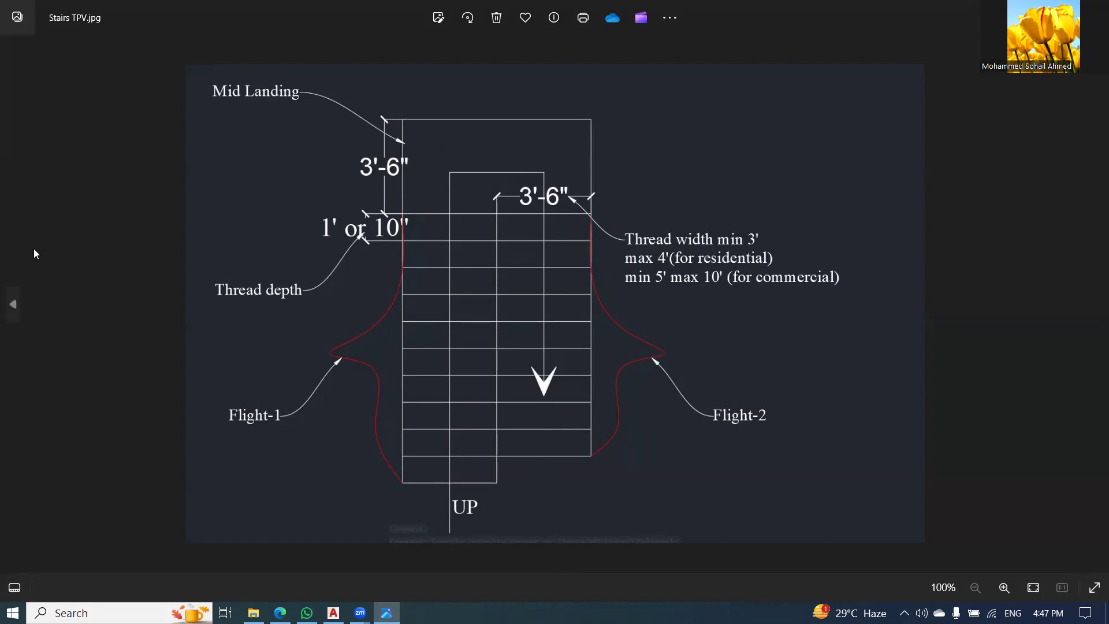
Review the formula image for the number of risers, based on floor distance and riser height
{"action": "left_click", "coordinate": [20, 303]}
{"action": "left_click", "coordinate": [21, 304]}
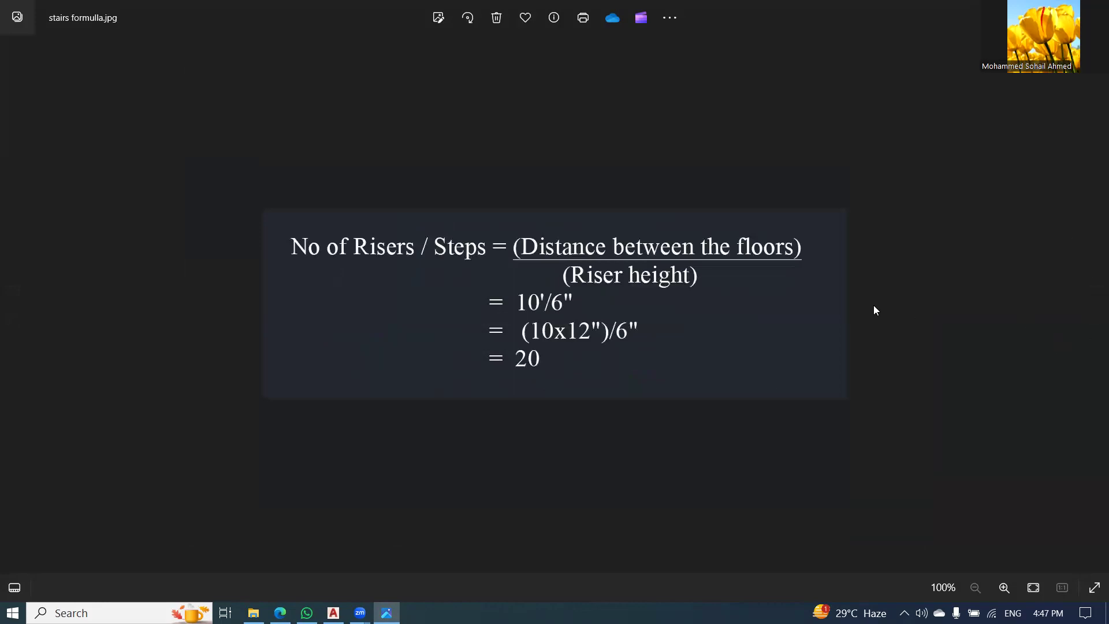
{"action": "key", "text": "Right"}
{"action": "key", "text": "Right"}
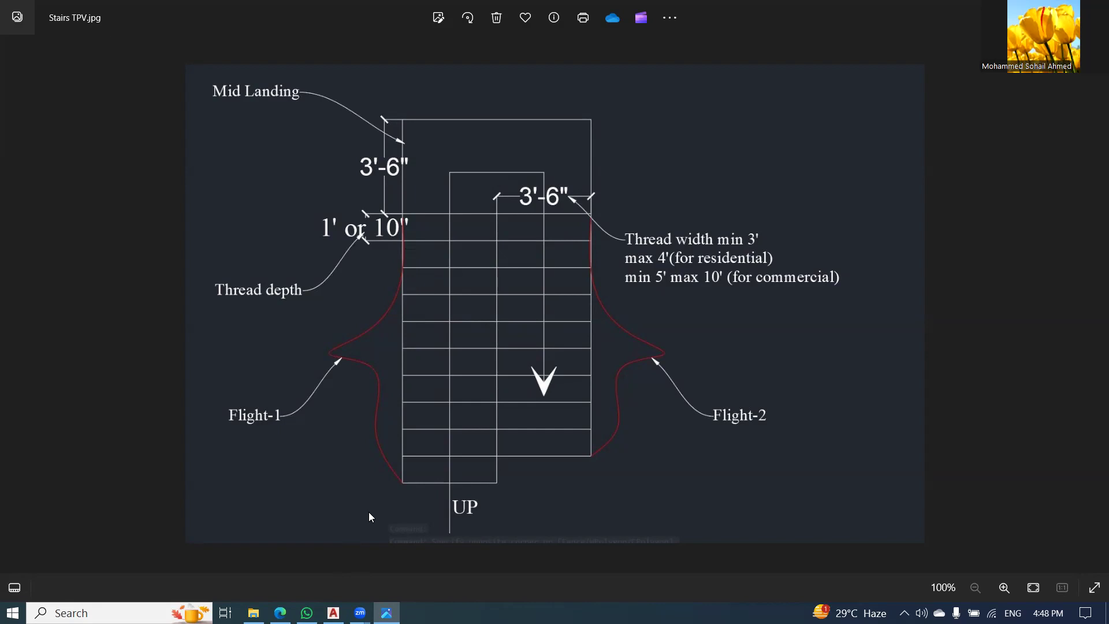
Examine the stairs side view image for the waist slab, riser height and landing thickness
{"action": "key", "text": "Right"}
{"action": "scroll", "coordinate": [574, 231], "scroll_direction": "up", "scroll_amount": 8}
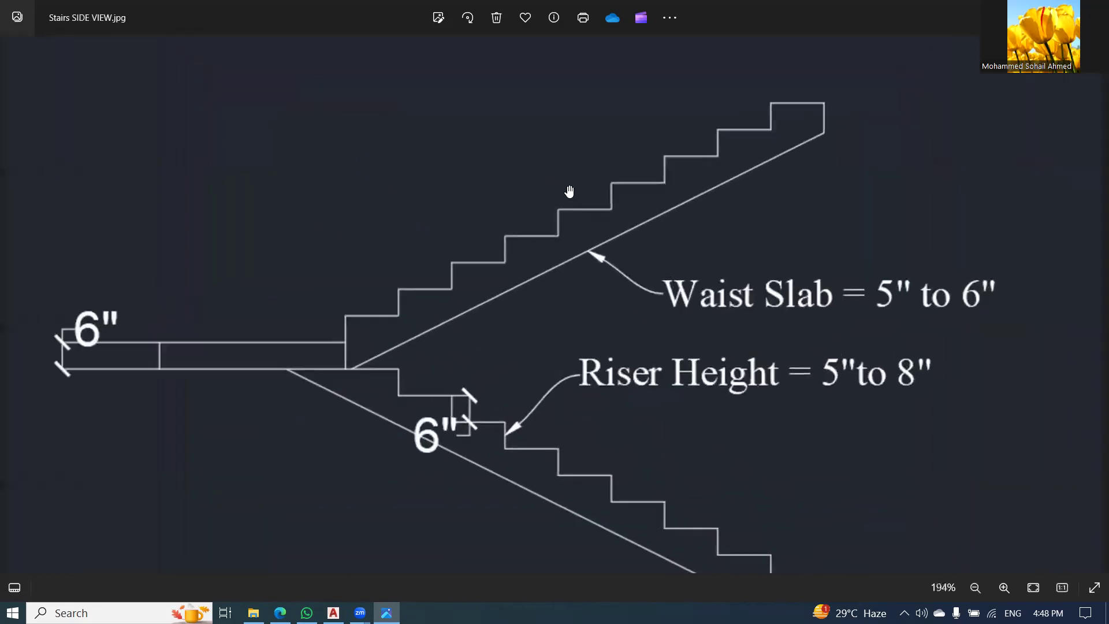
{"action": "scroll", "coordinate": [574, 236], "scroll_direction": "down", "scroll_amount": 4}
{"action": "left_click_drag", "start_coordinate": [482, 255], "coordinate": [533, 431]}
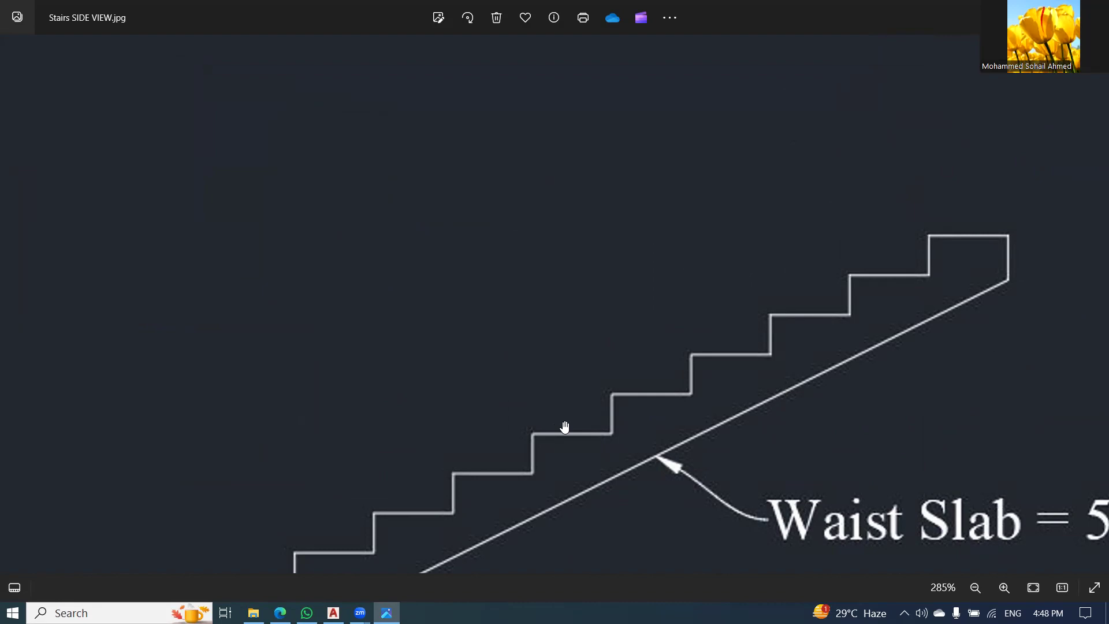
{"action": "scroll", "coordinate": [527, 311], "scroll_direction": "down", "scroll_amount": 3}
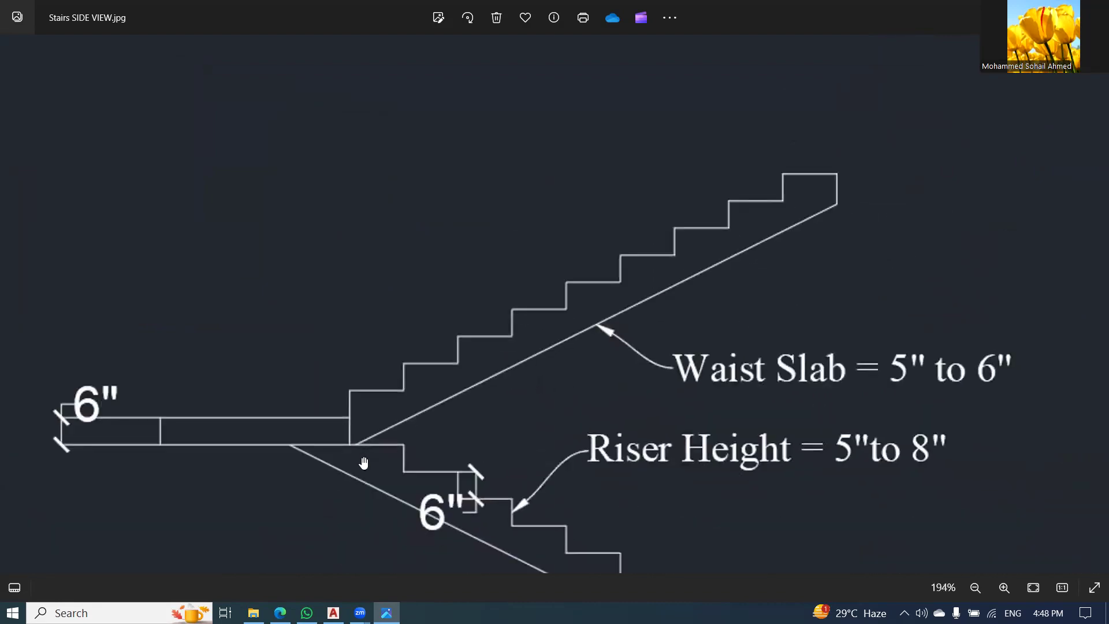
{"action": "scroll", "coordinate": [402, 402], "scroll_direction": "down", "scroll_amount": 1}
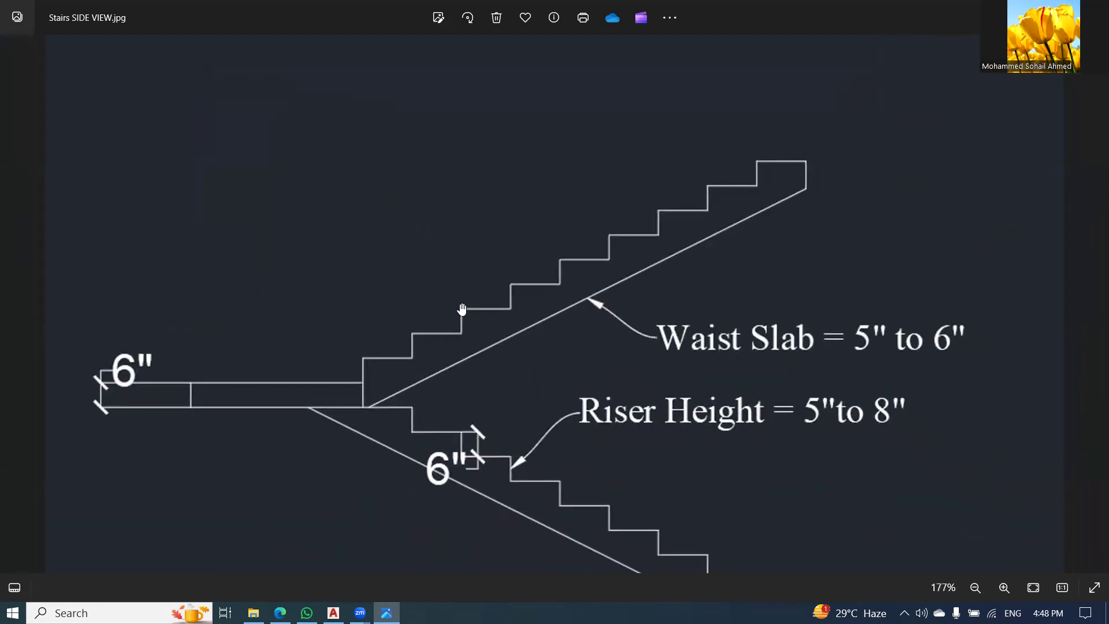
{"action": "scroll", "coordinate": [480, 306], "scroll_direction": "down", "scroll_amount": 4}
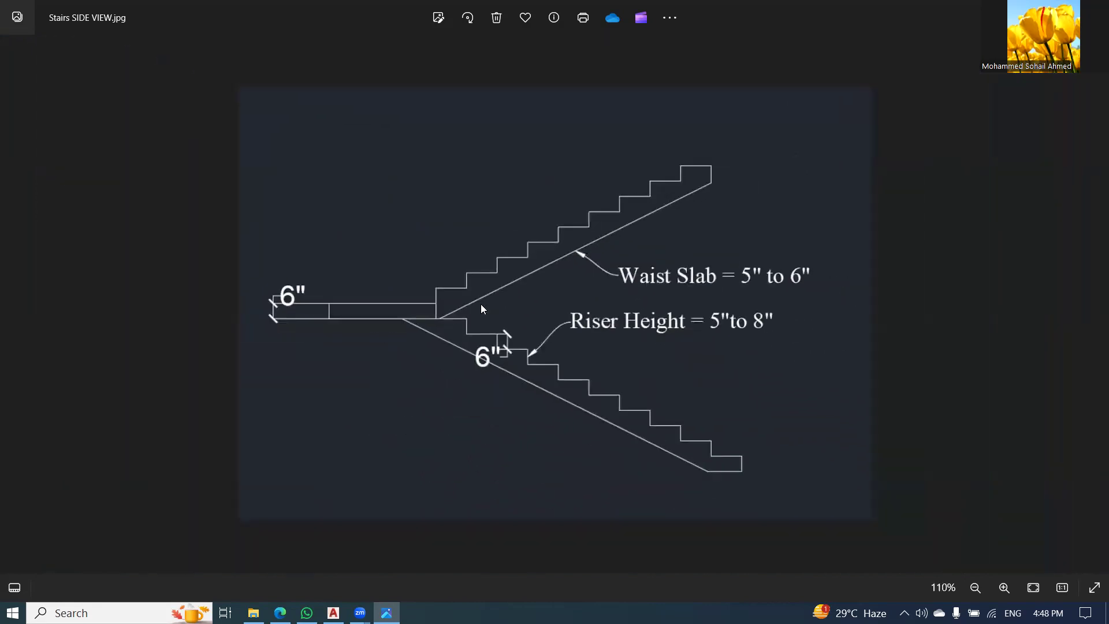
Examine the stairs top view image for the tread depth, mid landing and flight width dimensions
{"action": "key", "text": "Right"}
{"action": "scroll", "coordinate": [296, 225], "scroll_direction": "up", "scroll_amount": 4}
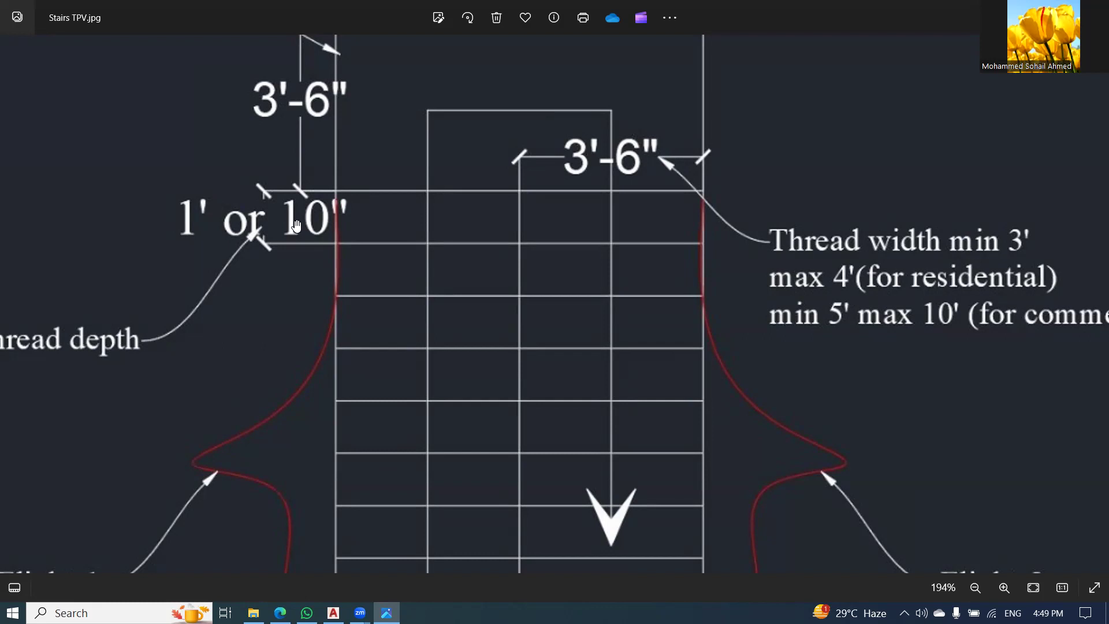
{"action": "scroll", "coordinate": [319, 234], "scroll_direction": "down", "scroll_amount": 4}
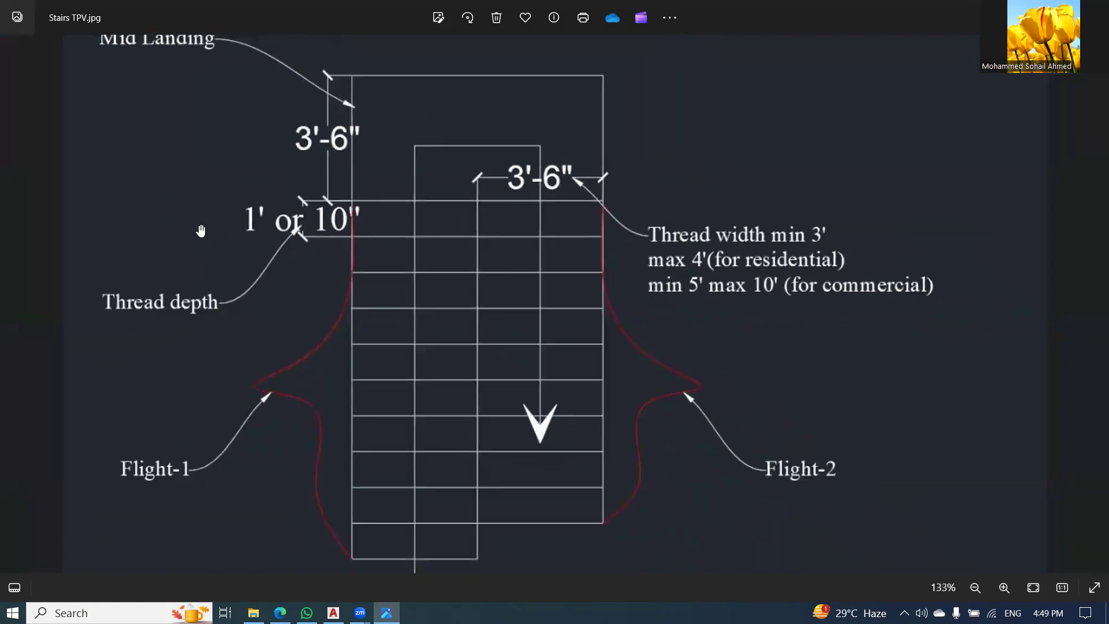
{"action": "scroll", "coordinate": [237, 268], "scroll_direction": "down", "scroll_amount": 1}
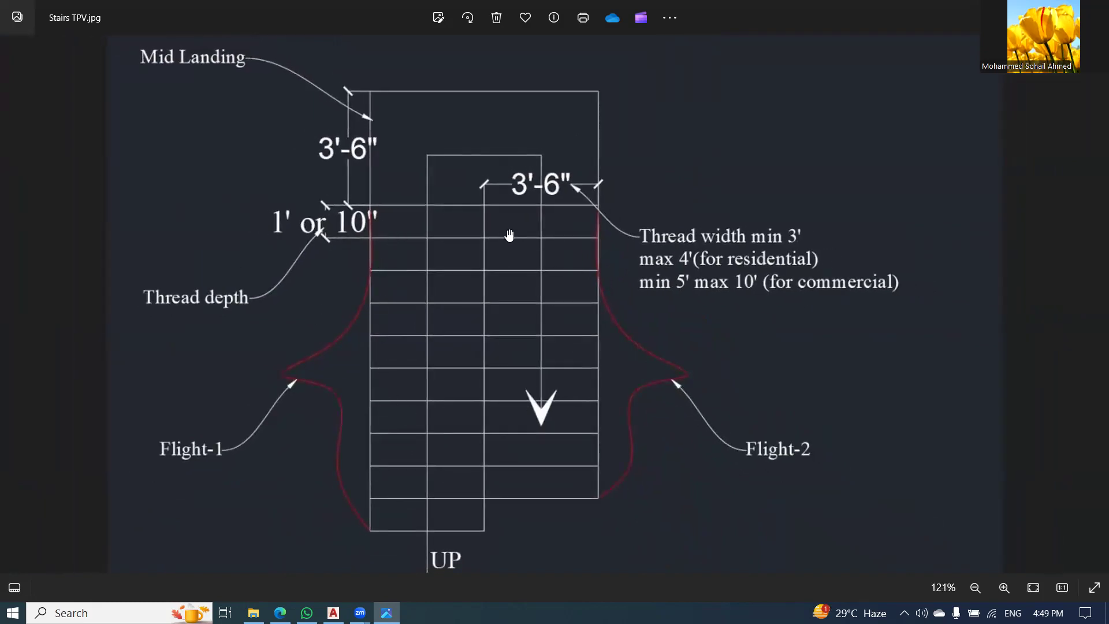
{"action": "scroll", "coordinate": [508, 235], "scroll_direction": "up", "scroll_amount": 3}
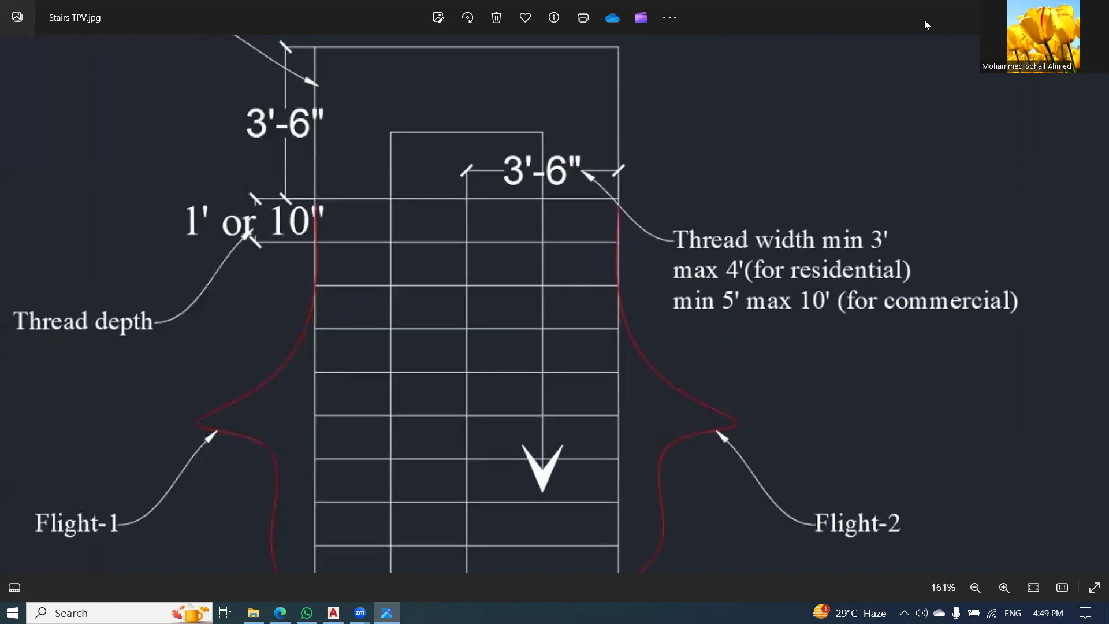
Mark the width of one flight on the plan image, clear the mark, and review the residential and commercial width limits
{"action": "mouse_move", "coordinate": [454, 275]}
{"action": "left_mouse_down"}
{"action": "mouse_move", "coordinate": [469, 264]}
{"action": "mouse_move", "coordinate": [622, 264]}
{"action": "mouse_move", "coordinate": [610, 274]}
{"action": "left_mouse_up"}
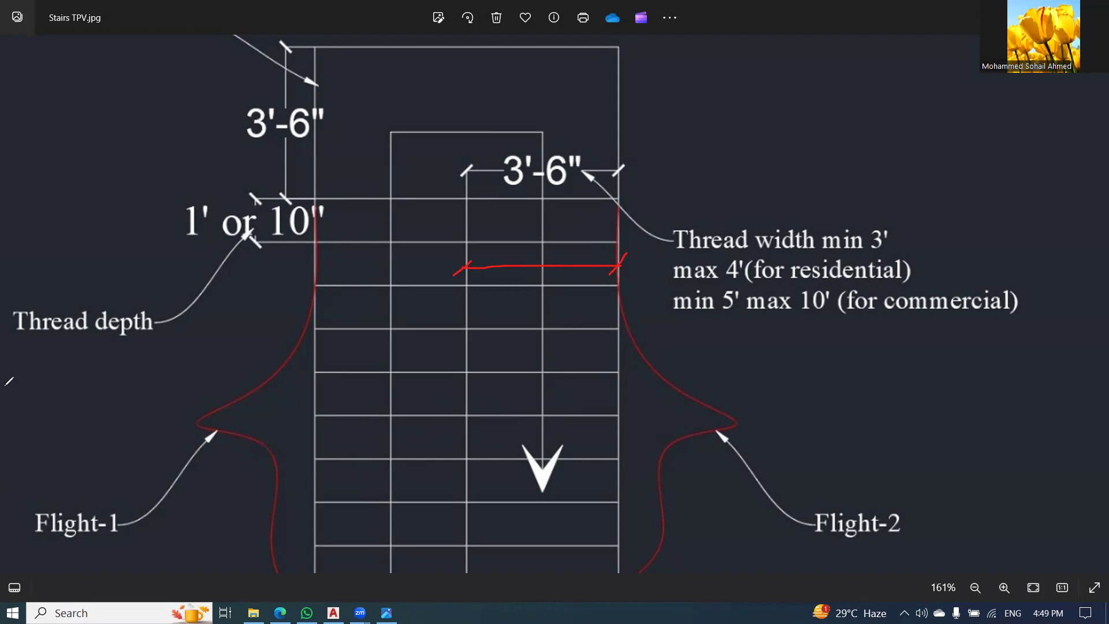
{"action": "left_click", "coordinate": [84, 411]}
{"action": "scroll", "coordinate": [690, 289], "scroll_direction": "down", "scroll_amount": 3}
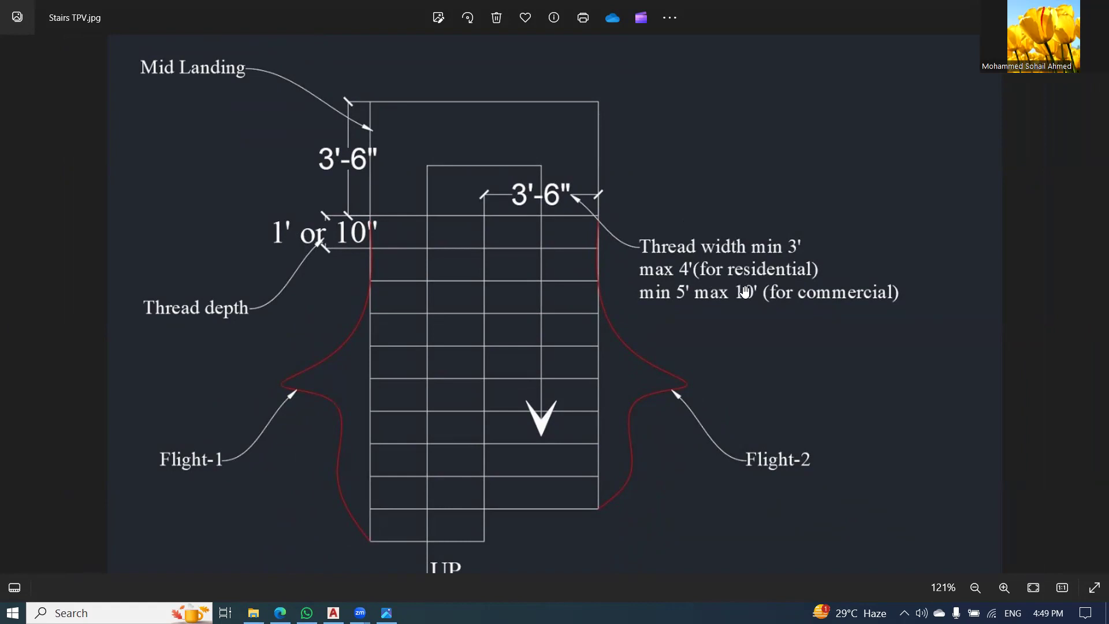
{"action": "scroll", "coordinate": [823, 261], "scroll_direction": "up", "scroll_amount": 3}
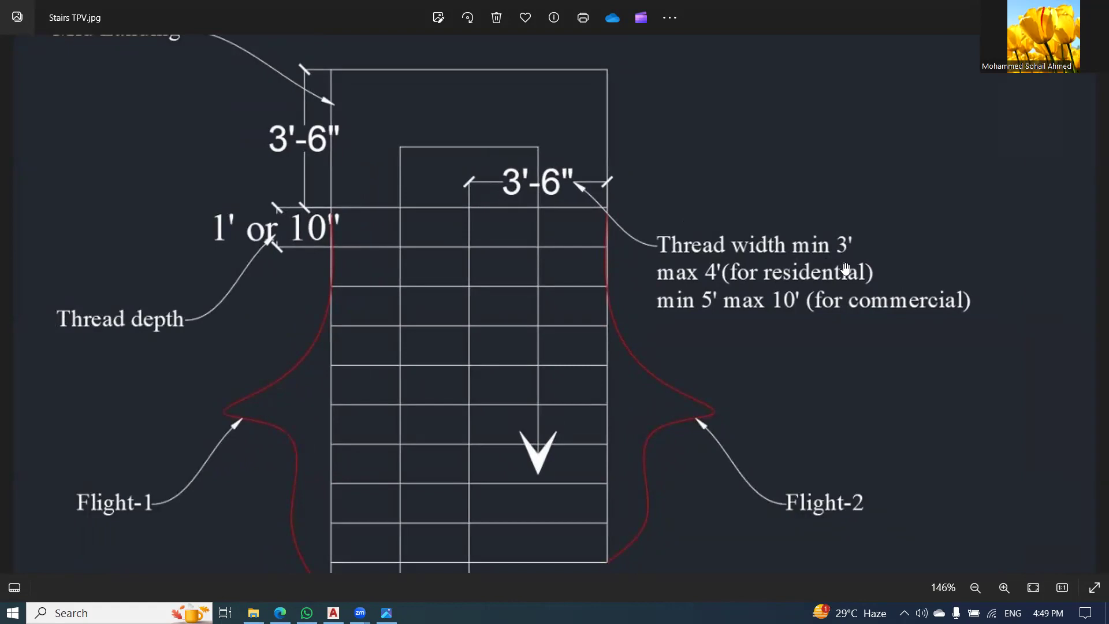
{"action": "scroll", "coordinate": [837, 283], "scroll_direction": "down", "scroll_amount": 3}
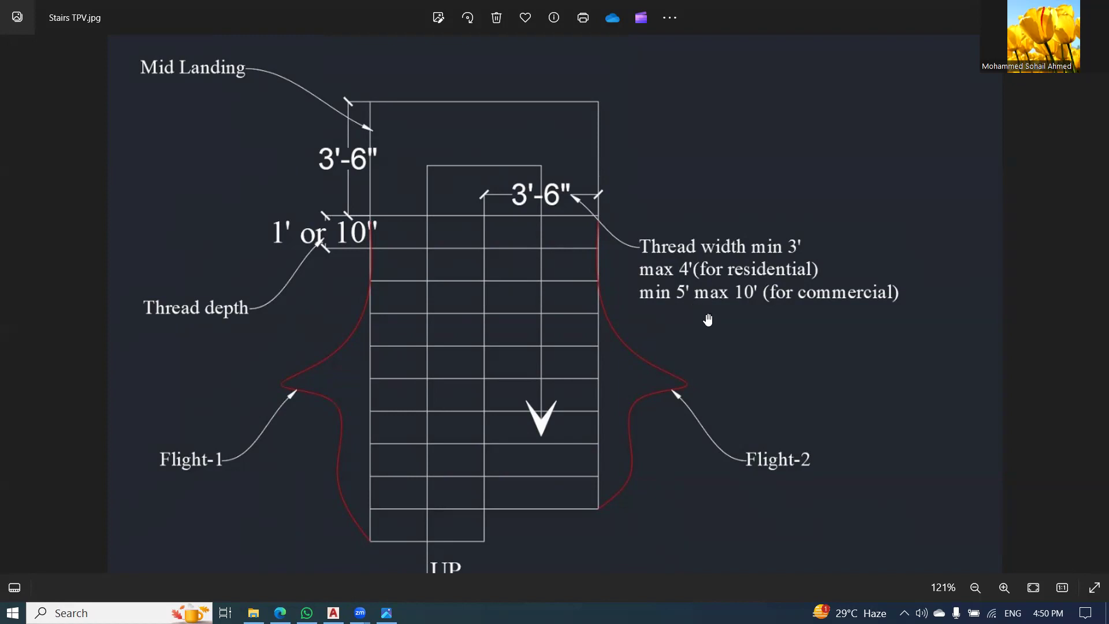
{"action": "scroll", "coordinate": [708, 320], "scroll_direction": "up", "scroll_amount": 1}
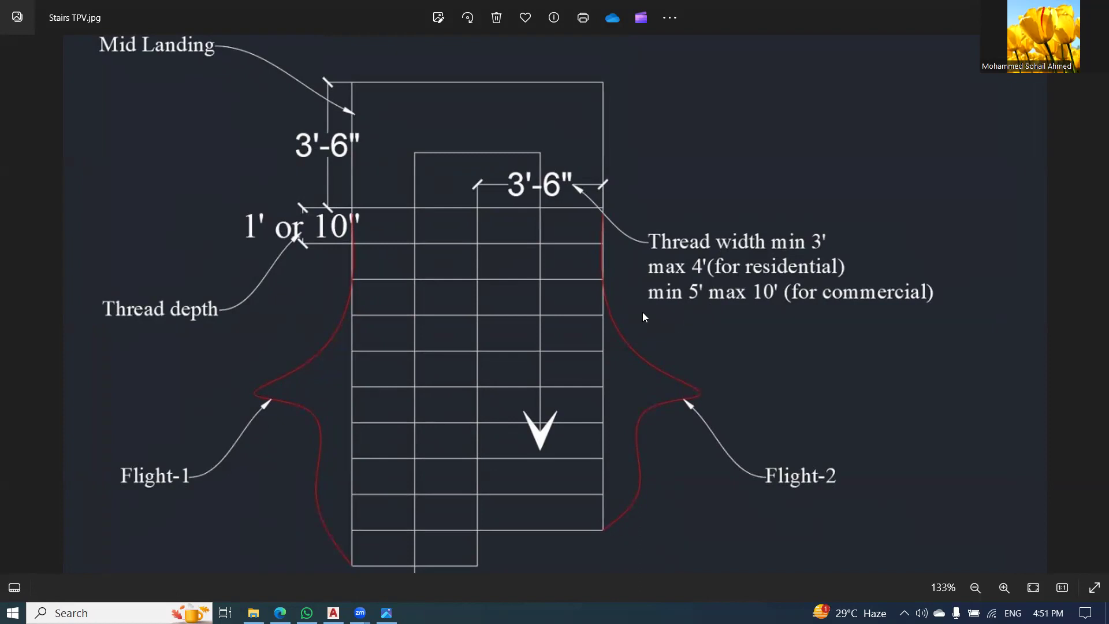
{"action": "scroll", "coordinate": [643, 312], "scroll_direction": "down", "scroll_amount": 2}
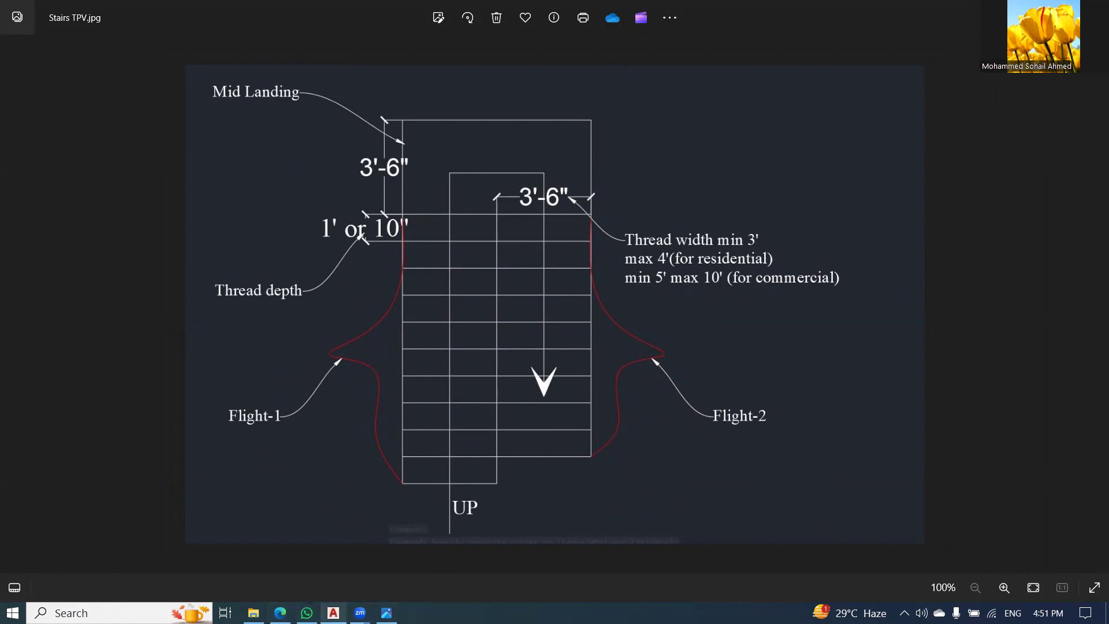
Switch to the AutoCAD drawing, and go back to the stairs plan image to recheck the flight layout
{"action": "left_click", "coordinate": [333, 613]}
{"action": "scroll", "coordinate": [526, 283], "scroll_direction": "down", "scroll_amount": 4}
{"action": "middle_click_drag", "start_coordinate": [528, 289], "coordinate": [476, 372]}
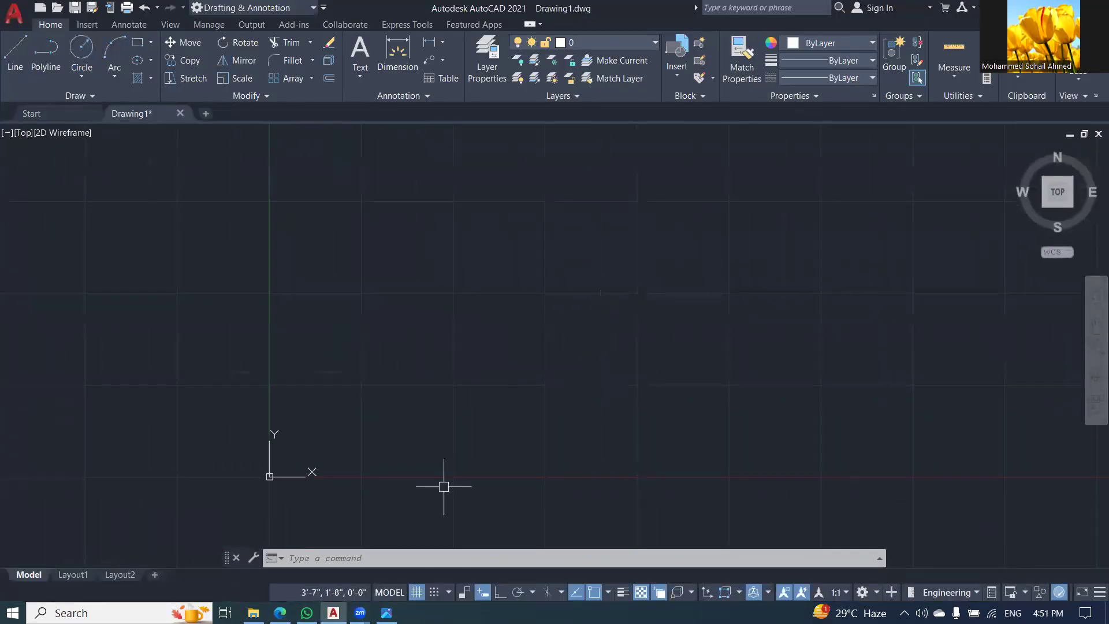
{"action": "key", "text": "alt+Tab"}
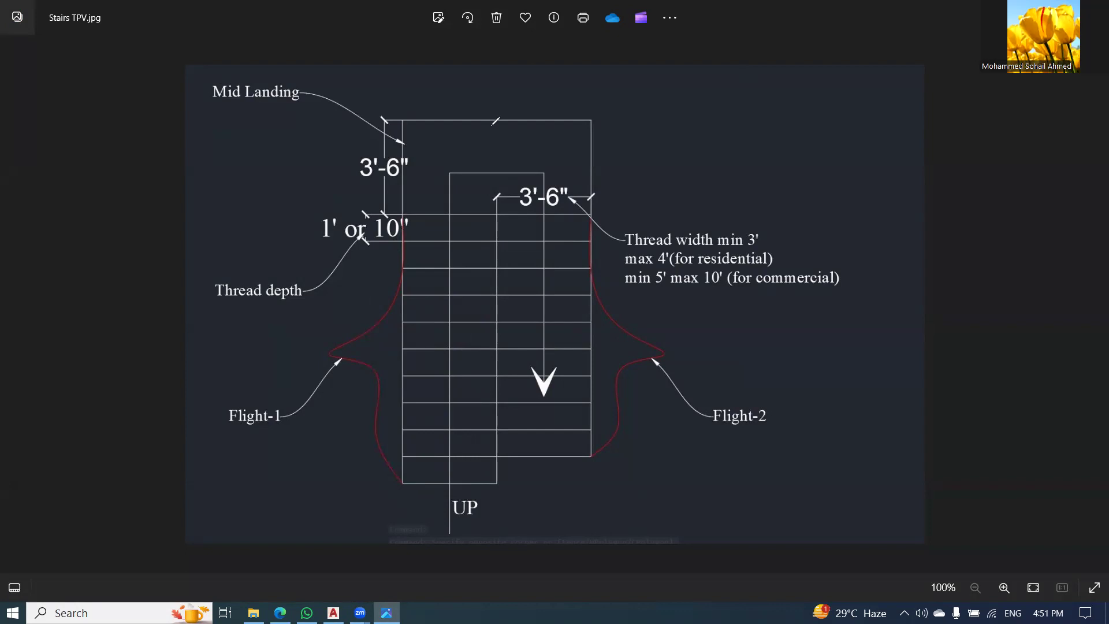
{"action": "mouse_move", "coordinate": [427, 241]}
{"action": "left_mouse_down"}
{"action": "mouse_move", "coordinate": [428, 210]}
{"action": "mouse_move", "coordinate": [424, 240]}
{"action": "mouse_move", "coordinate": [431, 233]}
{"action": "left_mouse_up"}
Switch to AutoCAD and draw a 10' vertical line with Ortho on as the first side of the flight
{"action": "left_click", "coordinate": [334, 613]}
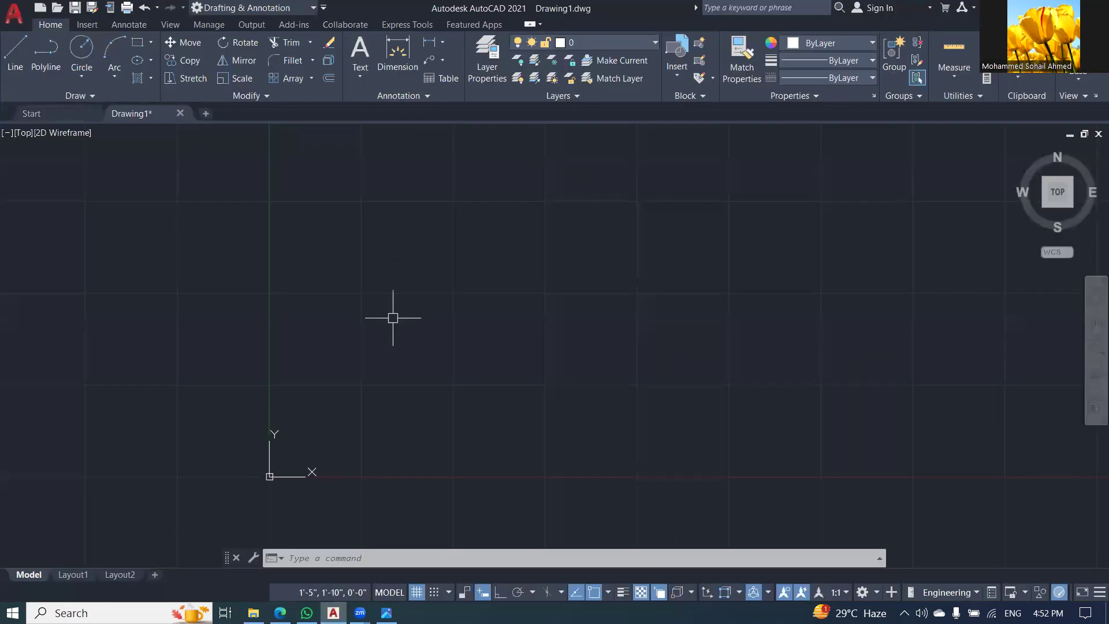
{"action": "type", "text": "l"}
{"action": "key", "text": "Return"}
{"action": "scroll", "coordinate": [457, 436], "scroll_direction": "down", "scroll_amount": 2}
{"action": "left_click", "coordinate": [485, 416]}
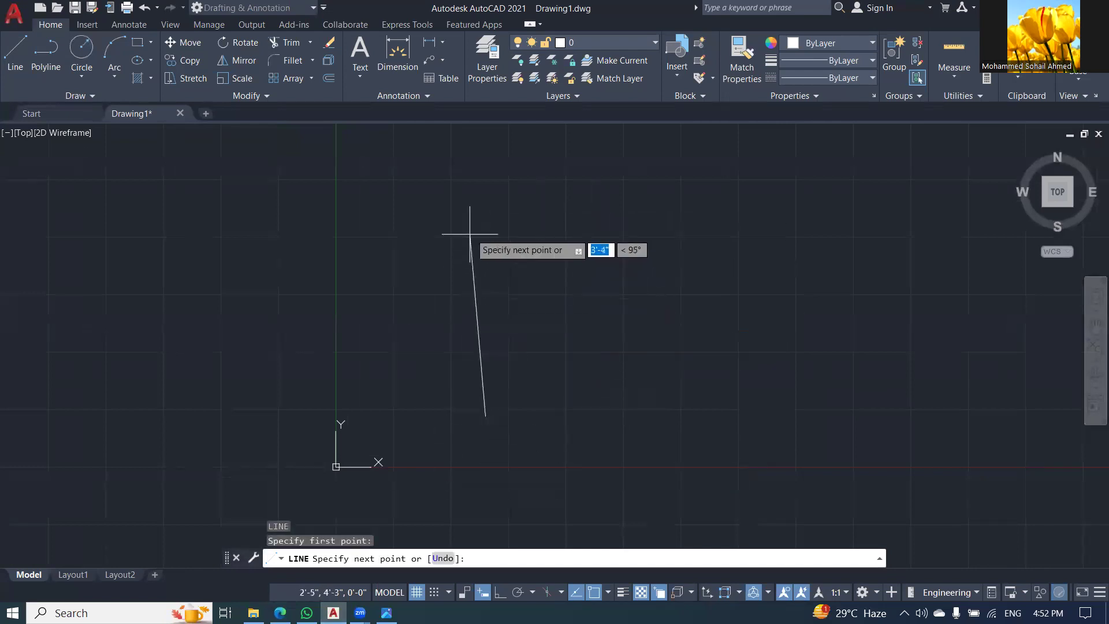
{"action": "key", "text": "F8"}
{"action": "scroll", "coordinate": [491, 238], "scroll_direction": "down", "scroll_amount": 1}
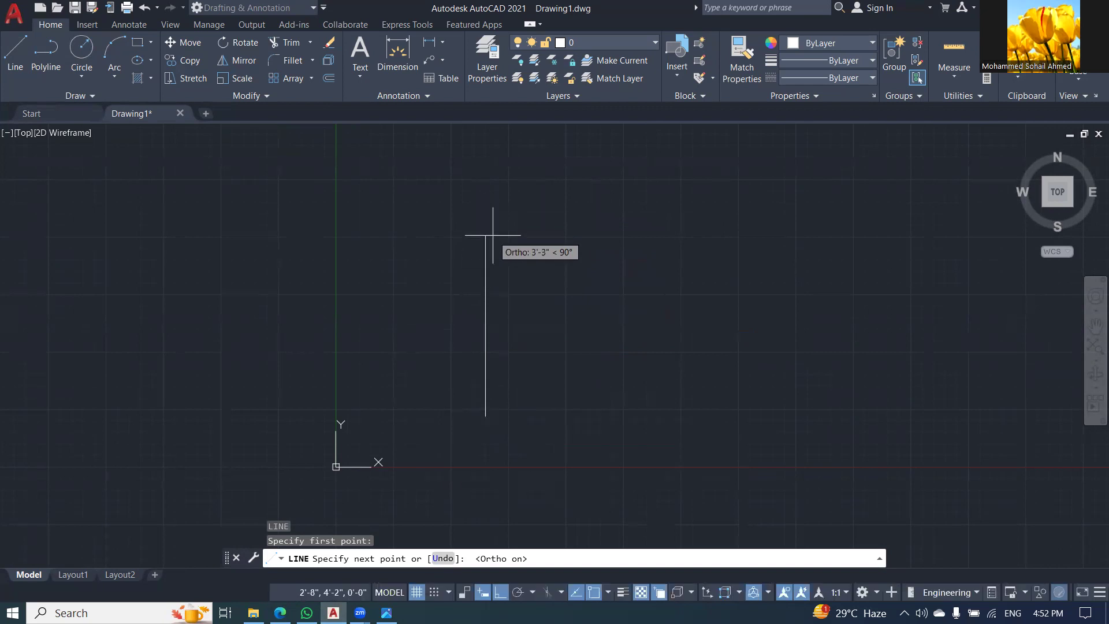
{"action": "type", "text": "10"}
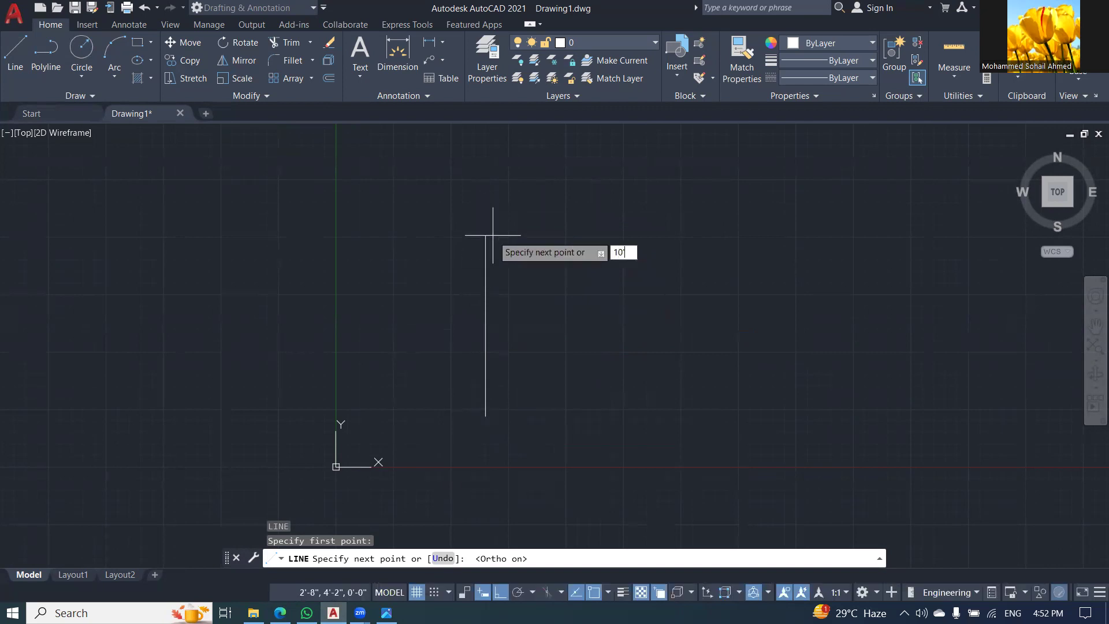
{"action": "type", "text": "'"}
{"action": "key", "text": "Return"}
{"action": "scroll", "coordinate": [488, 278], "scroll_direction": "down", "scroll_amount": 1}
{"action": "key", "text": "Escape"}
{"action": "scroll", "coordinate": [529, 328], "scroll_direction": "down", "scroll_amount": 4}
{"action": "scroll", "coordinate": [530, 328], "scroll_direction": "up", "scroll_amount": 3}
Draw a 3'6" horizontal line to the right from the upper end of the vertical line
{"action": "type", "text": "l"}
{"action": "key", "text": "Return"}
{"action": "left_click", "coordinate": [478, 161]}
{"action": "middle_click_drag", "start_coordinate": [582, 161], "coordinate": [658, 250]}
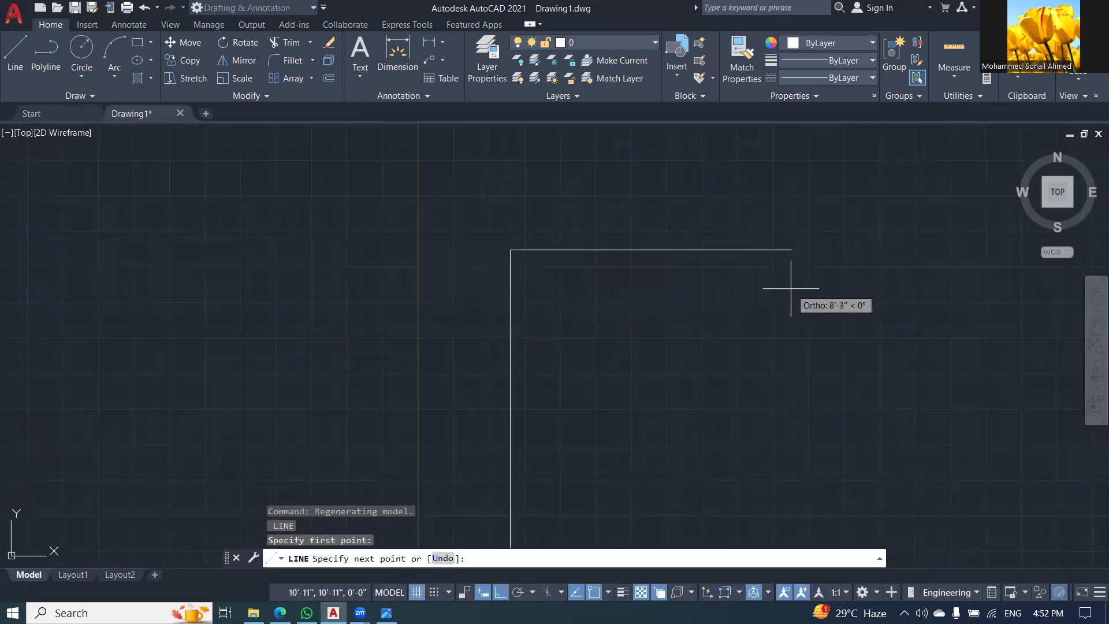
{"action": "type", "text": "3'6\""}
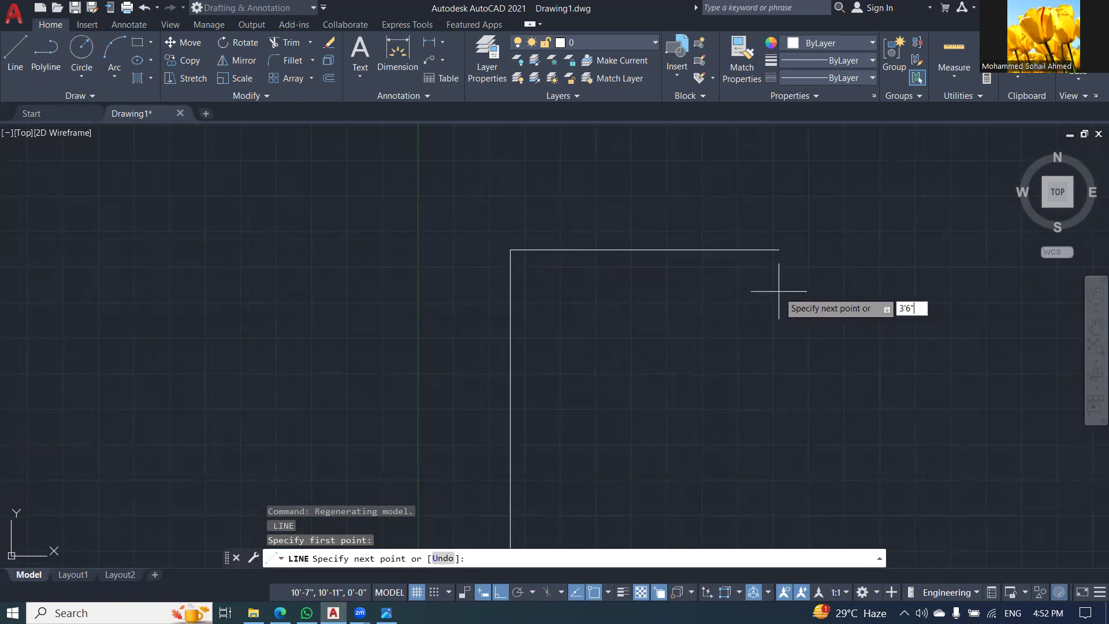
{"action": "key", "text": "Return"}
{"action": "scroll", "coordinate": [751, 231], "scroll_direction": "down", "scroll_amount": 2}
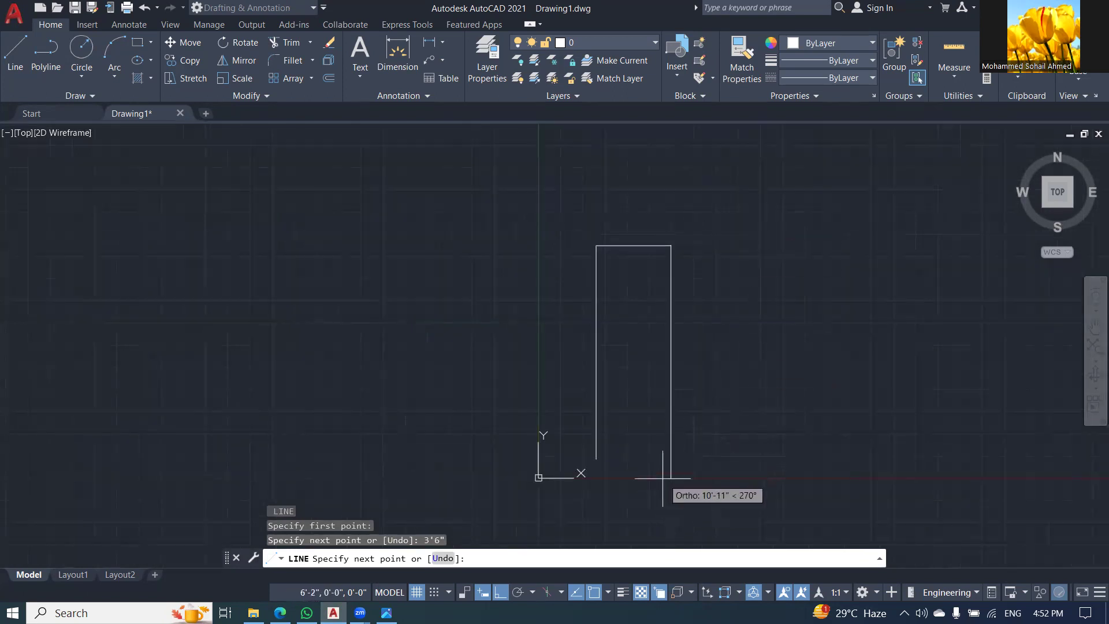
Complete the flight outline with a 10' line downward and a 3'6" line back to the first side
{"action": "type", "text": "10'"}
{"action": "key", "text": "Return"}
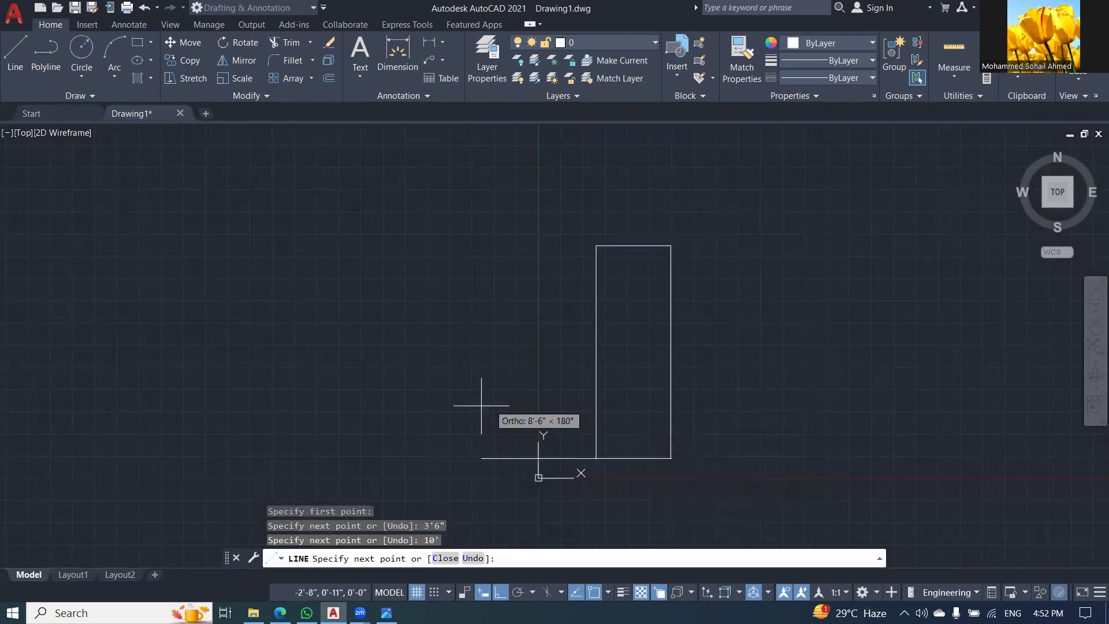
{"action": "type", "text": "3'6\""}
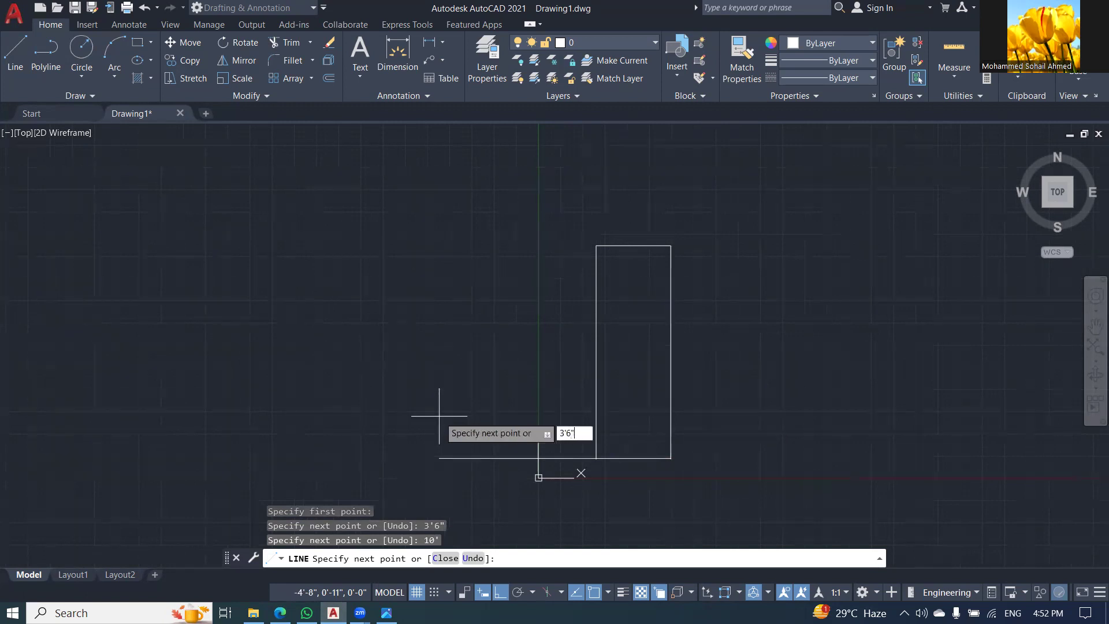
{"action": "key", "text": "Return"}
{"action": "key", "text": "Escape"}
{"action": "key", "text": "Escape"}
{"action": "scroll", "coordinate": [598, 452], "scroll_direction": "up", "scroll_amount": 2}
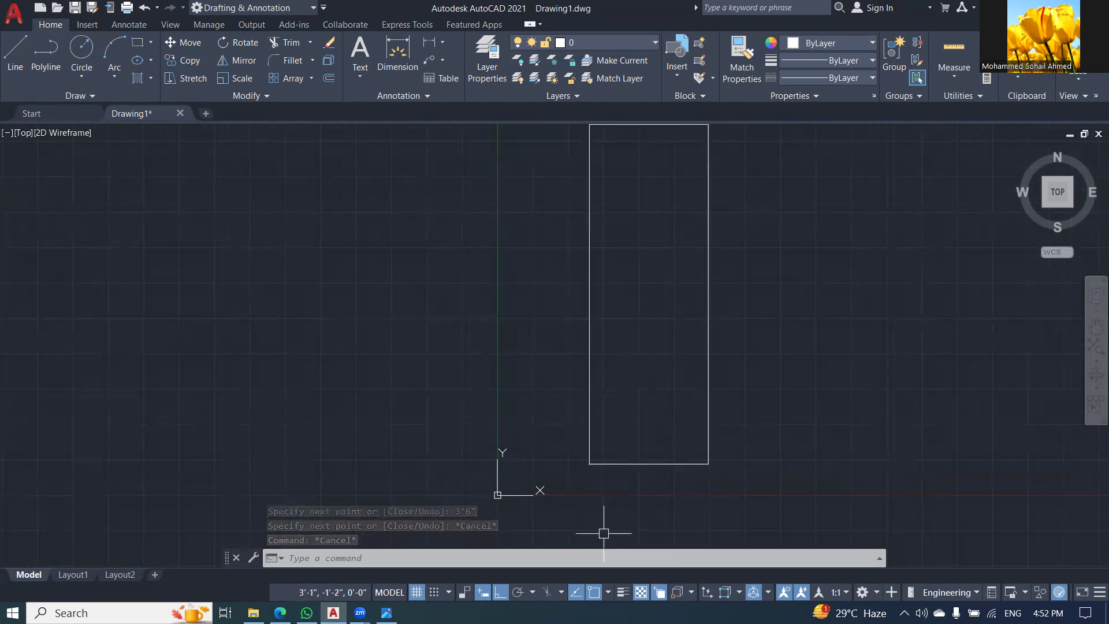
Recheck the plan image, and in AutoCAD offset the flight's bottom line upward repeatedly at 1' spacing to create ten treads
{"action": "key", "text": "alt+Tab"}
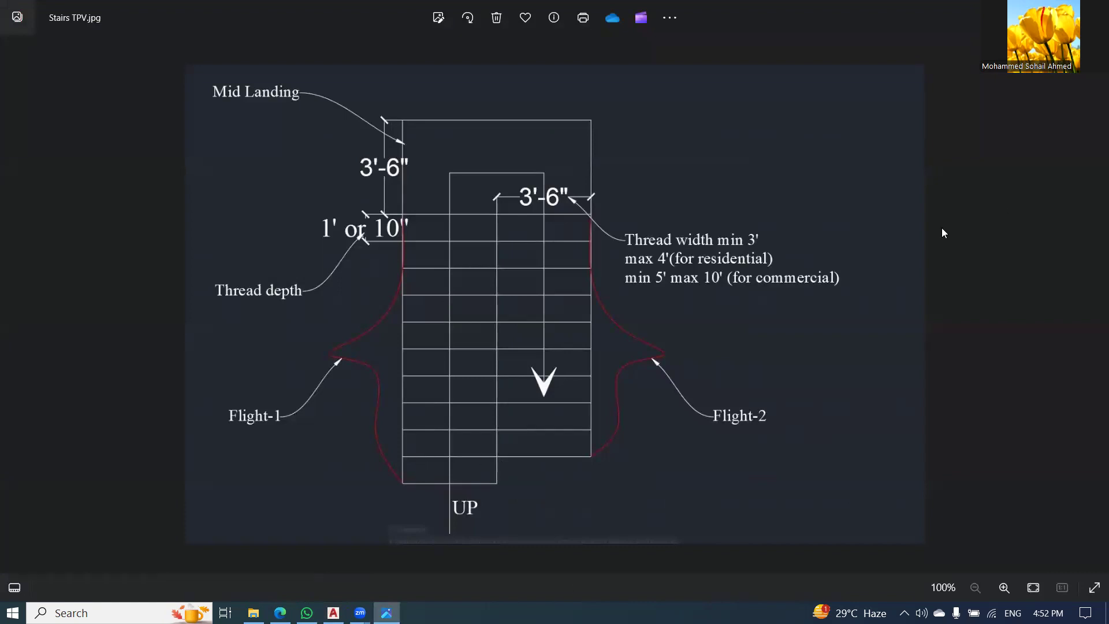
{"action": "left_click", "coordinate": [333, 613]}
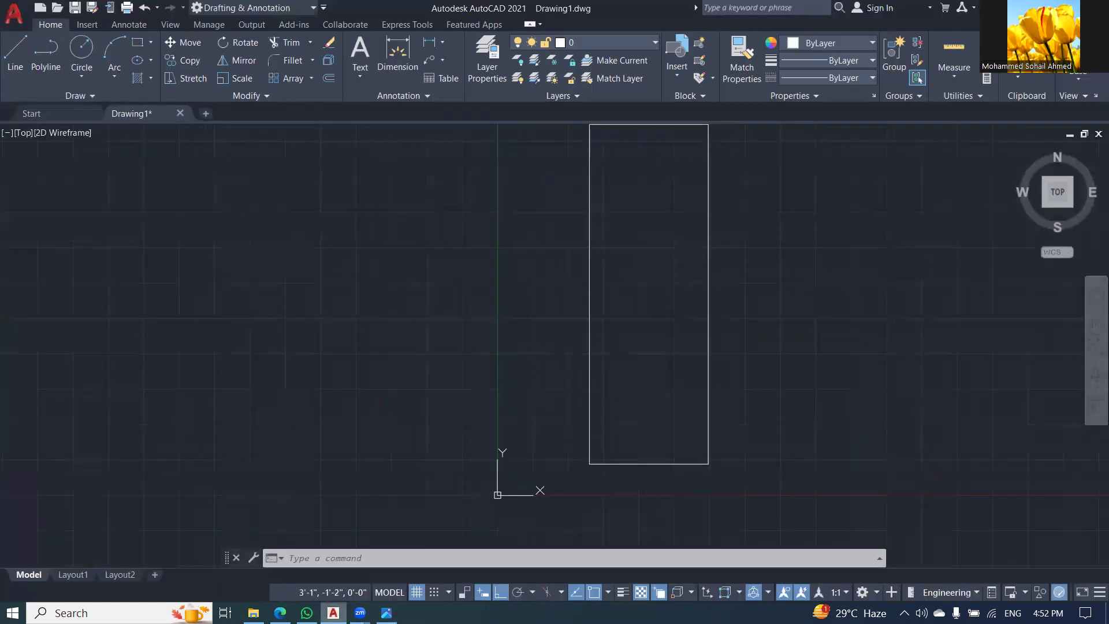
{"action": "type", "text": "o"}
{"action": "key", "text": "Return"}
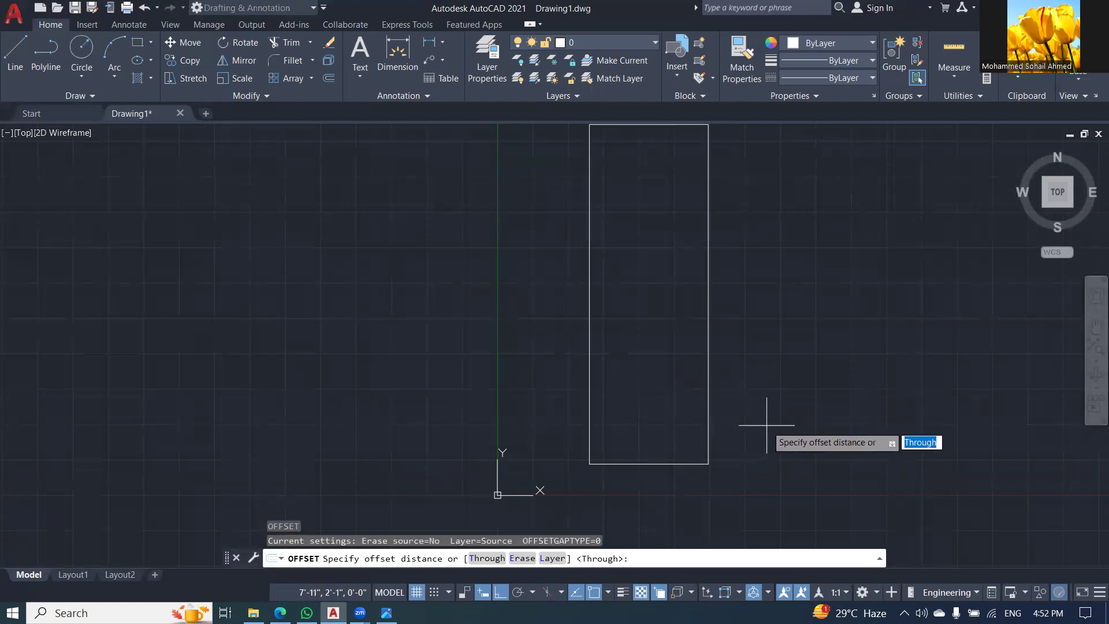
{"action": "type", "text": "1"}
{"action": "key", "text": "Return"}
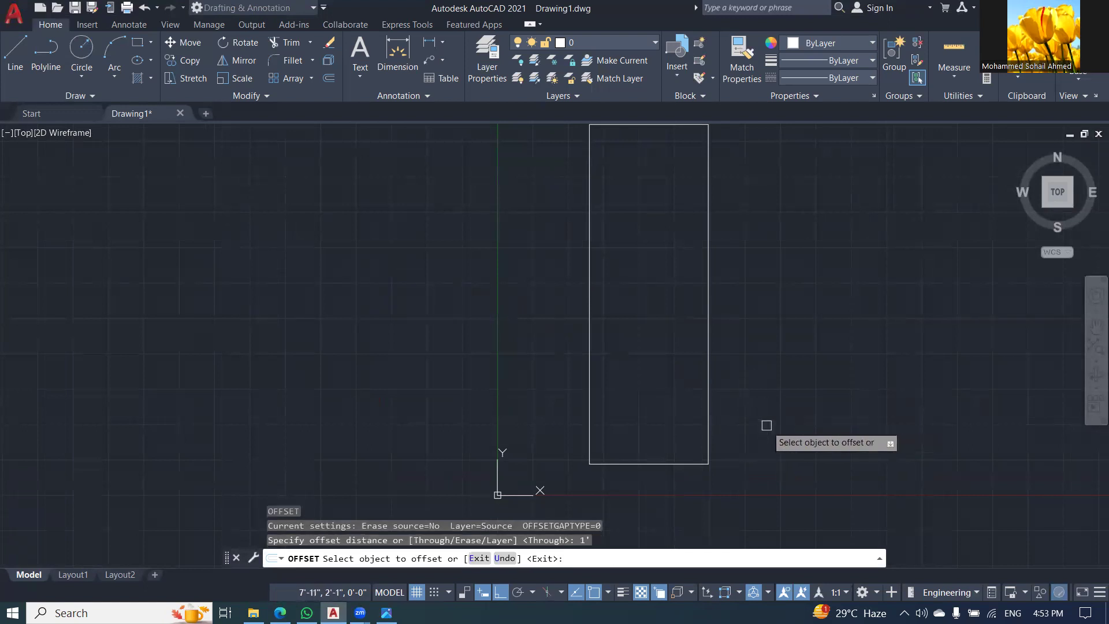
{"action": "left_click", "coordinate": [642, 464]}
{"action": "left_click", "coordinate": [656, 413]}
{"action": "left_click", "coordinate": [641, 430]}
{"action": "left_click", "coordinate": [639, 389]}
{"action": "left_click", "coordinate": [644, 363]}
{"action": "left_click", "coordinate": [639, 318]}
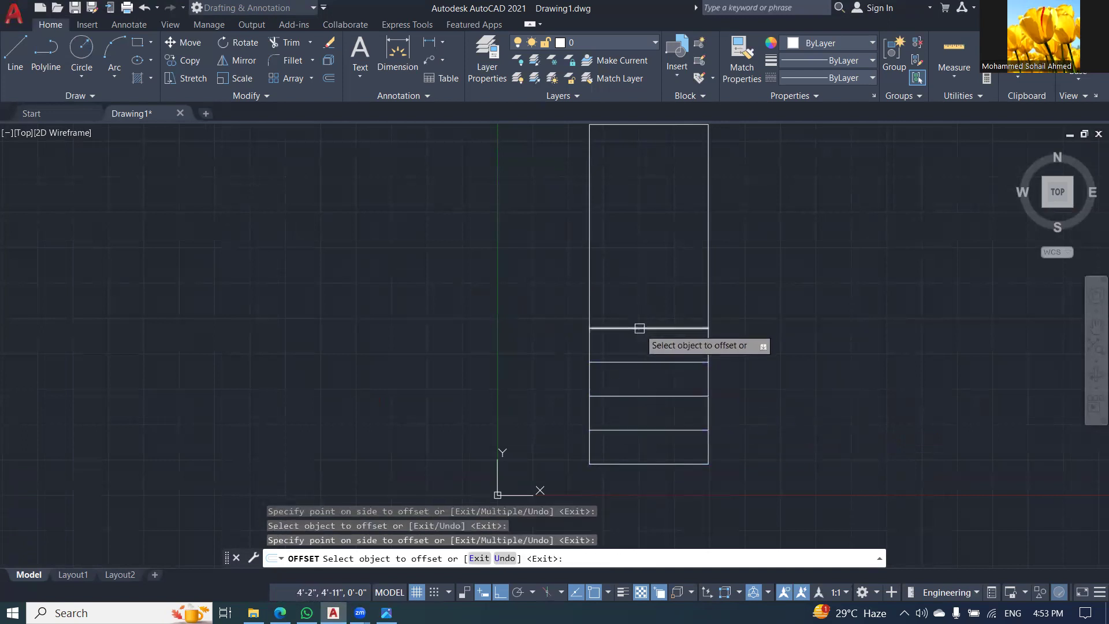
{"action": "left_click", "coordinate": [639, 328]}
{"action": "left_click", "coordinate": [648, 303]}
{"action": "left_click", "coordinate": [646, 294]}
{"action": "left_click", "coordinate": [644, 256]}
{"action": "left_click", "coordinate": [648, 260]}
{"action": "left_click", "coordinate": [650, 218]}
{"action": "left_click", "coordinate": [651, 226]}
{"action": "left_click", "coordinate": [651, 187]}
{"action": "left_click", "coordinate": [651, 188]}
{"action": "left_click", "coordinate": [652, 174]}
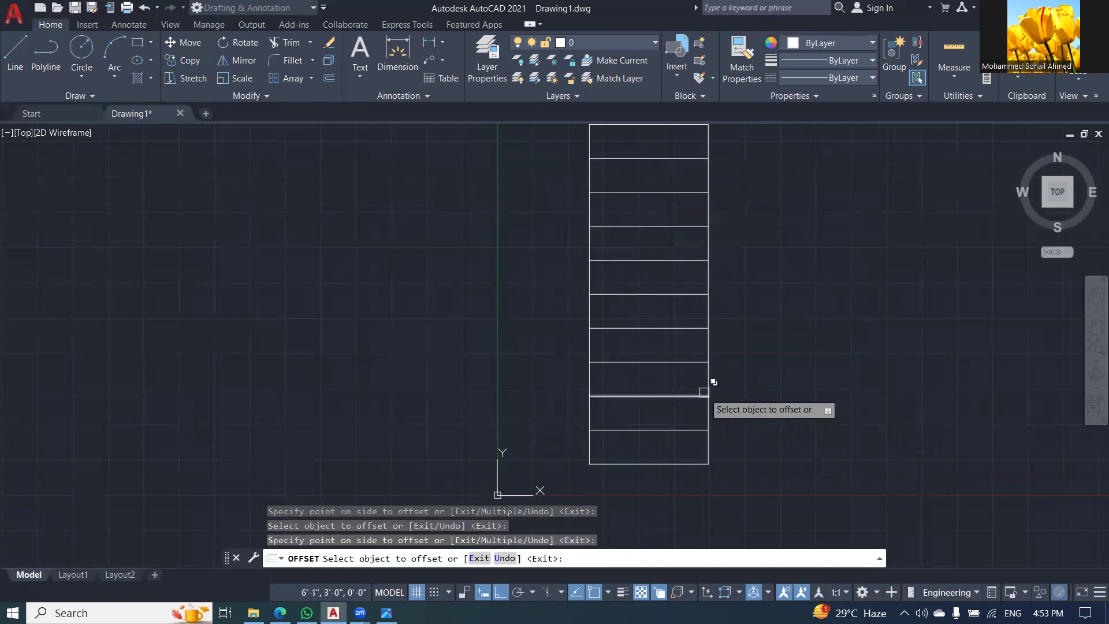
Exit Offset and draw a 3'6" vertical line upward from the flight's upper-left corner as the mid landing's left side
{"action": "scroll", "coordinate": [710, 396], "scroll_direction": "down", "scroll_amount": 2}
{"action": "key", "text": "Escape"}
{"action": "key", "text": "Escape"}
{"action": "key", "text": "Escape"}
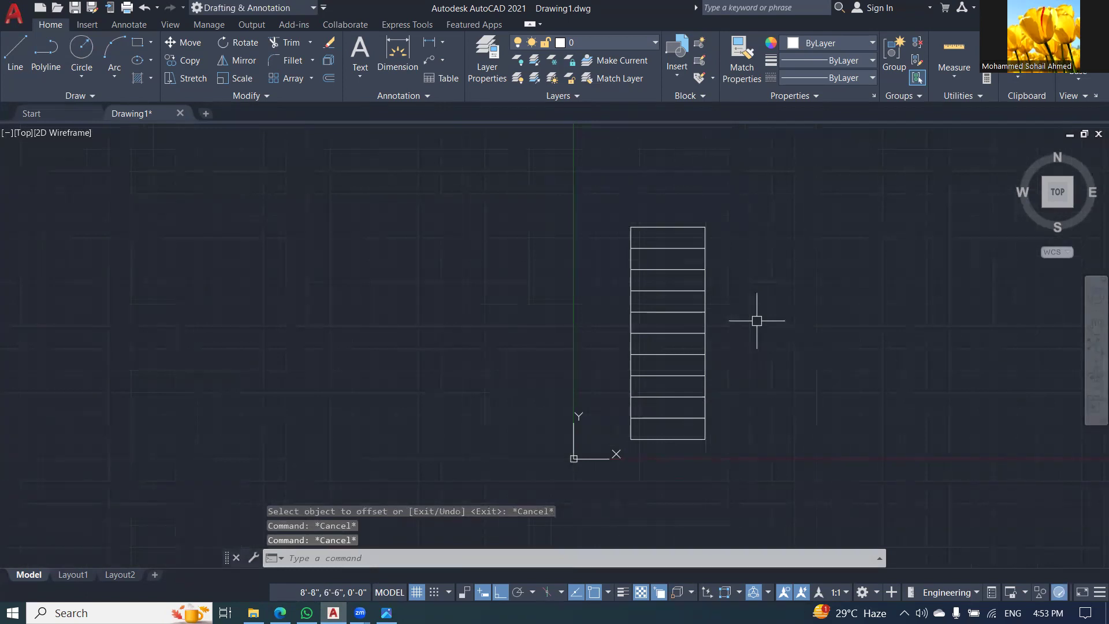
{"action": "scroll", "coordinate": [315, 321], "scroll_direction": "down", "scroll_amount": 2}
{"action": "scroll", "coordinate": [617, 240], "scroll_direction": "up", "scroll_amount": 2}
{"action": "scroll", "coordinate": [428, 225], "scroll_direction": "down", "scroll_amount": 2}
{"action": "scroll", "coordinate": [500, 237], "scroll_direction": "up", "scroll_amount": 2}
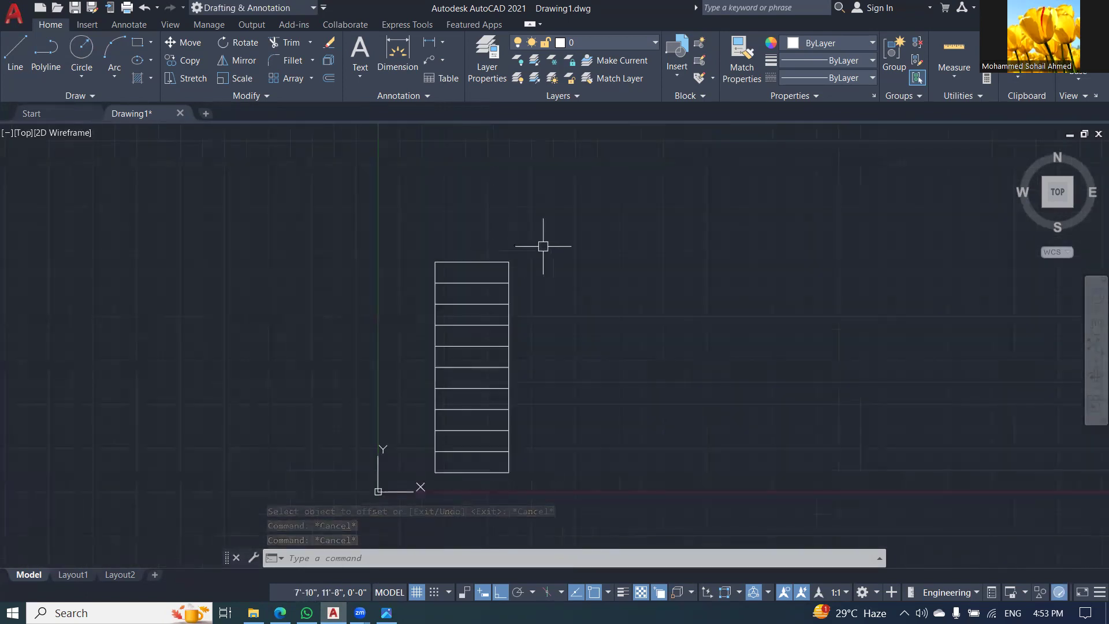
{"action": "type", "text": "line"}
{"action": "key", "text": "Return"}
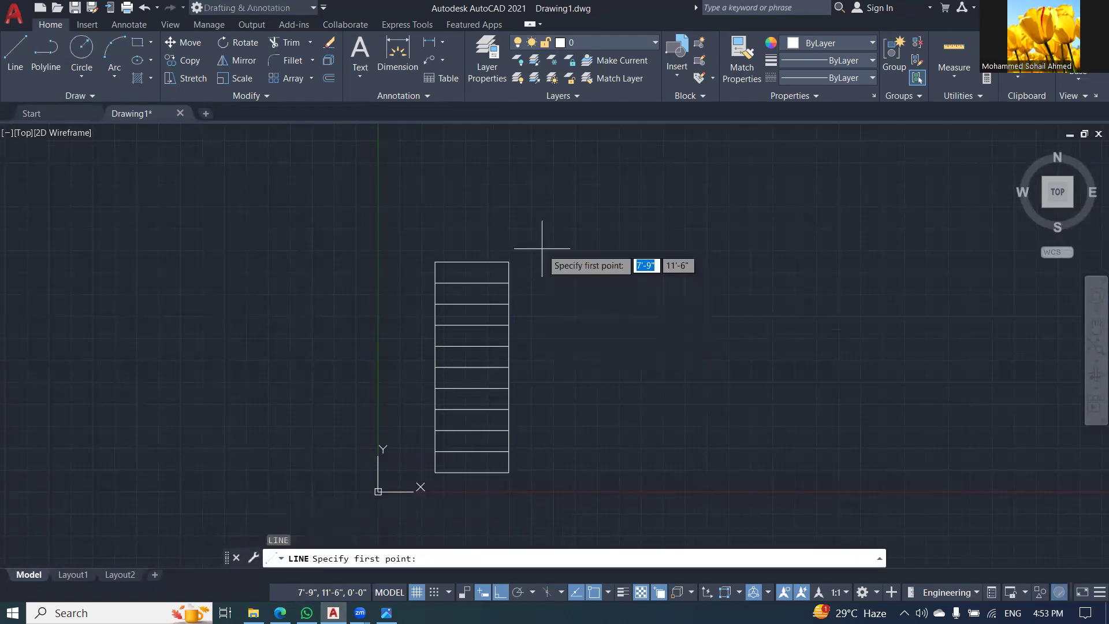
{"action": "left_click", "coordinate": [435, 261]}
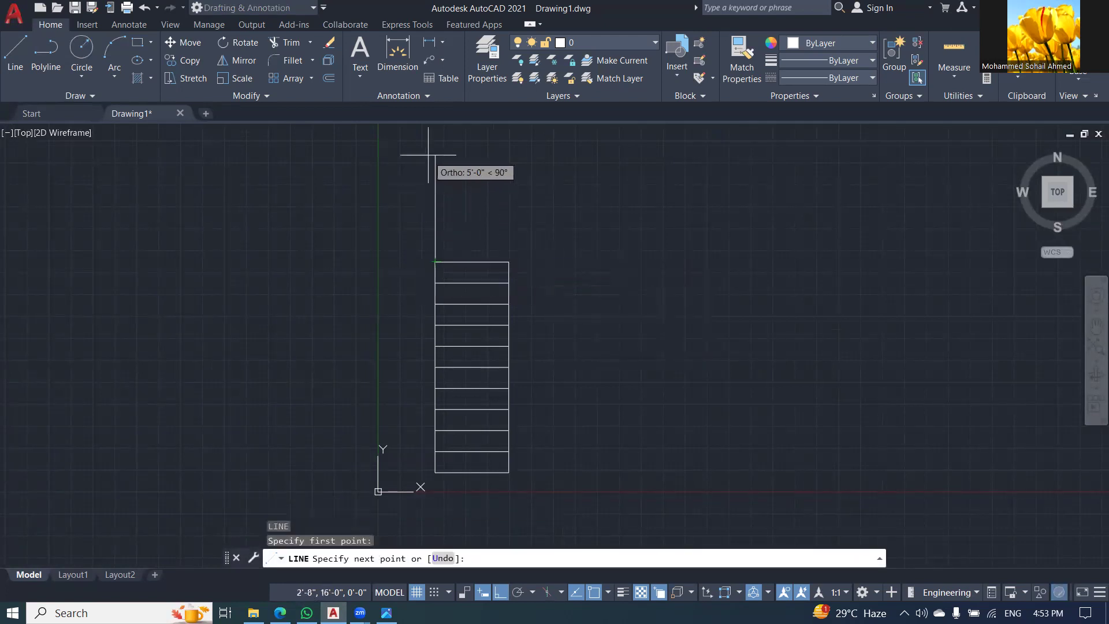
{"action": "type", "text": "3'6\""}
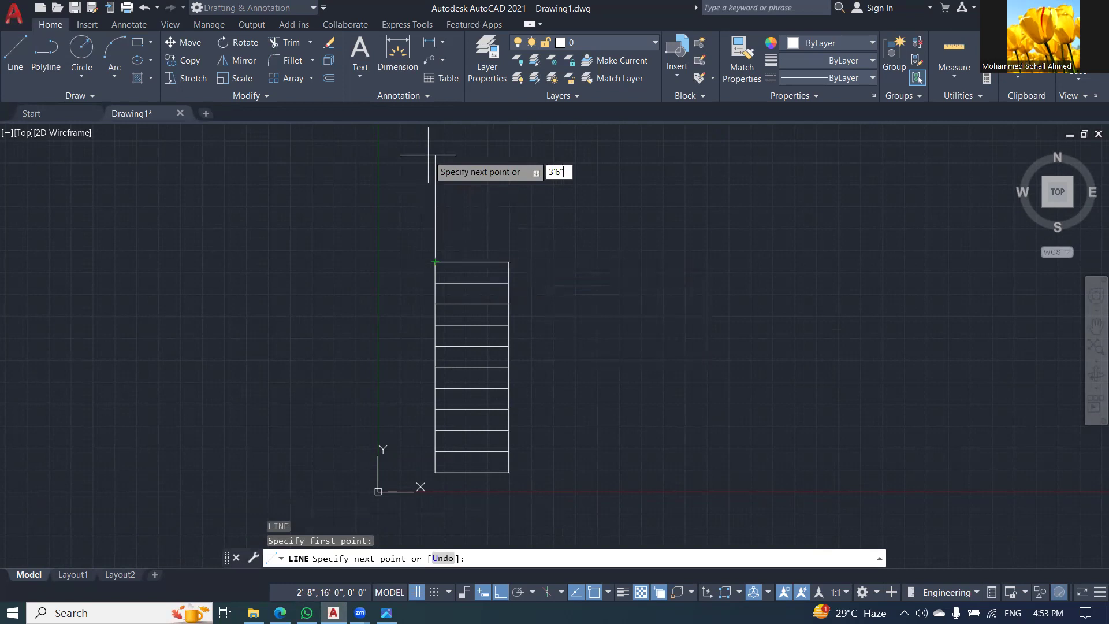
{"action": "key", "text": "Return"}
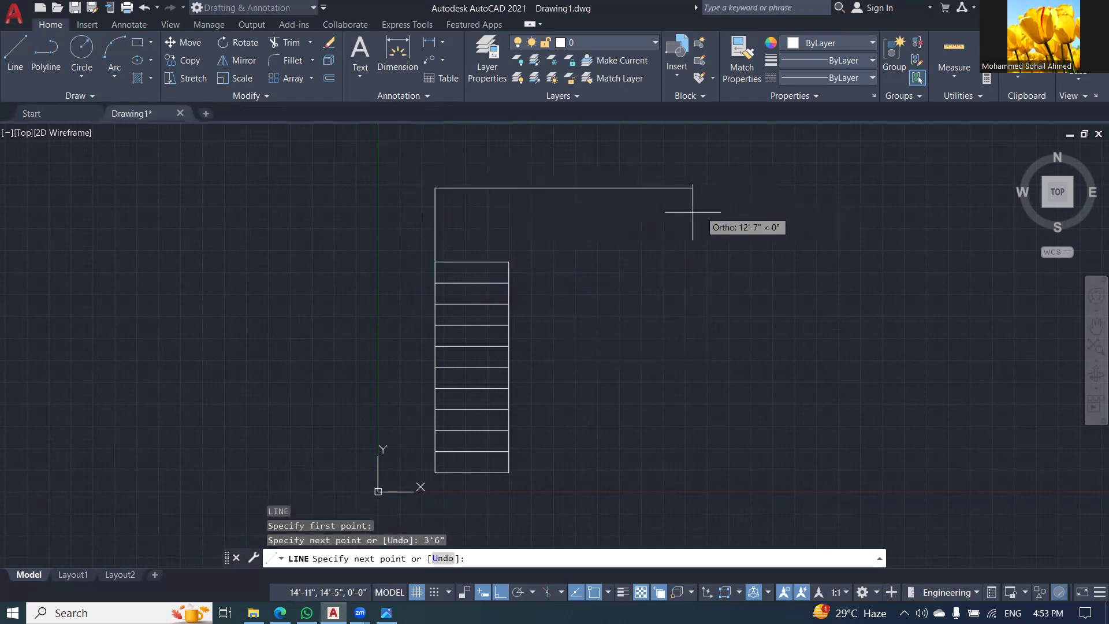
Recheck the Stairs TPV.jpg plan image, and back in AutoCAD draw the landing's 7' upper edge to the right
{"action": "scroll", "coordinate": [631, 220], "scroll_direction": "up", "scroll_amount": 2}
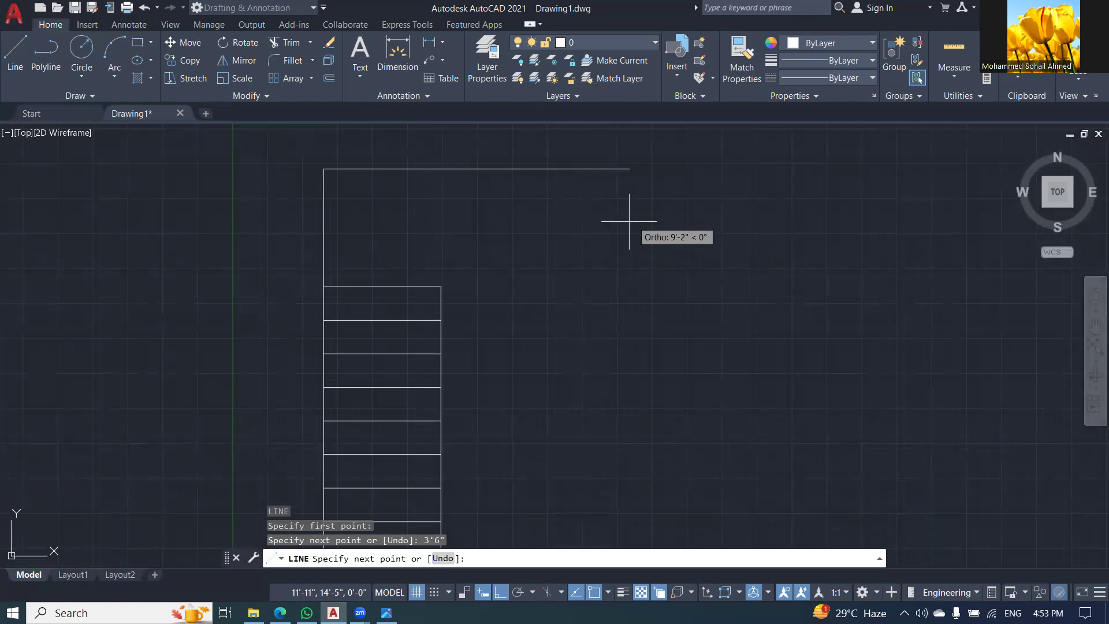
{"action": "left_click", "coordinate": [386, 612]}
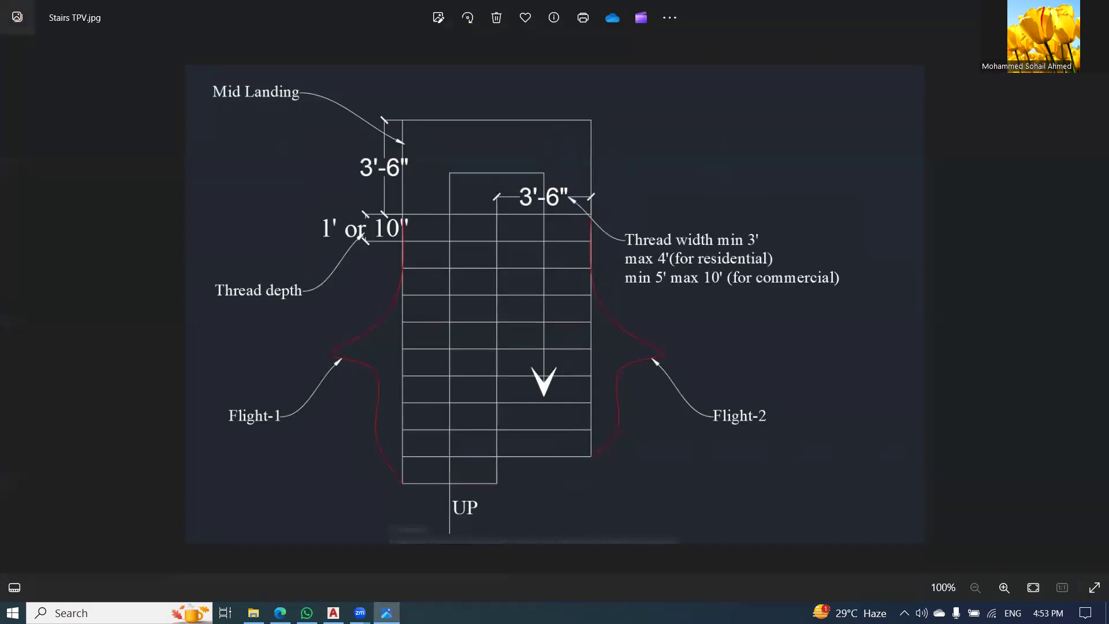
{"action": "key", "text": "alt+Tab"}
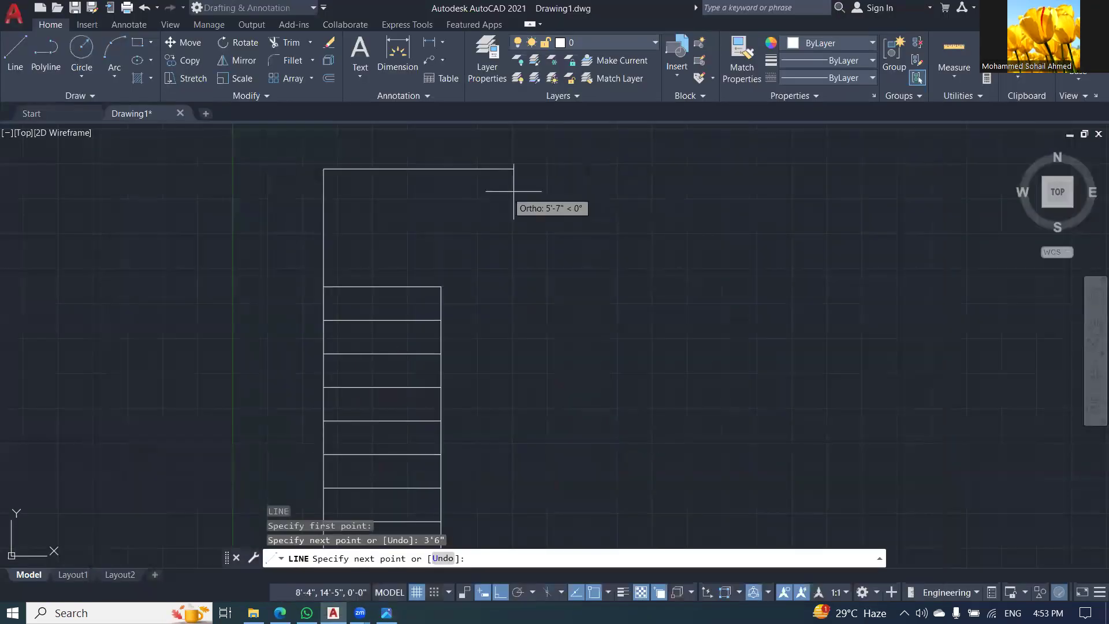
{"action": "type", "text": "7'"}
{"action": "key", "text": "Return"}
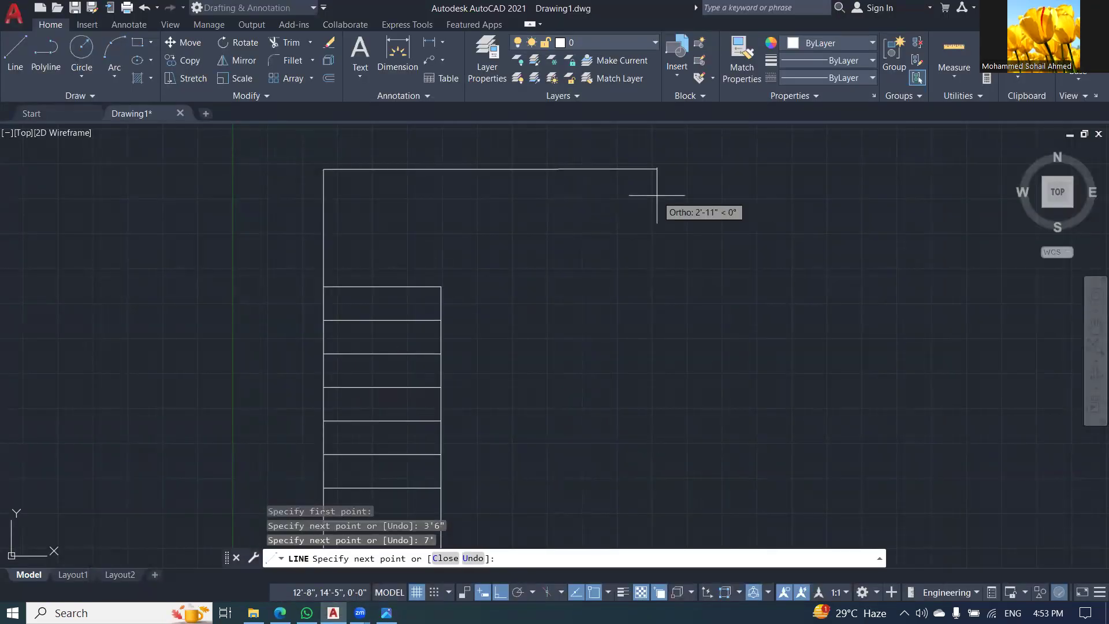
Complete the mid landing with a 3'6" line downward and a line back to the flight's upper-right corner
{"action": "type", "text": "3"}
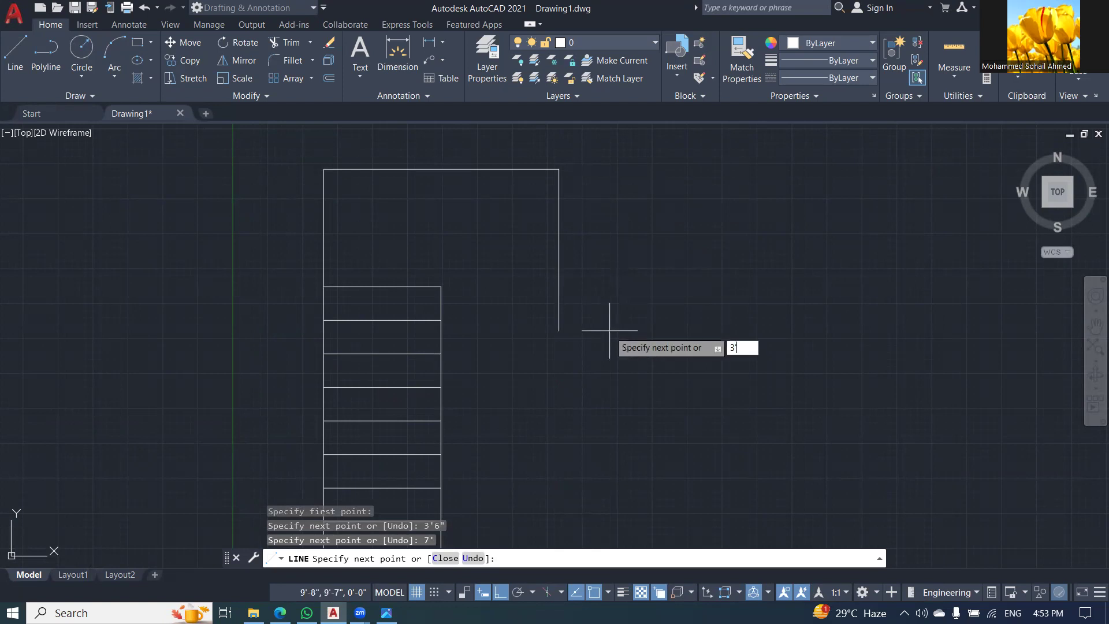
{"action": "type", "text": "'6\""}
{"action": "key", "text": "Return"}
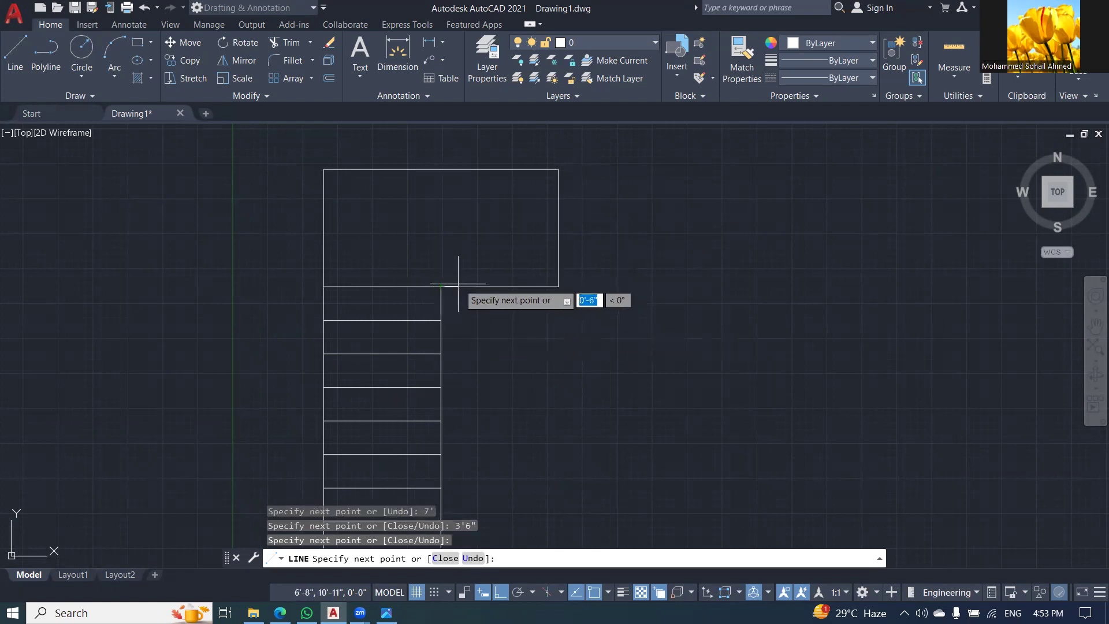
{"action": "key", "text": "Escape"}
{"action": "key", "text": "Escape"}
Outline the second flight with a 9' line down from the landing's lower-right corner and a horizontal line back to the first flight
{"action": "scroll", "coordinate": [462, 279], "scroll_direction": "down", "scroll_amount": 4}
{"action": "scroll", "coordinate": [525, 295], "scroll_direction": "up", "scroll_amount": 4}
{"action": "key", "text": "l"}
{"action": "key", "text": "Return"}
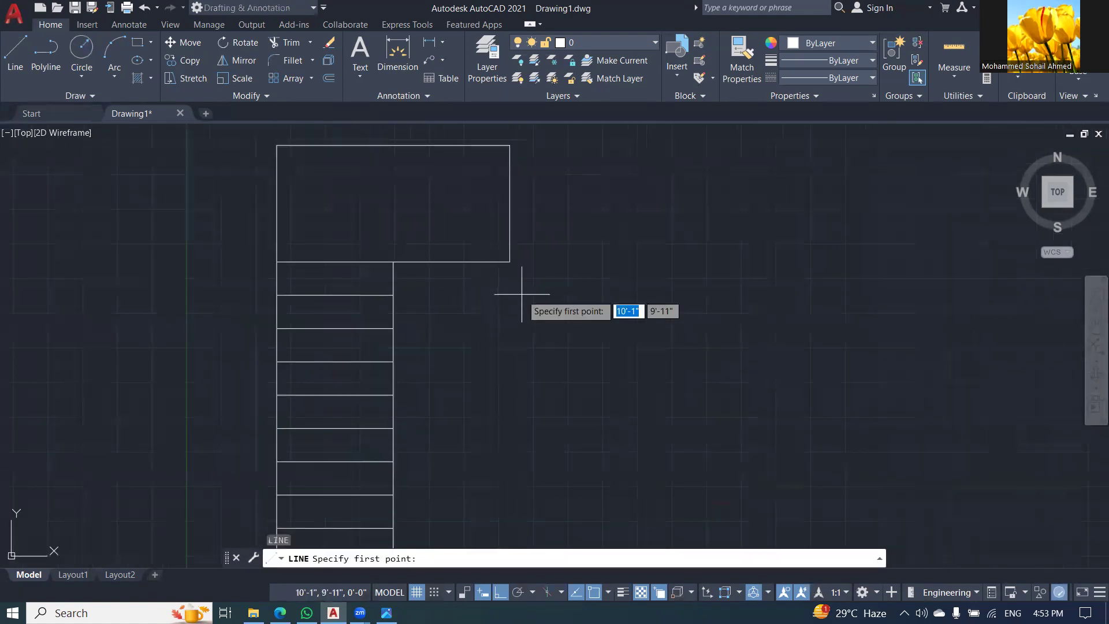
{"action": "left_click", "coordinate": [508, 259]}
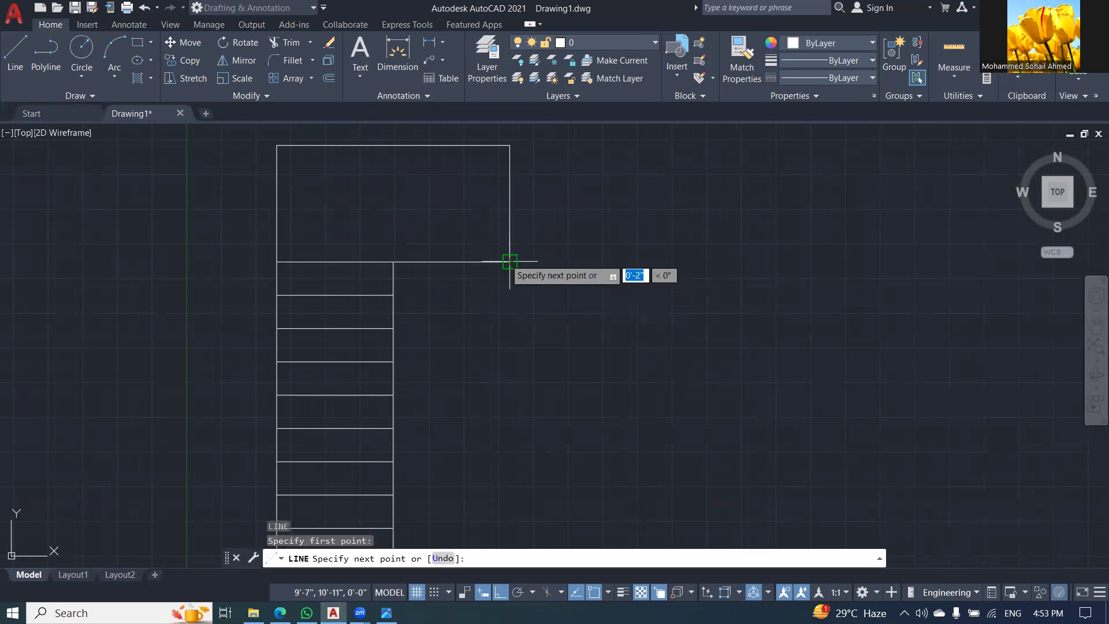
{"action": "scroll", "coordinate": [508, 249], "scroll_direction": "down", "scroll_amount": 2}
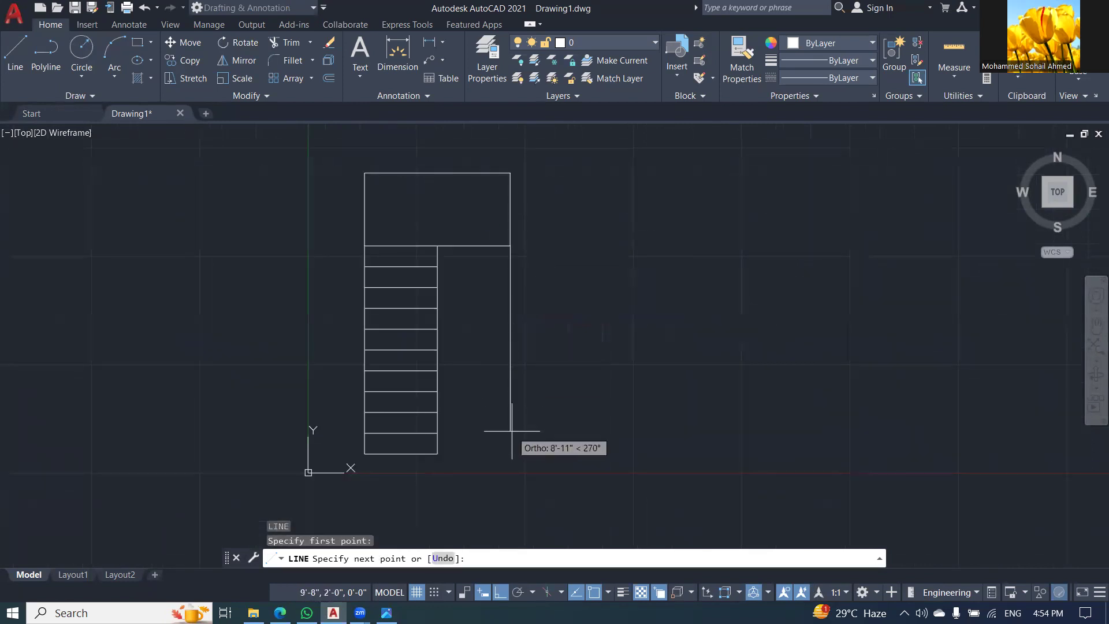
{"action": "type", "text": "9'"}
{"action": "key", "text": "Return"}
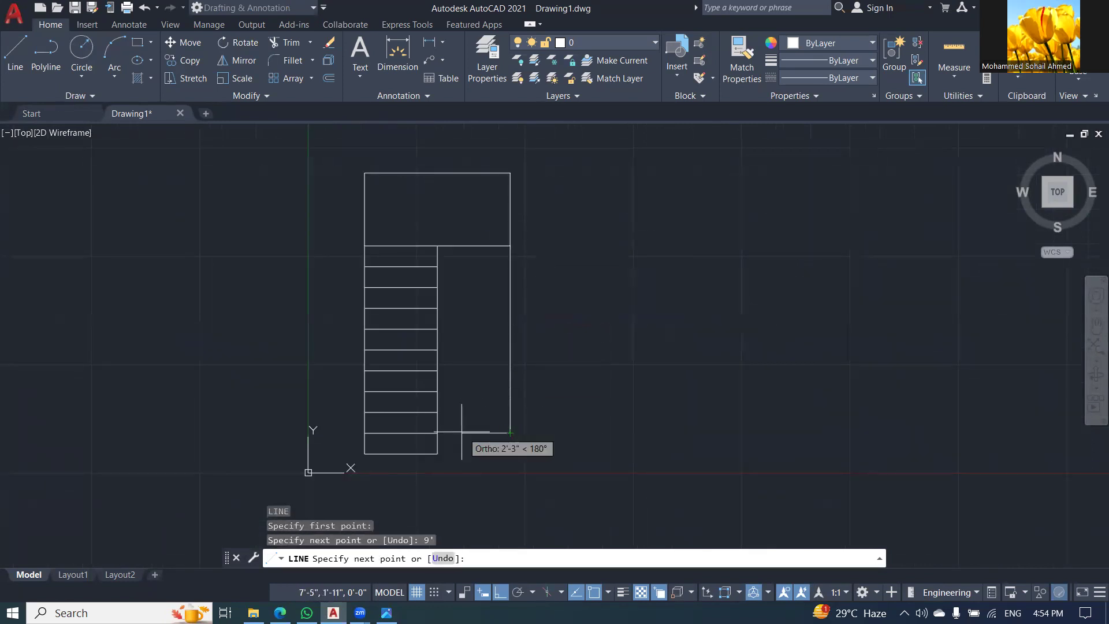
{"action": "left_click", "coordinate": [435, 433]}
{"action": "key", "text": "Escape"}
{"action": "key", "text": "Escape"}
{"action": "key", "text": "Escape"}
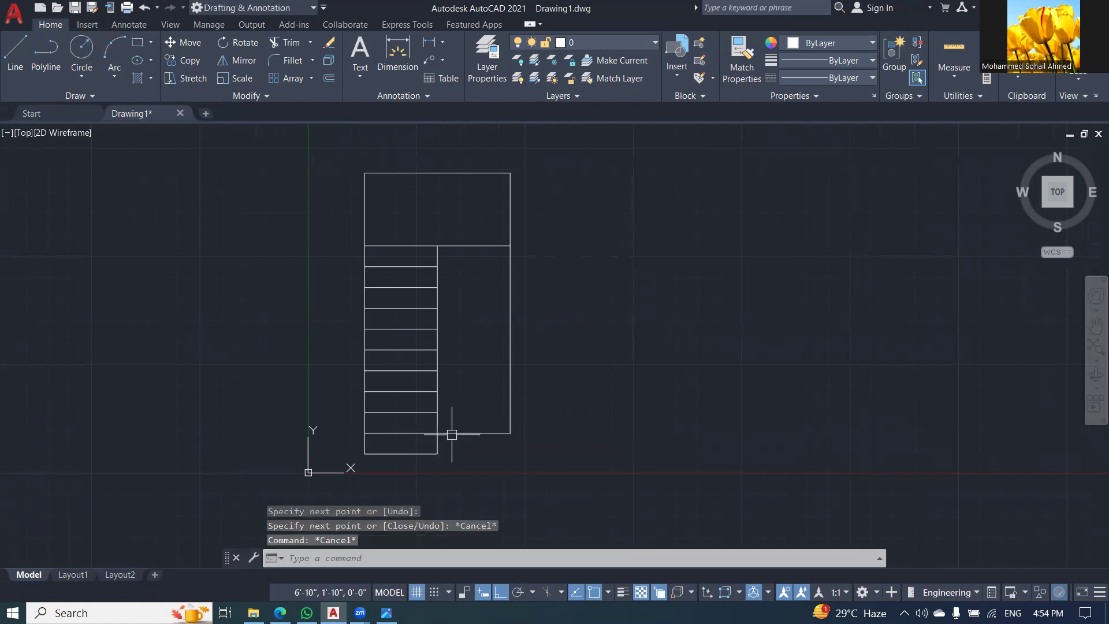
Offset the second flight's bottom line upward repeatedly at 1' spacing to add eight tread lines below the landing
{"action": "type", "text": "o"}
{"action": "key", "text": "Return"}
{"action": "type", "text": "1"}
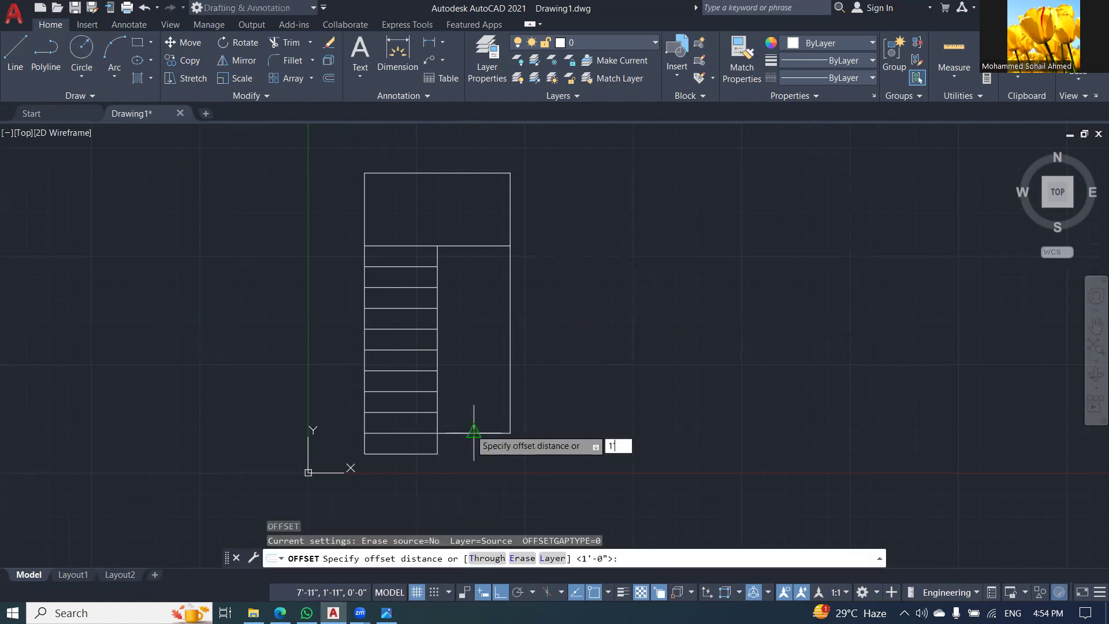
{"action": "type", "text": "'"}
{"action": "key", "text": "Return"}
{"action": "left_click", "coordinate": [471, 433]}
{"action": "left_click", "coordinate": [475, 396]}
{"action": "left_click", "coordinate": [474, 412]}
{"action": "left_click", "coordinate": [467, 366]}
{"action": "left_click", "coordinate": [468, 388]}
{"action": "left_click", "coordinate": [468, 360]}
{"action": "left_click", "coordinate": [469, 368]}
{"action": "left_click", "coordinate": [469, 343]}
{"action": "left_click", "coordinate": [469, 348]}
{"action": "left_click", "coordinate": [470, 334]}
{"action": "left_click", "coordinate": [467, 330]}
{"action": "left_click", "coordinate": [469, 317]}
{"action": "left_click", "coordinate": [471, 308]}
{"action": "left_click", "coordinate": [473, 286]}
{"action": "left_click", "coordinate": [470, 287]}
{"action": "left_click", "coordinate": [470, 275]}
{"action": "scroll", "coordinate": [416, 261], "scroll_direction": "up", "scroll_amount": 2}
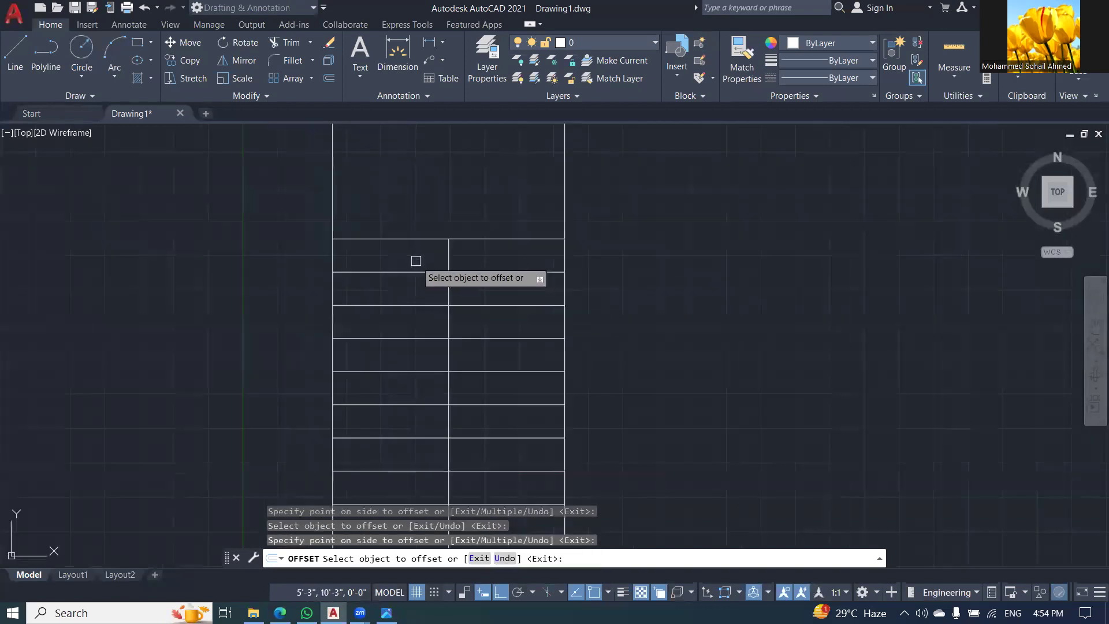
{"action": "key", "text": "Escape"}
{"action": "key", "text": "Escape"}
{"action": "scroll", "coordinate": [492, 242], "scroll_direction": "down", "scroll_amount": 1}
{"action": "scroll", "coordinate": [496, 261], "scroll_direction": "up", "scroll_amount": 1}
{"action": "scroll", "coordinate": [508, 247], "scroll_direction": "down", "scroll_amount": 2}
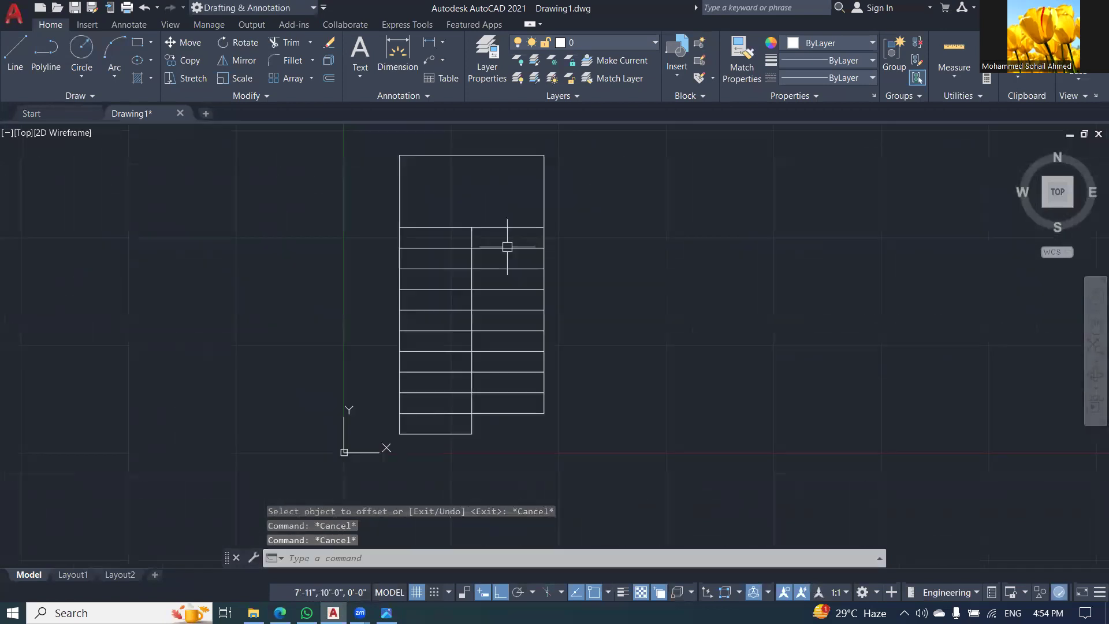
{"action": "scroll", "coordinate": [419, 239], "scroll_direction": "up", "scroll_amount": 4}
{"action": "scroll", "coordinate": [431, 236], "scroll_direction": "down", "scroll_amount": 2}
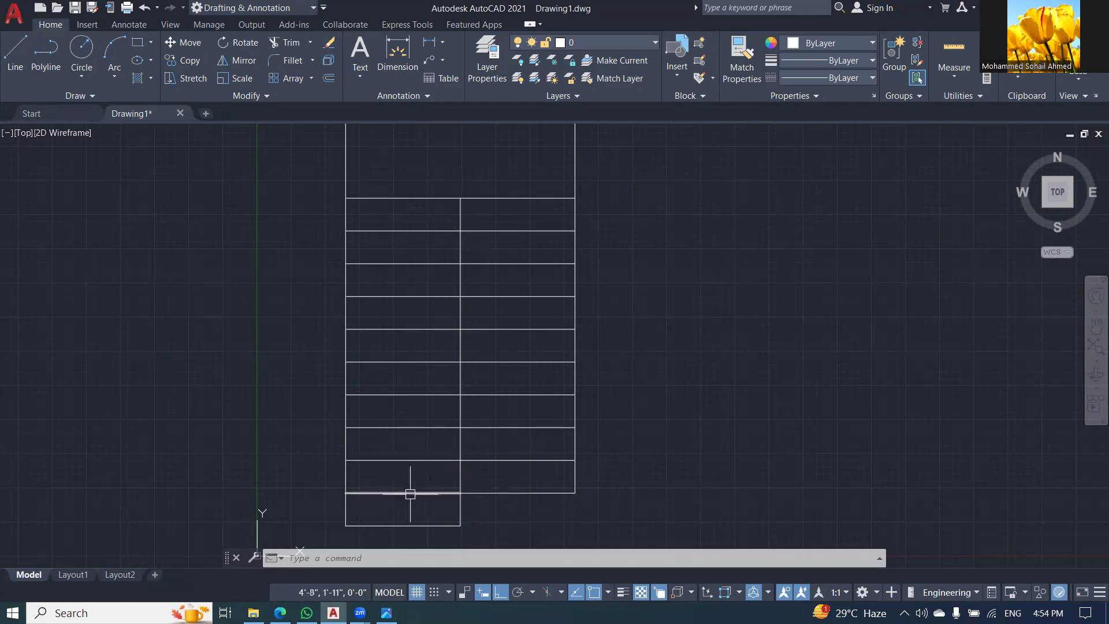
{"action": "key", "text": "Escape"}
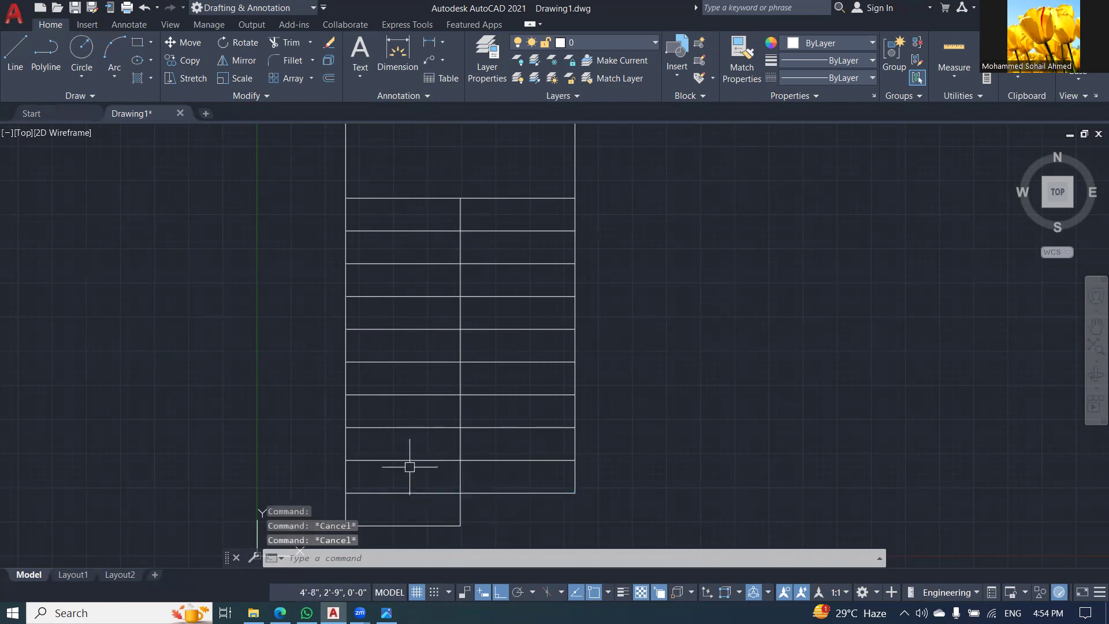
{"action": "scroll", "coordinate": [537, 345], "scroll_direction": "down", "scroll_amount": 2}
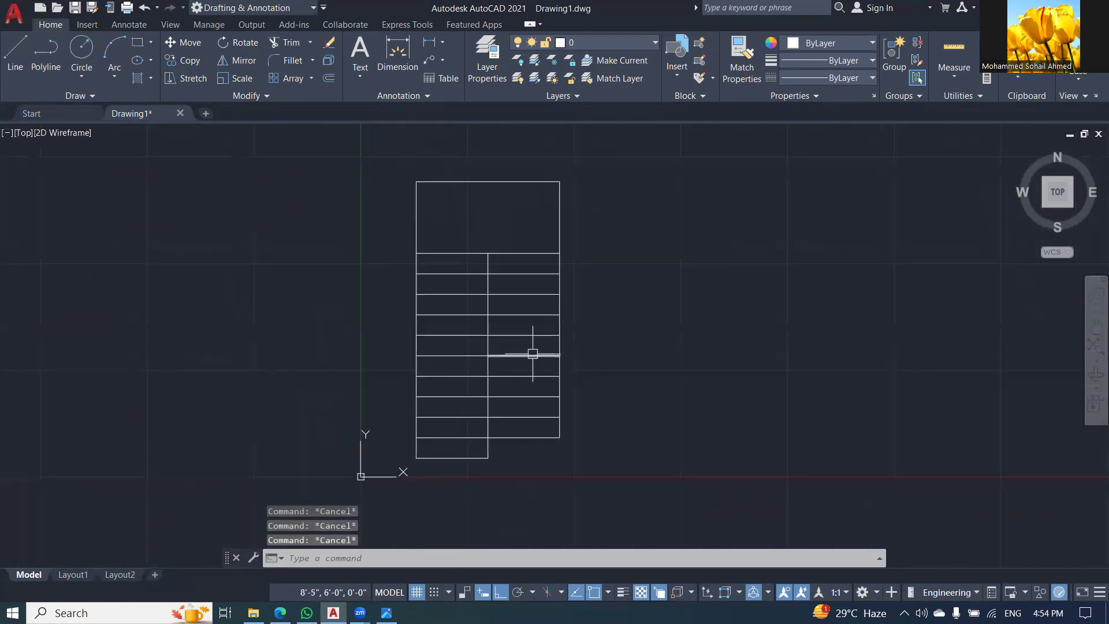
Draw the direction line from the first flight's bottom midpoint up into the landing, about 3'6" across, and down to the second flight's third-lowest tread
{"action": "key", "text": "l"}
{"action": "key", "text": "Return"}
{"action": "left_click", "coordinate": [452, 458]}
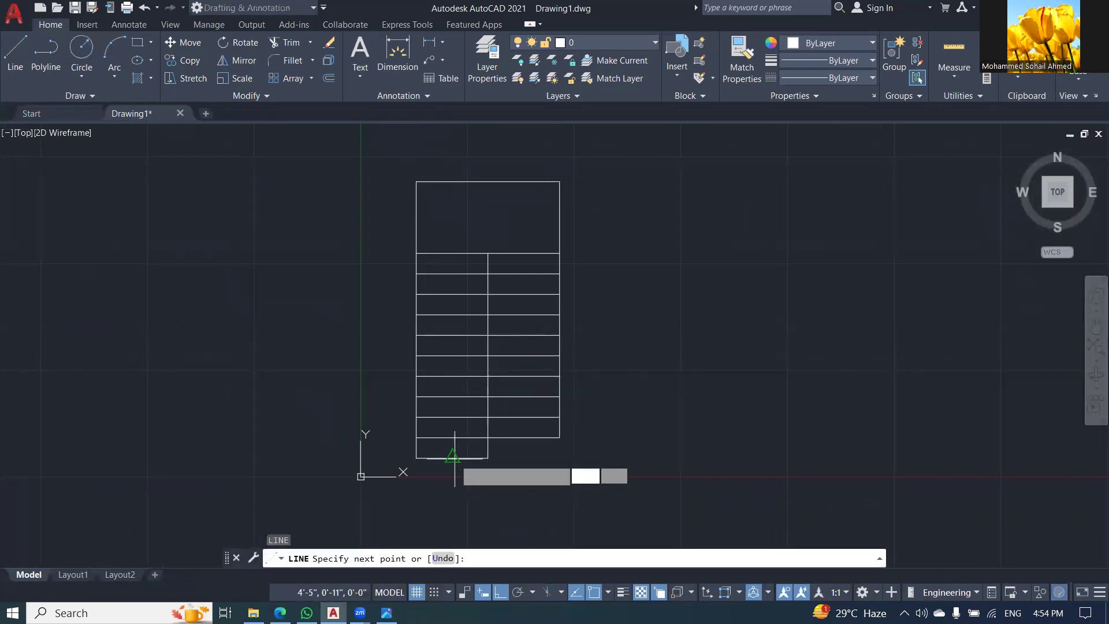
{"action": "left_click", "coordinate": [452, 222]}
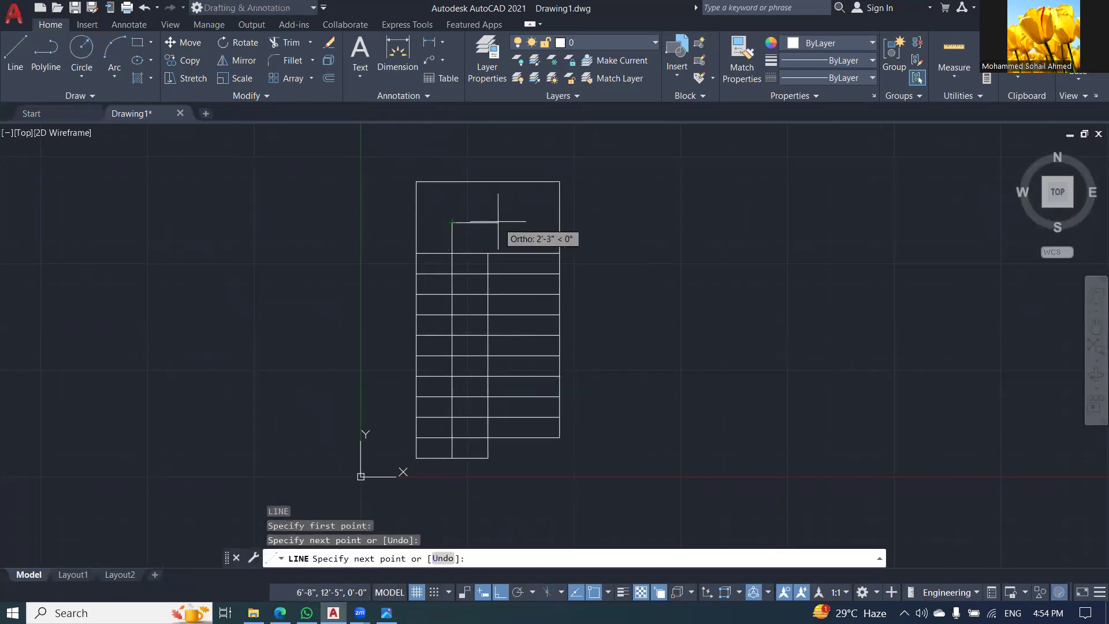
{"action": "left_click", "coordinate": [531, 222]}
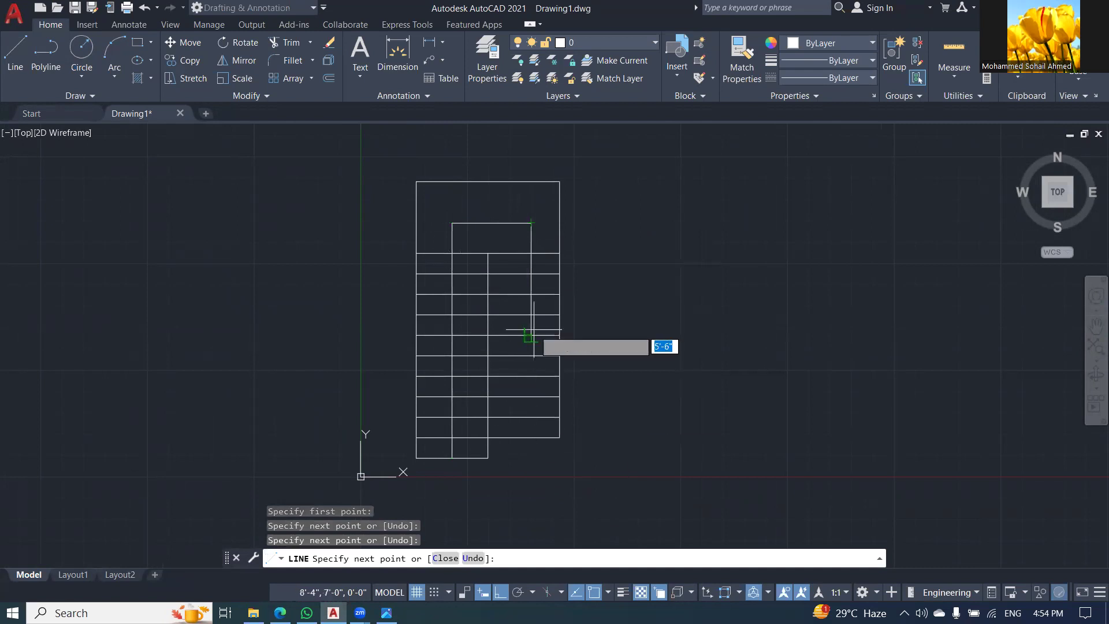
{"action": "key", "text": "ctrl+z"}
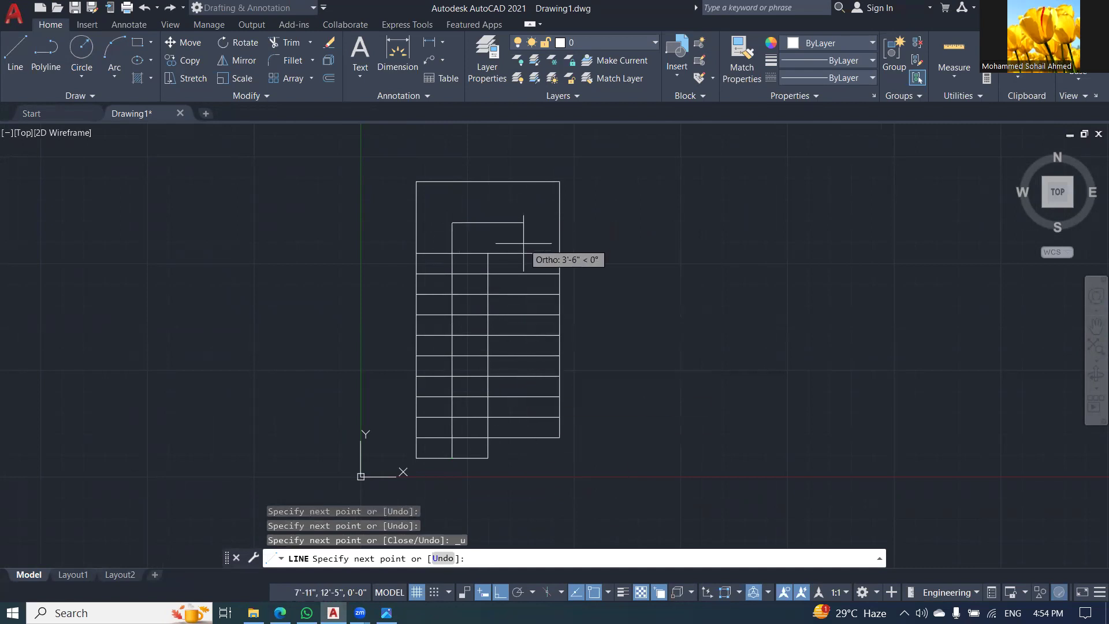
{"action": "left_click", "coordinate": [523, 220]}
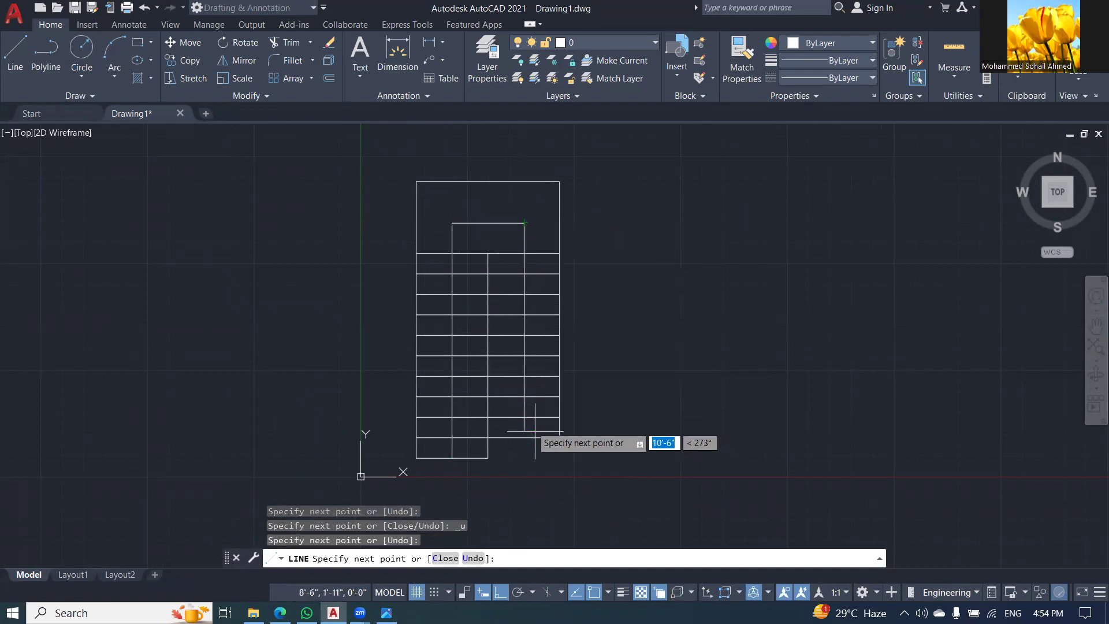
{"action": "scroll", "coordinate": [525, 394], "scroll_direction": "up", "scroll_amount": 4}
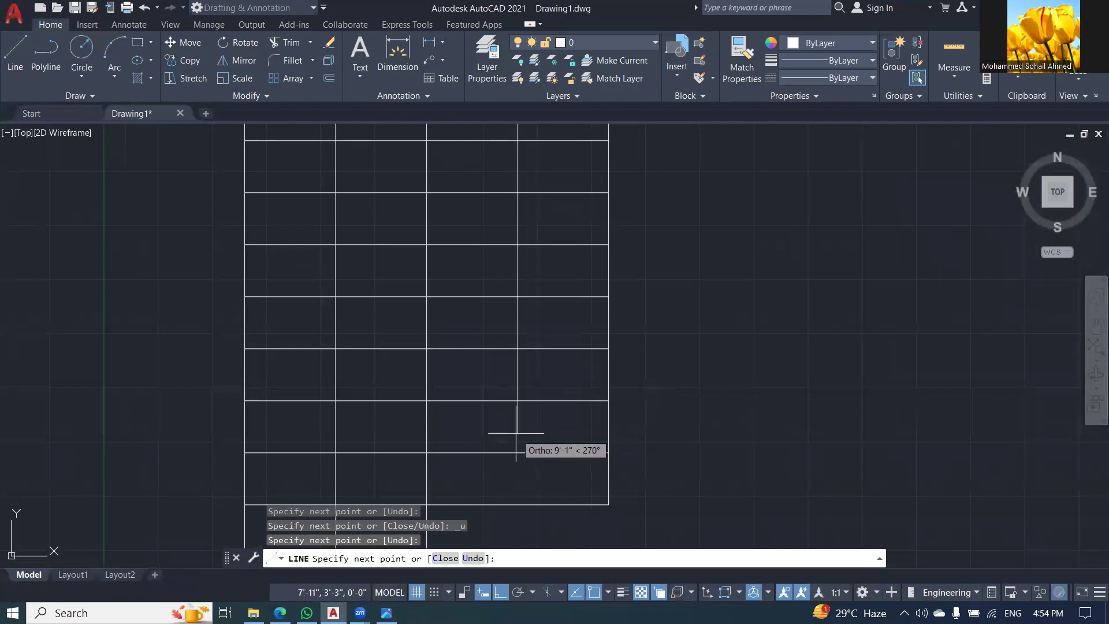
{"action": "scroll", "coordinate": [514, 398], "scroll_direction": "up", "scroll_amount": 5}
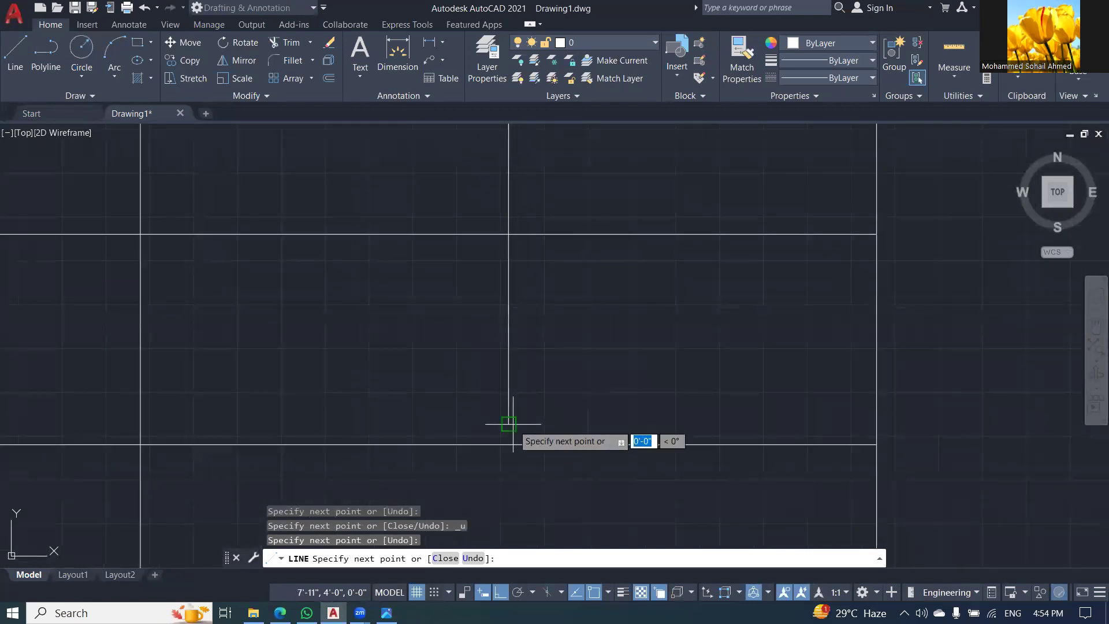
{"action": "left_click", "coordinate": [508, 424]}
Turn Ortho off and draw the arrowhead's left half from the direction line's end out to a barb and back to the line
{"action": "key", "text": "F8"}
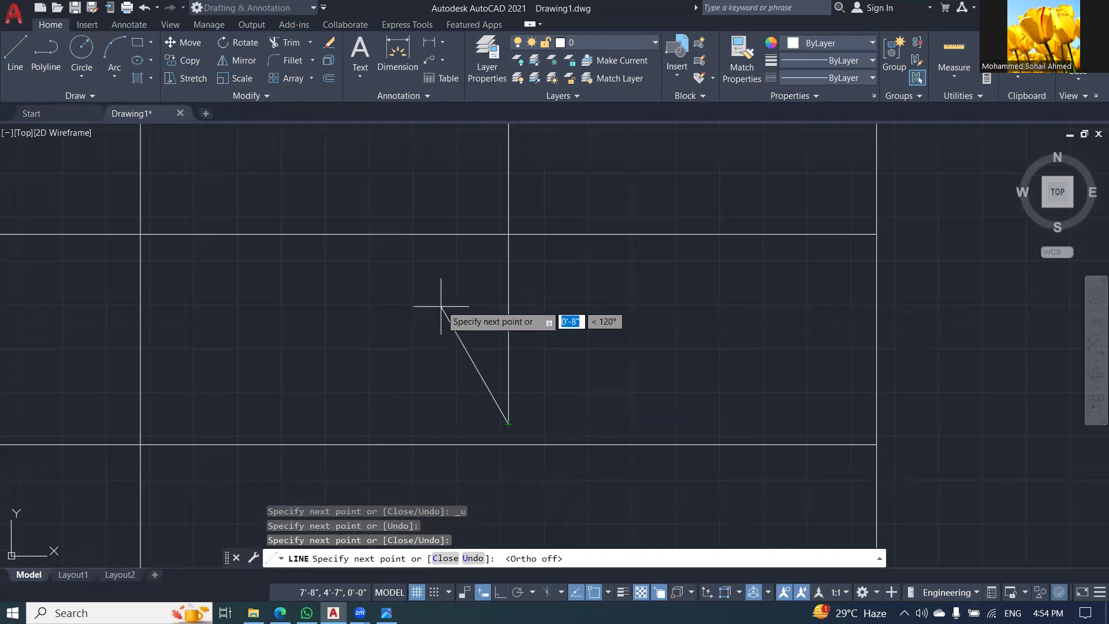
{"action": "left_click", "coordinate": [449, 269]}
{"action": "left_click", "coordinate": [509, 332]}
{"action": "key", "text": "Escape"}
{"action": "key", "text": "Escape"}
Mirror the two left arrowhead lines about the direction line, keeping the source objects
{"action": "left_click", "coordinate": [501, 256]}
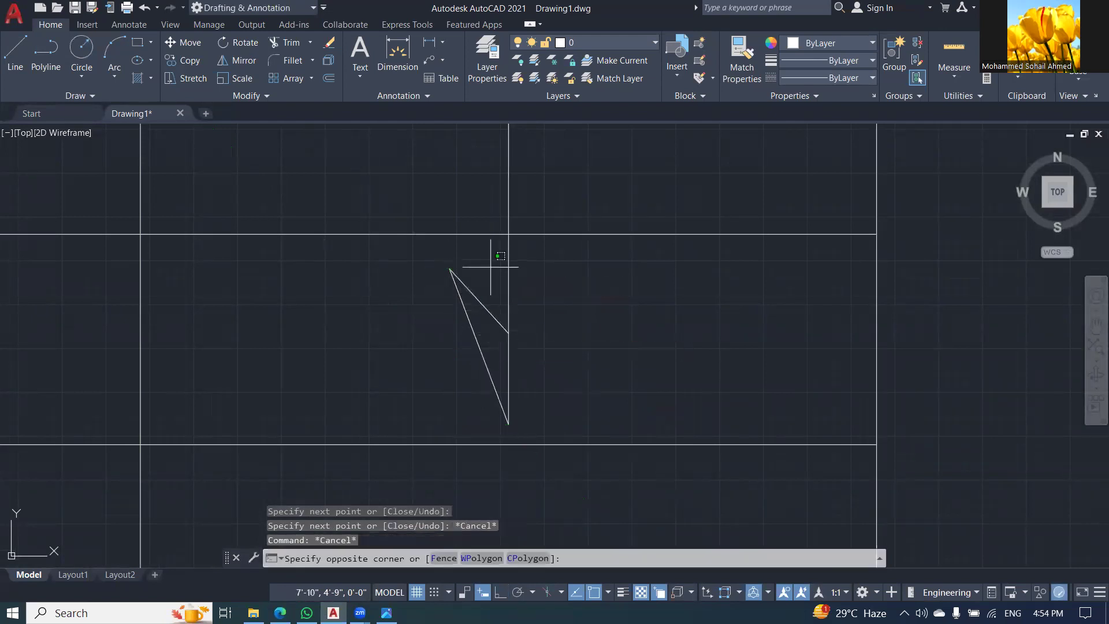
{"action": "left_click", "coordinate": [439, 336]}
{"action": "type", "text": "mi"}
{"action": "key", "text": "Return"}
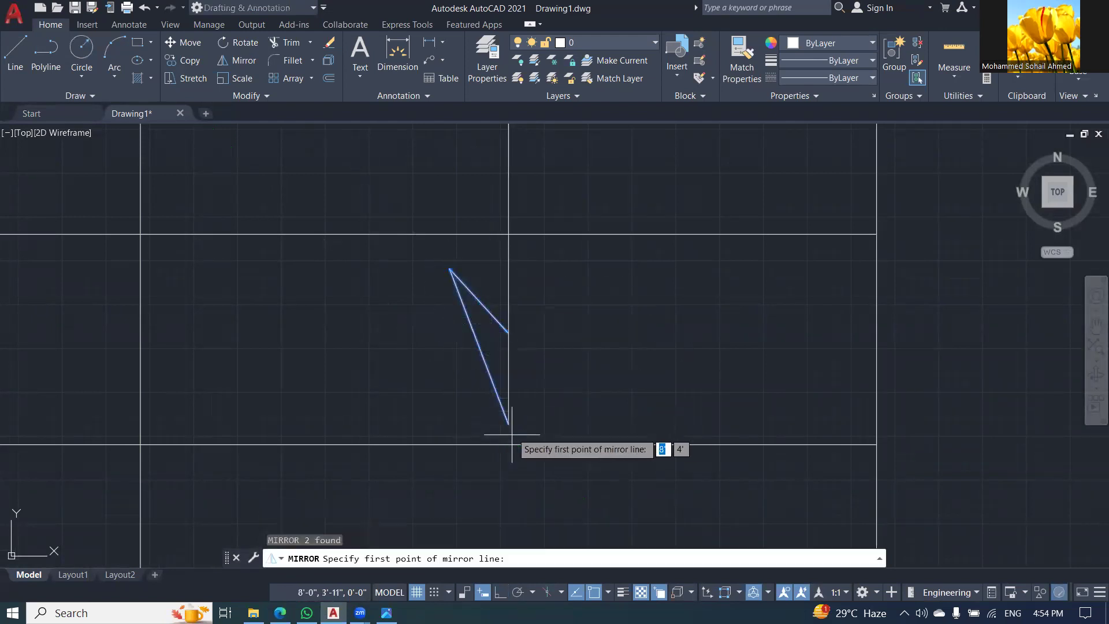
{"action": "left_click", "coordinate": [508, 424]}
{"action": "left_click", "coordinate": [508, 332]}
{"action": "key", "text": "Return"}
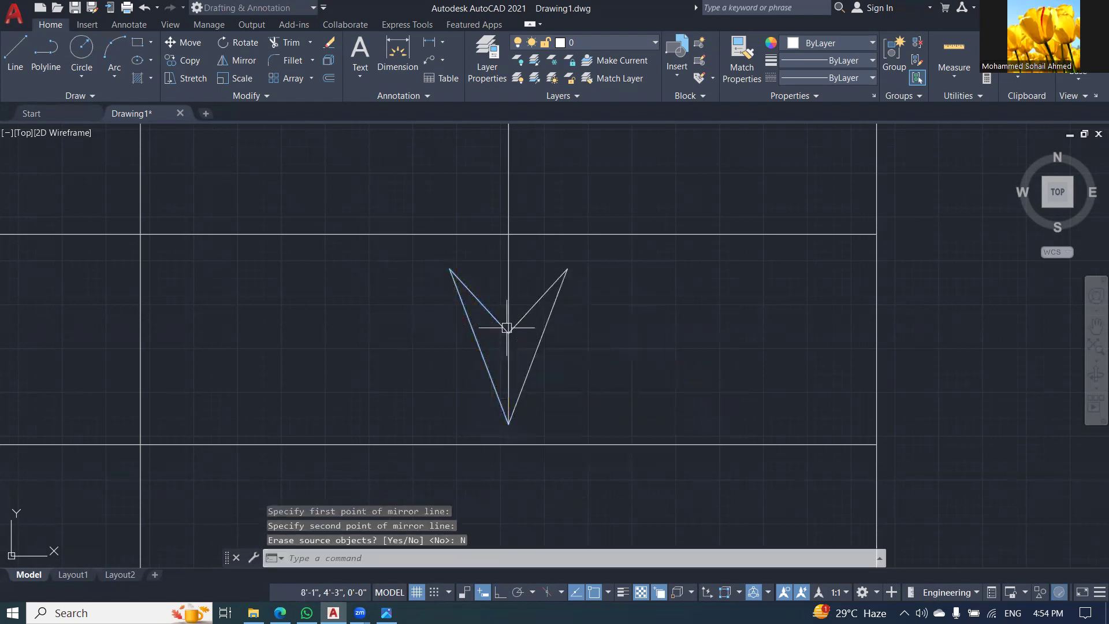
{"action": "key", "text": "Escape"}
{"action": "key", "text": "Escape"}
Trim away the part of the direction line inside the arrowhead
{"action": "type", "text": "tr"}
{"action": "key", "text": "Return"}
{"action": "key", "text": "Escape"}
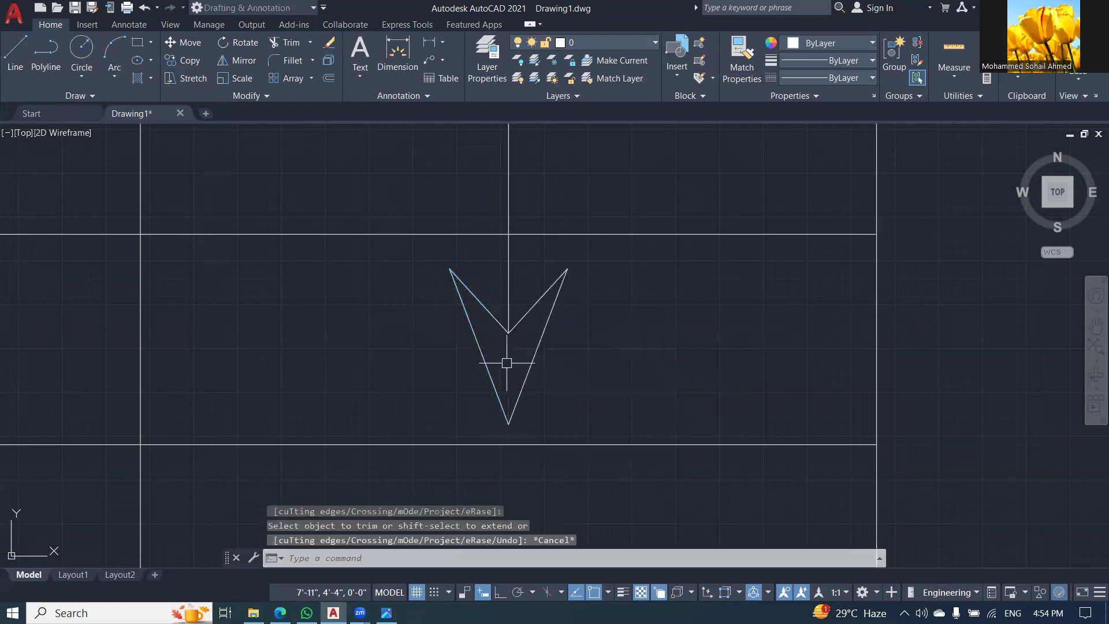
Fill the arrowhead at the end of the direction line with a Solid hatch
{"action": "type", "text": "h"}
{"action": "key", "text": "Return"}
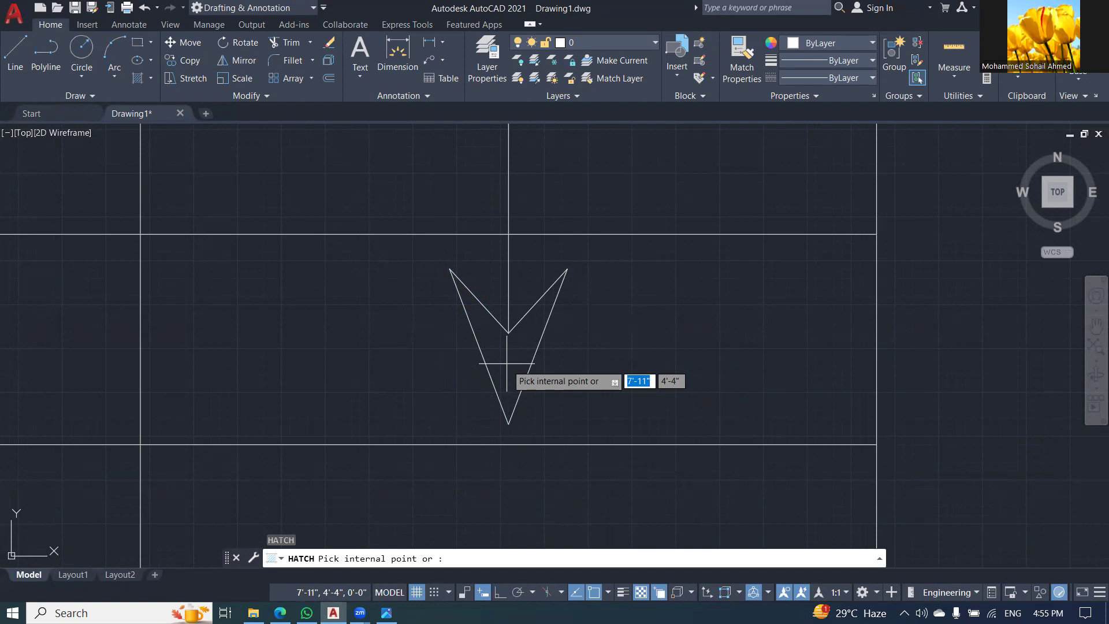
{"action": "scroll", "coordinate": [507, 364], "scroll_direction": "down", "scroll_amount": 2}
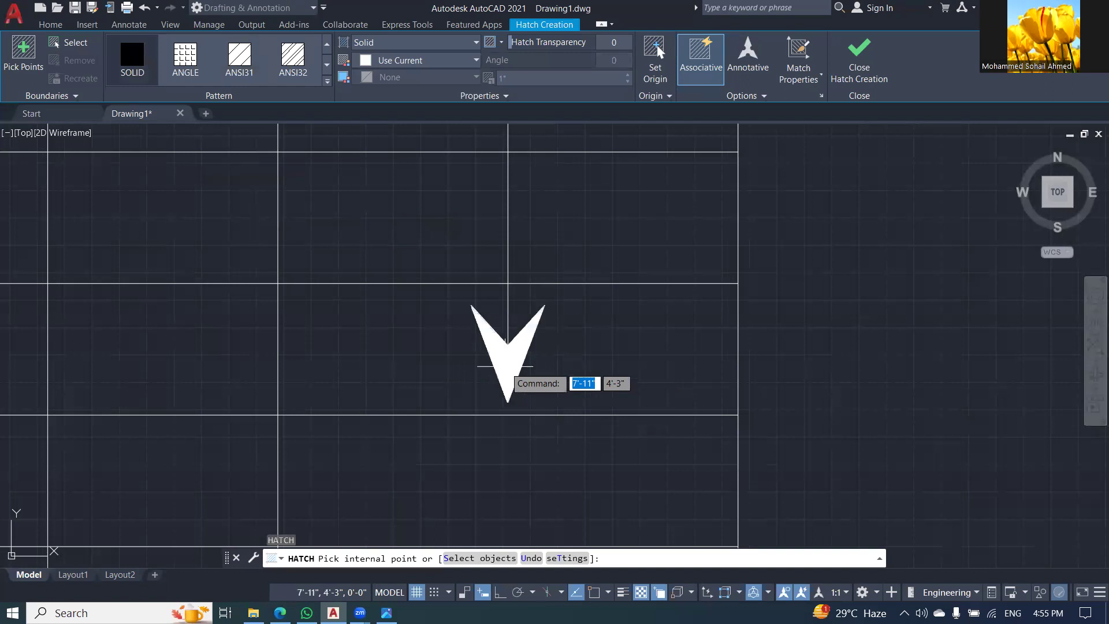
{"action": "scroll", "coordinate": [507, 367], "scroll_direction": "up", "scroll_amount": 2}
{"action": "left_click", "coordinate": [508, 366]}
{"action": "key", "text": "Escape"}
{"action": "key", "text": "Escape"}
{"action": "key", "text": "Escape"}
{"action": "key", "text": "Escape"}
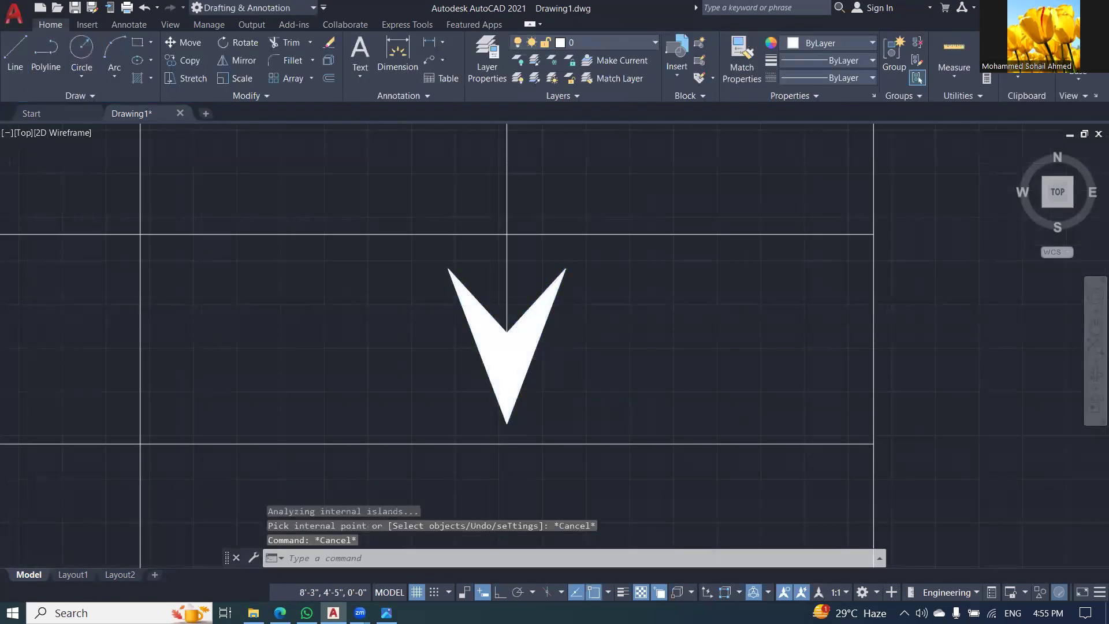
Stretch the direction line's lower end straight down beyond the first flight's bottom edge
{"action": "scroll", "coordinate": [577, 347], "scroll_direction": "down", "scroll_amount": 4}
{"action": "scroll", "coordinate": [454, 494], "scroll_direction": "up", "scroll_amount": 2}
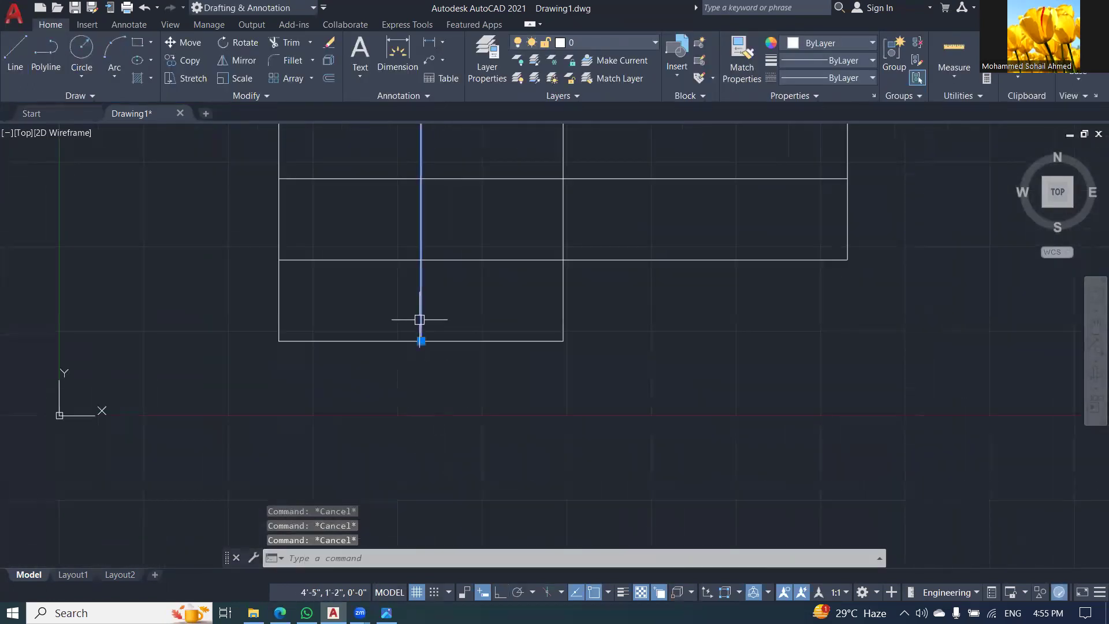
{"action": "left_click", "coordinate": [421, 341]}
{"action": "left_click", "coordinate": [421, 408]}
{"action": "key", "text": "Escape"}
{"action": "key", "text": "Escape"}
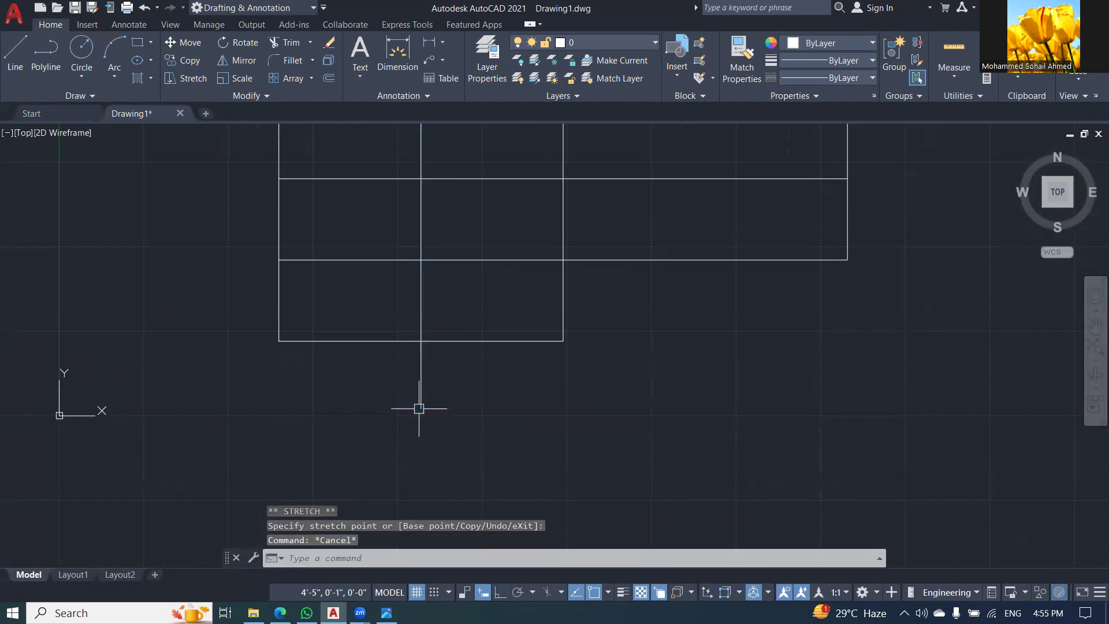
Add the multiline text UP with a 6" height beside the direction line's lower end
{"action": "scroll", "coordinate": [433, 449], "scroll_direction": "down", "scroll_amount": 3}
{"action": "key", "text": "Escape"}
{"action": "left_click", "coordinate": [359, 76]}
{"action": "left_click", "coordinate": [384, 103]}
{"action": "scroll", "coordinate": [473, 365], "scroll_direction": "up", "scroll_amount": 4}
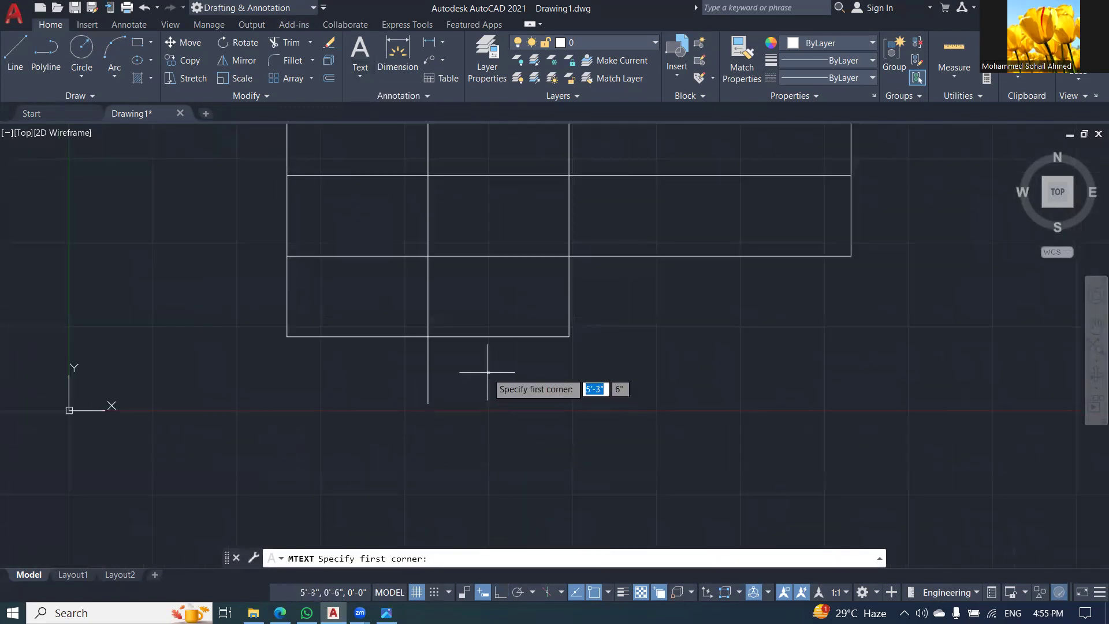
{"action": "left_click", "coordinate": [439, 364]}
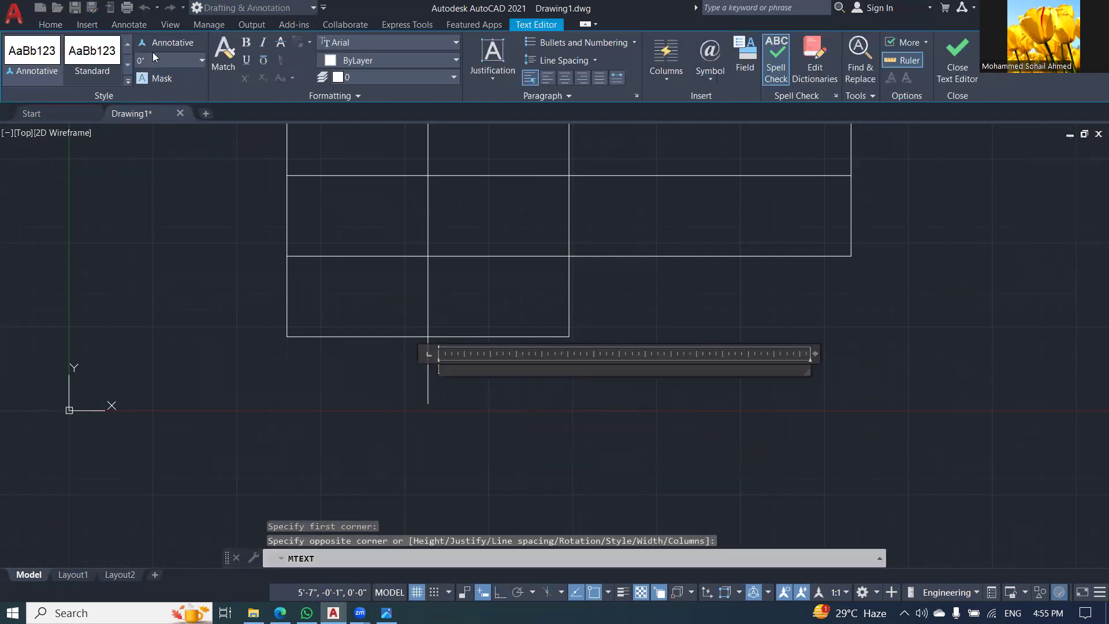
{"action": "left_click", "coordinate": [155, 60]}
{"action": "type", "text": "6"}
{"action": "key", "text": "Return"}
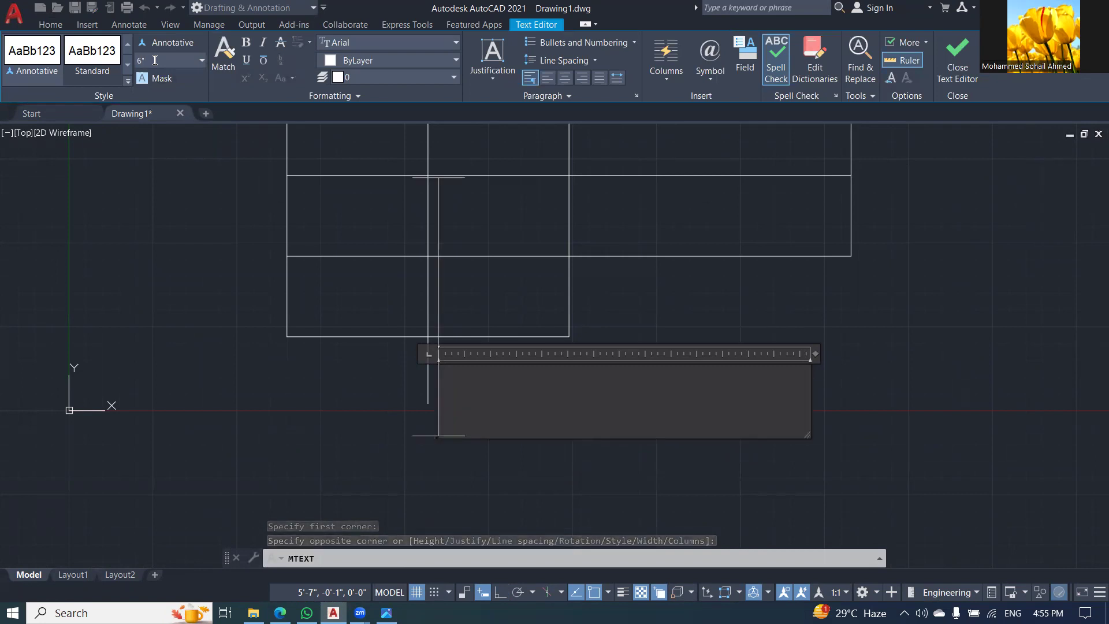
{"action": "type", "text": "UP"}
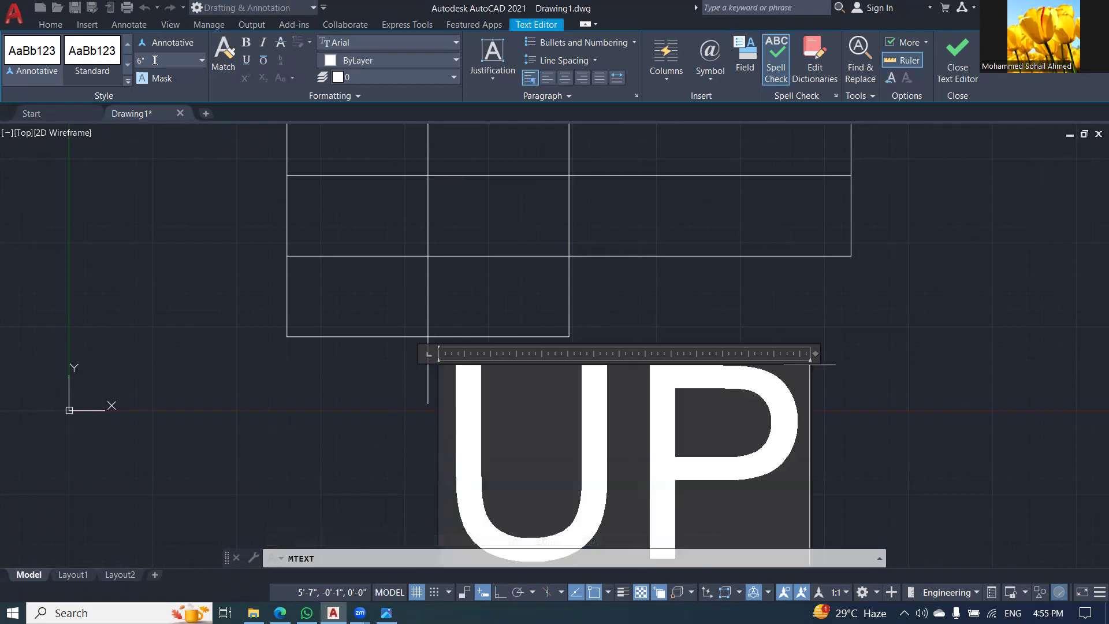
Change the UP label's font to Times New Roman and finish the text
{"action": "key", "text": "ctrl+a"}
{"action": "left_click", "coordinate": [379, 46]}
{"action": "scroll", "coordinate": [382, 129], "scroll_direction": "down", "scroll_amount": 15}
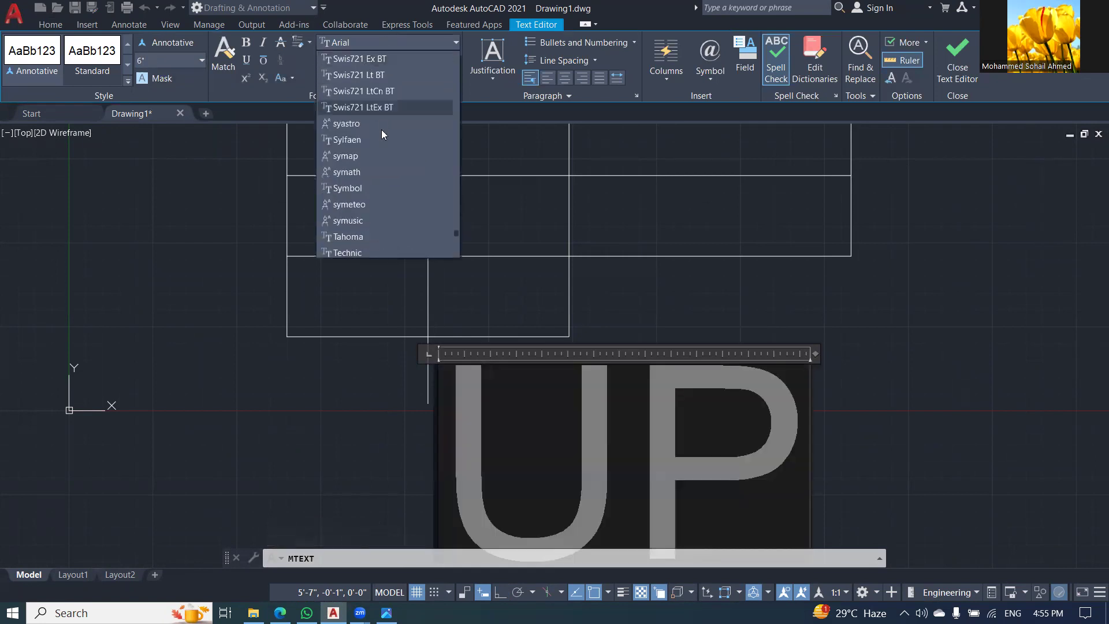
{"action": "left_click", "coordinate": [388, 220]}
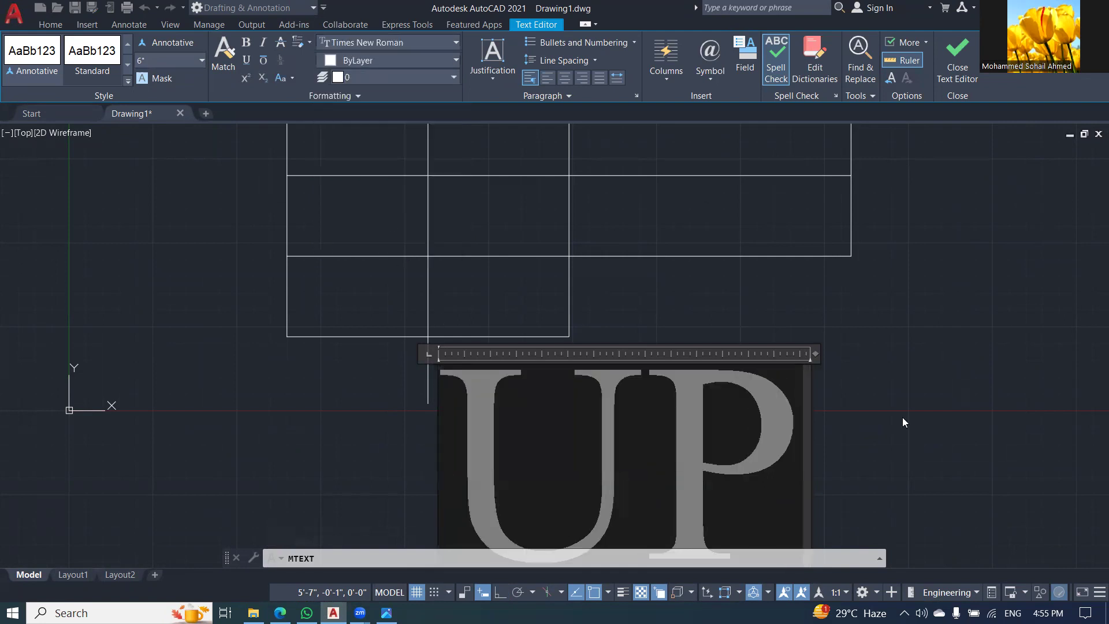
{"action": "left_click", "coordinate": [905, 420]}
{"action": "scroll", "coordinate": [517, 437], "scroll_direction": "down", "scroll_amount": 4}
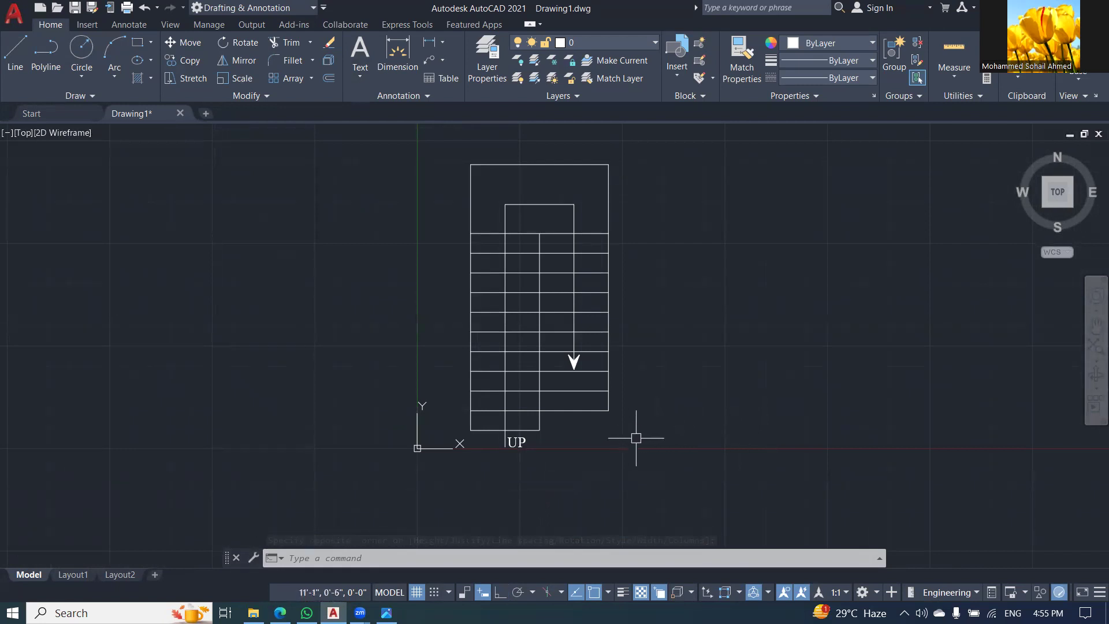
Copy the whole stair plan horizontally to the right from its upper-left corner, with Ortho turned on
{"action": "left_click", "coordinate": [658, 478]}
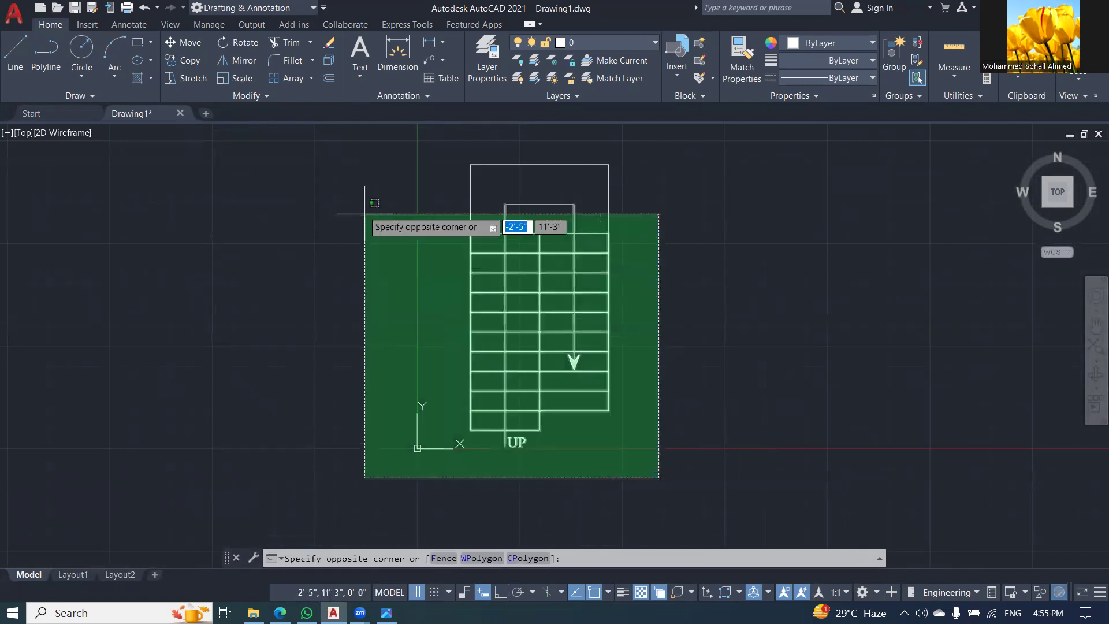
{"action": "left_click", "coordinate": [341, 138]}
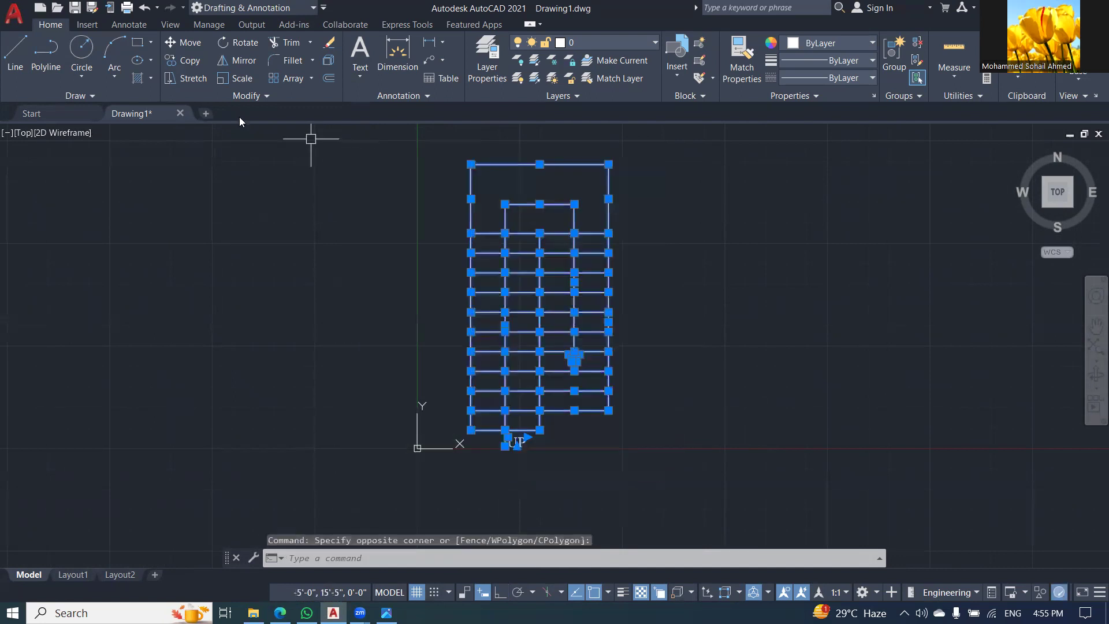
{"action": "left_click", "coordinate": [197, 60]}
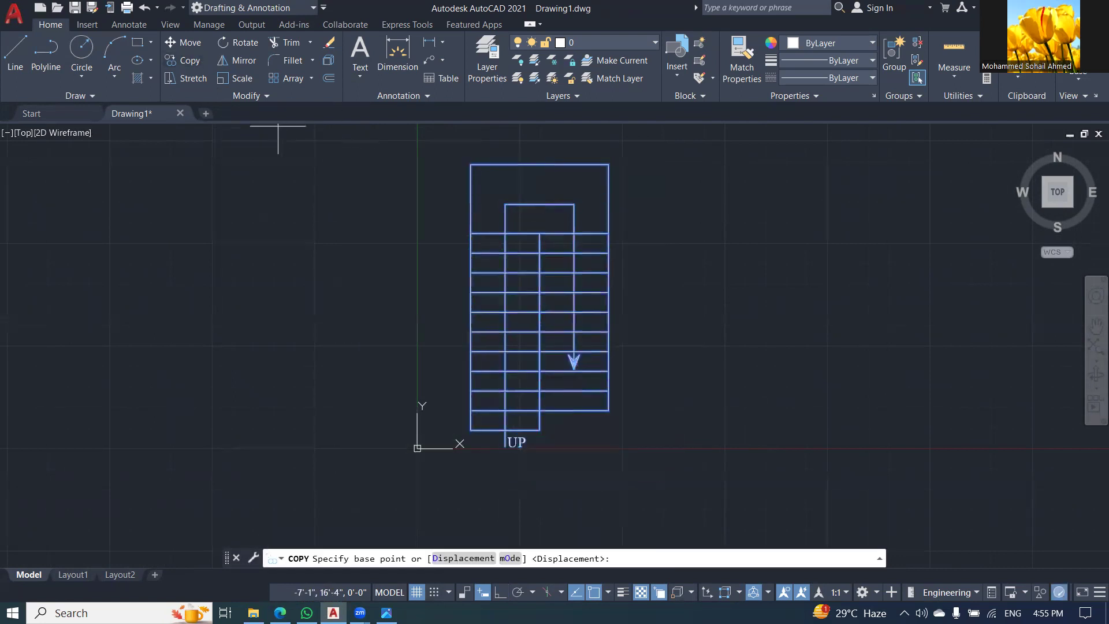
{"action": "left_click", "coordinate": [471, 164]}
{"action": "scroll", "coordinate": [384, 168], "scroll_direction": "down", "scroll_amount": 3}
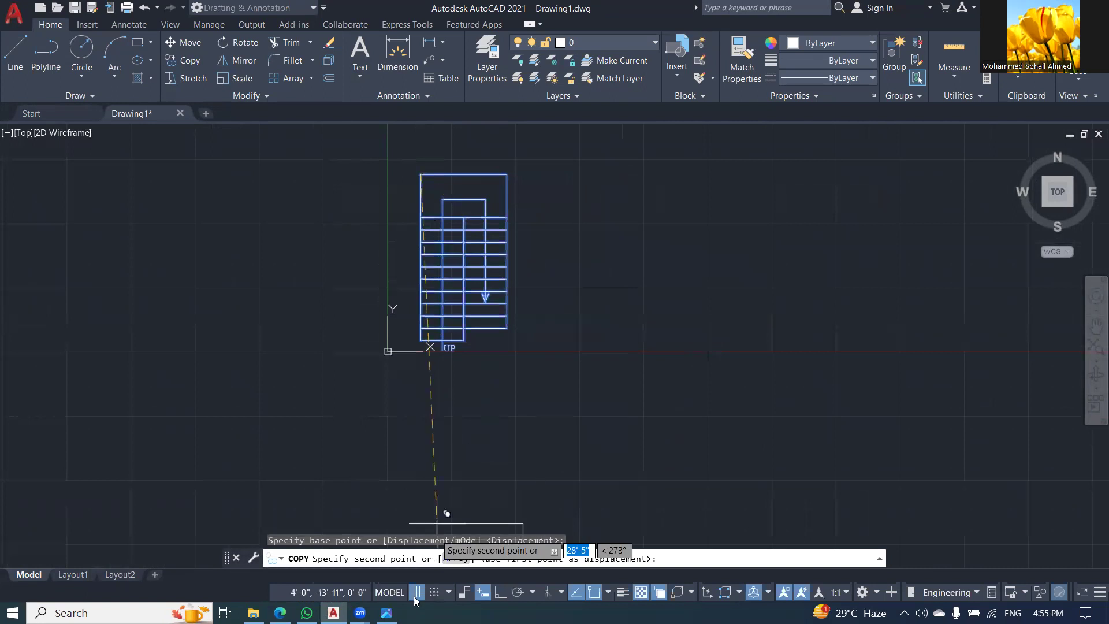
{"action": "left_click", "coordinate": [500, 592]}
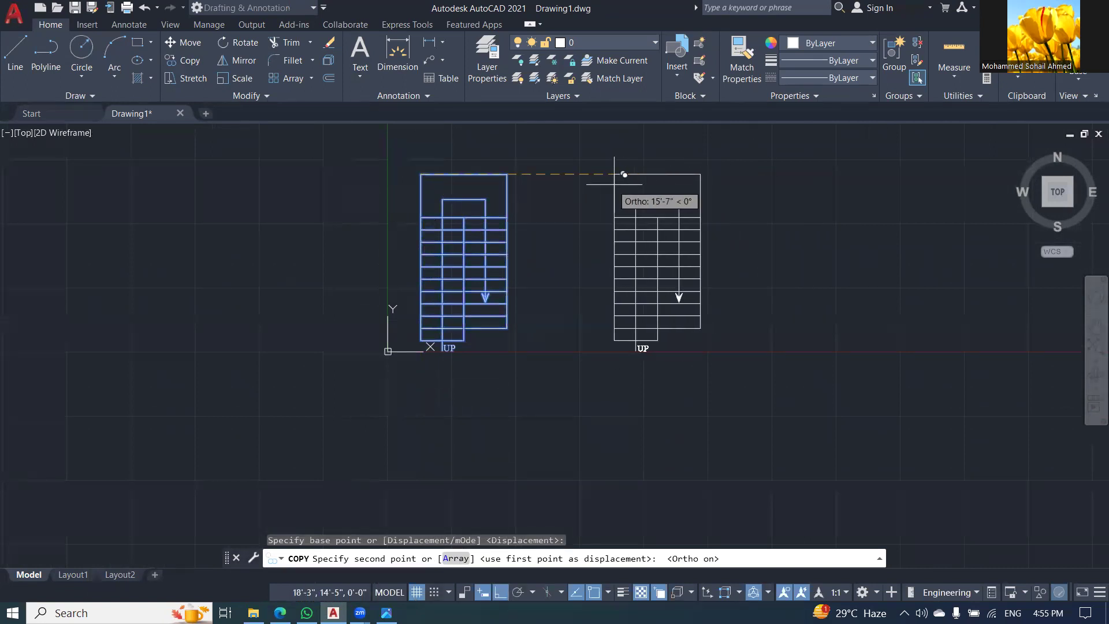
{"action": "left_click", "coordinate": [791, 185]}
{"action": "key", "text": "Escape"}
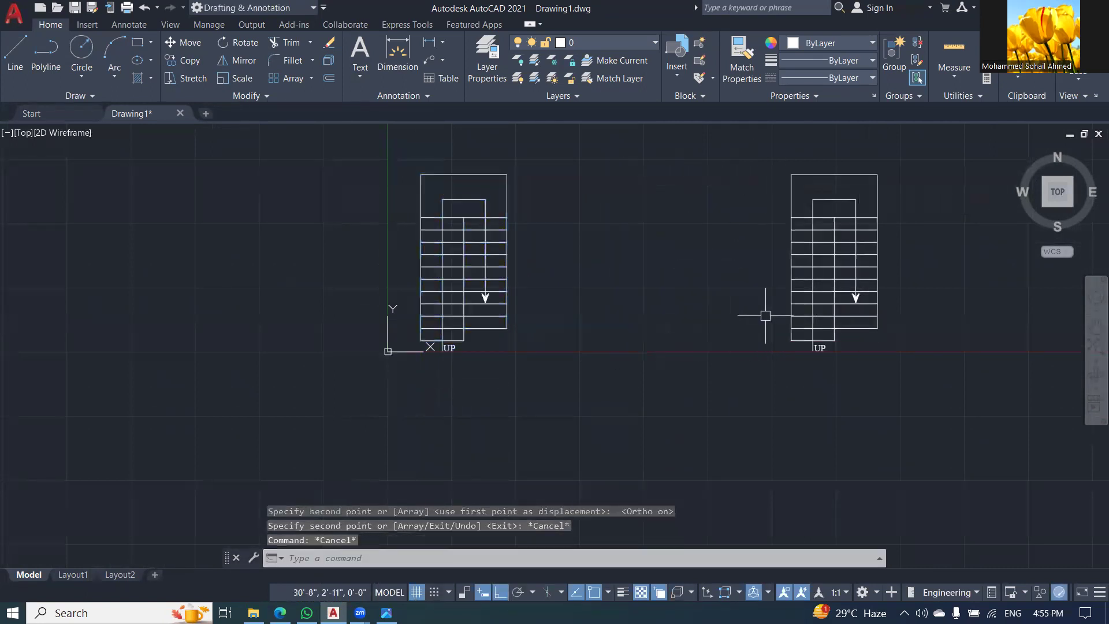
Rotate the copied stair plan 90° counterclockwise about its upper-left corner
{"action": "scroll", "coordinate": [866, 251], "scroll_direction": "down", "scroll_amount": 3}
{"action": "scroll", "coordinate": [780, 253], "scroll_direction": "up", "scroll_amount": 4}
{"action": "scroll", "coordinate": [718, 187], "scroll_direction": "down", "scroll_amount": 2}
{"action": "scroll", "coordinate": [718, 187], "scroll_direction": "up", "scroll_amount": 2}
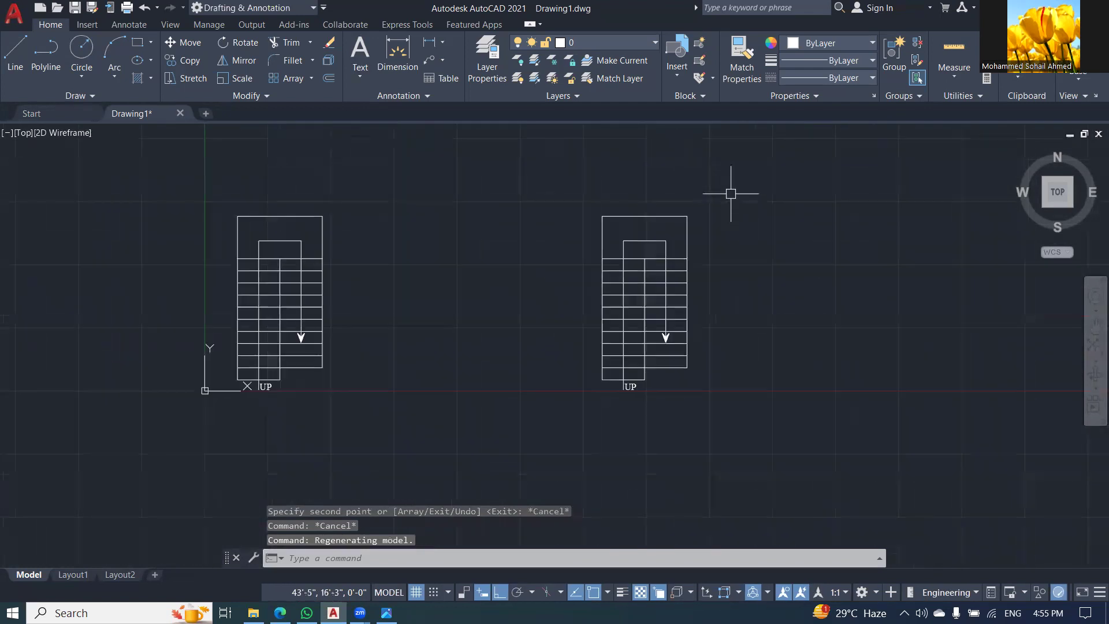
{"action": "left_click", "coordinate": [730, 191]}
{"action": "left_click", "coordinate": [469, 508]}
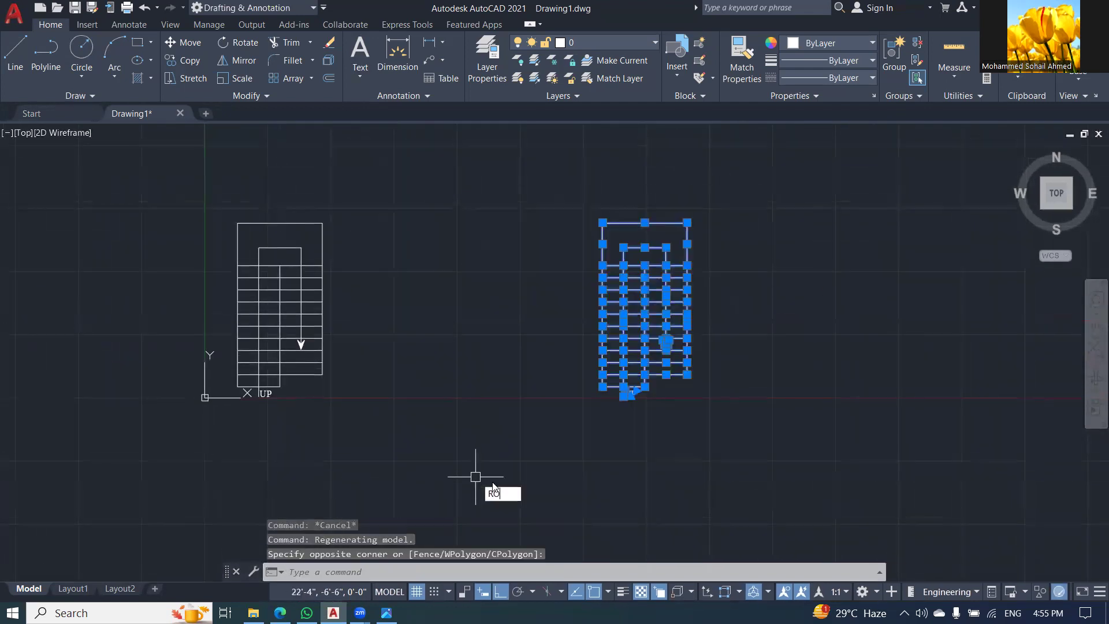
{"action": "type", "text": "RO"}
{"action": "key", "text": "Return"}
{"action": "left_click", "coordinate": [603, 223]}
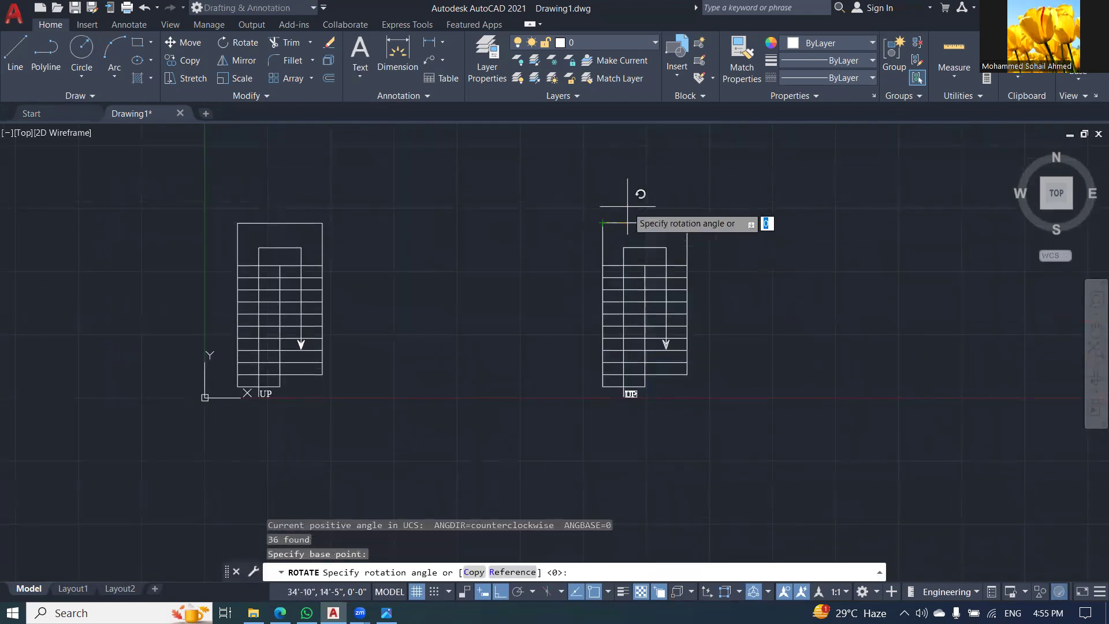
{"action": "left_click", "coordinate": [612, 167]}
{"action": "middle_click_drag", "start_coordinate": [543, 312], "coordinate": [514, 346]}
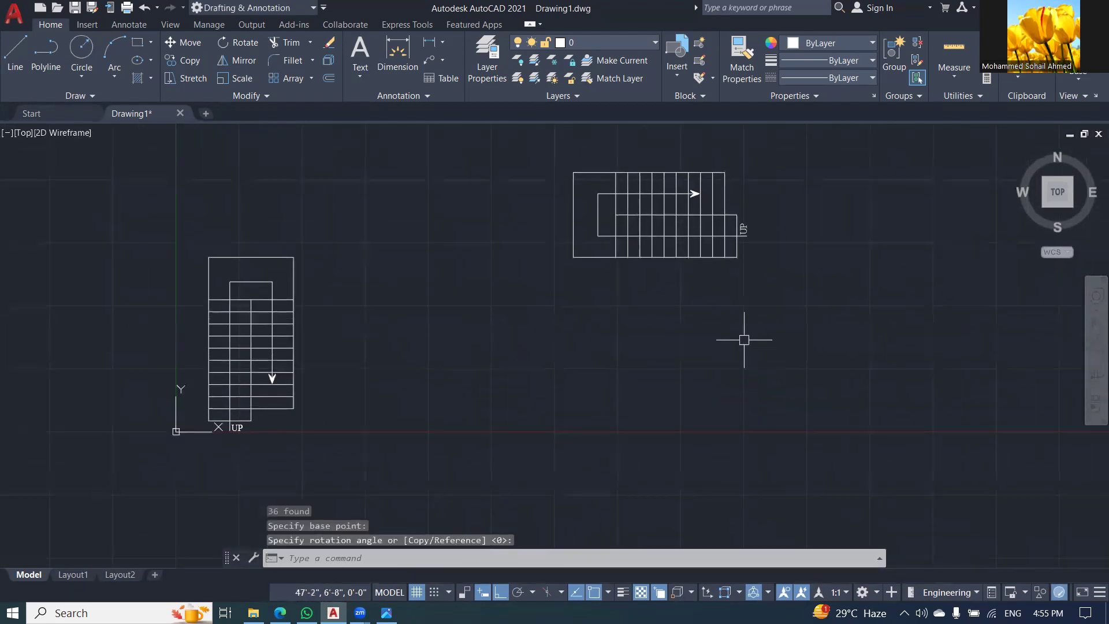
Move the rotated stair plan straight up to free space below it
{"action": "middle_click_drag", "start_coordinate": [744, 339], "coordinate": [733, 391]}
{"action": "left_click", "coordinate": [757, 395]}
{"action": "left_click", "coordinate": [422, 206]}
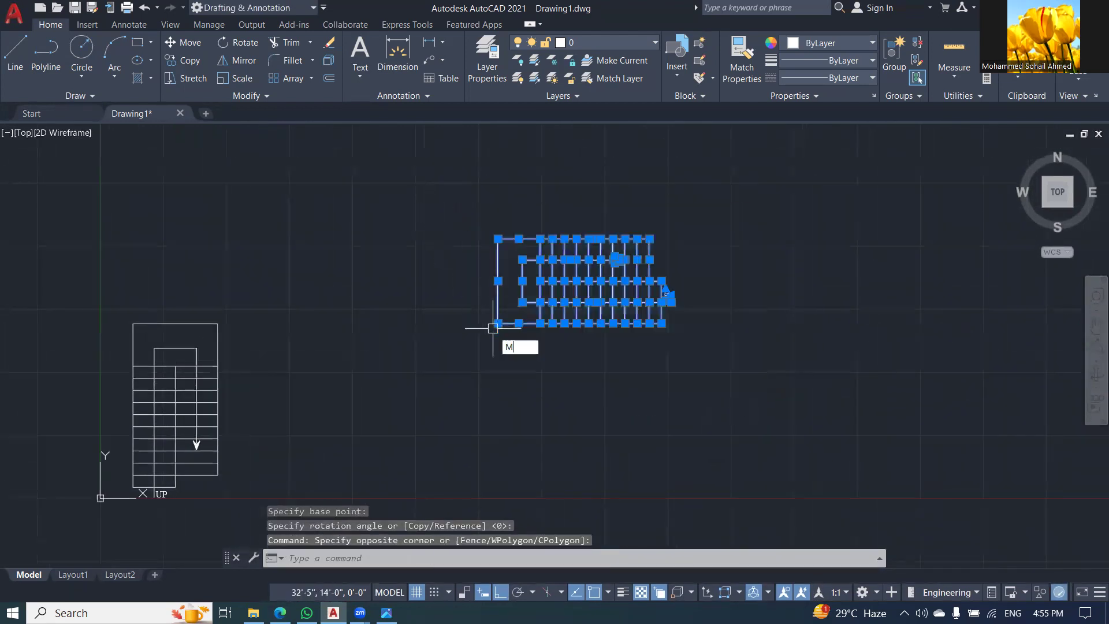
{"action": "type", "text": "M"}
{"action": "key", "text": "Return"}
{"action": "left_click", "coordinate": [505, 431]}
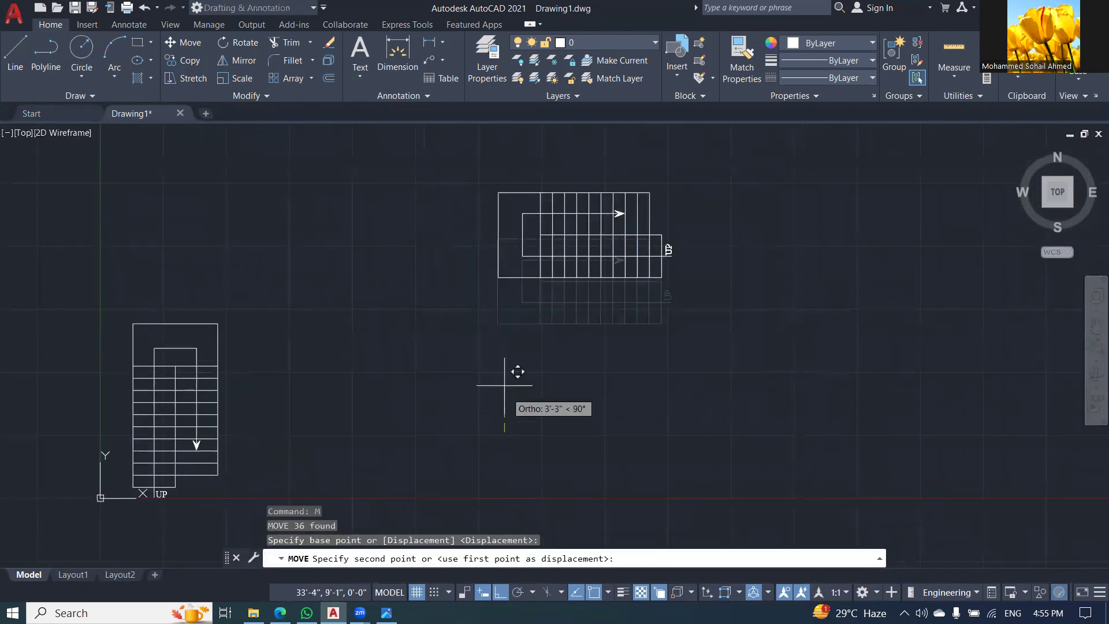
{"action": "left_click", "coordinate": [489, 321]}
Move the rotated stair plan horizontally left, closer to the original plan
{"action": "left_click", "coordinate": [815, 293]}
{"action": "left_click", "coordinate": [428, 123]}
{"action": "type", "text": "M"}
{"action": "key", "text": "Return"}
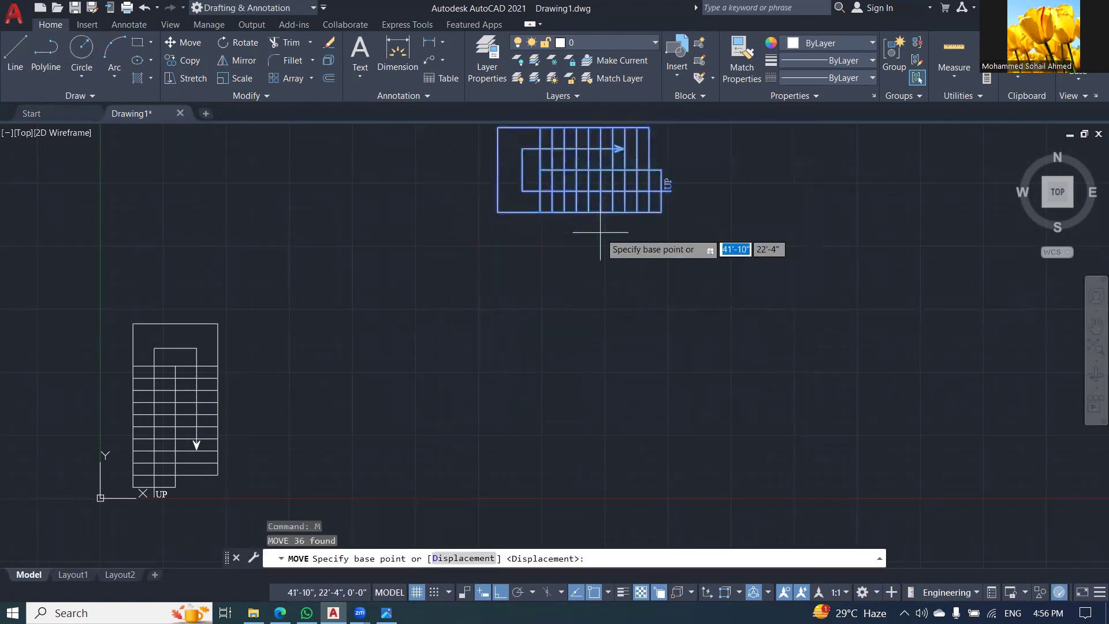
{"action": "left_click", "coordinate": [598, 269]}
{"action": "key", "text": "Escape"}
{"action": "key", "text": "Escape"}
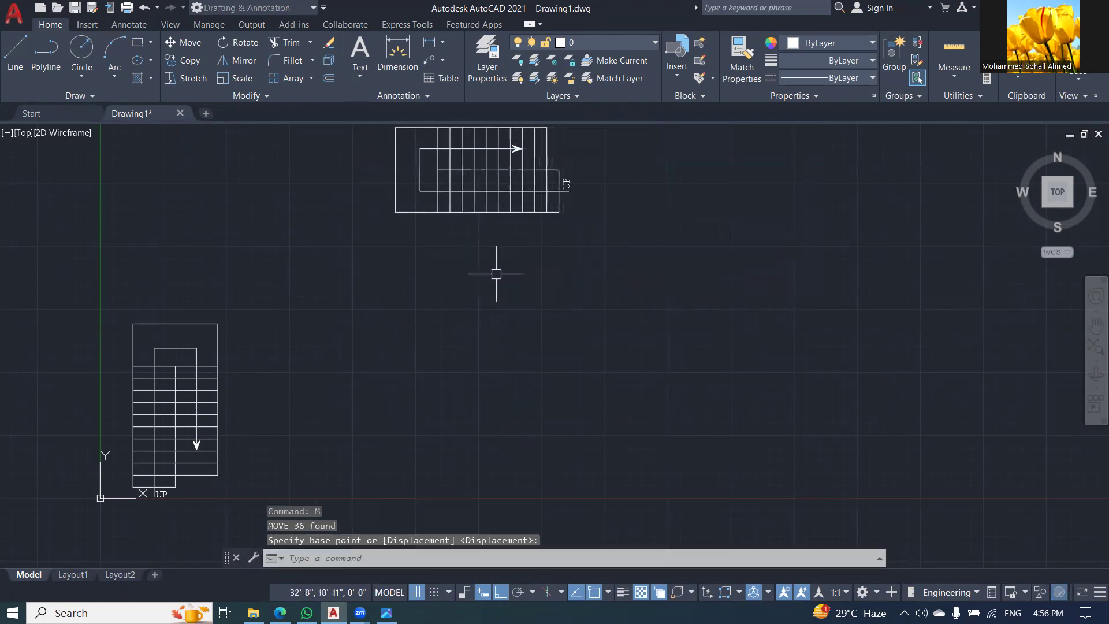
Project vertical construction lines down from the rotated stair plan's landing edge, each tread line and the flight's end
{"action": "type", "text": "X"}
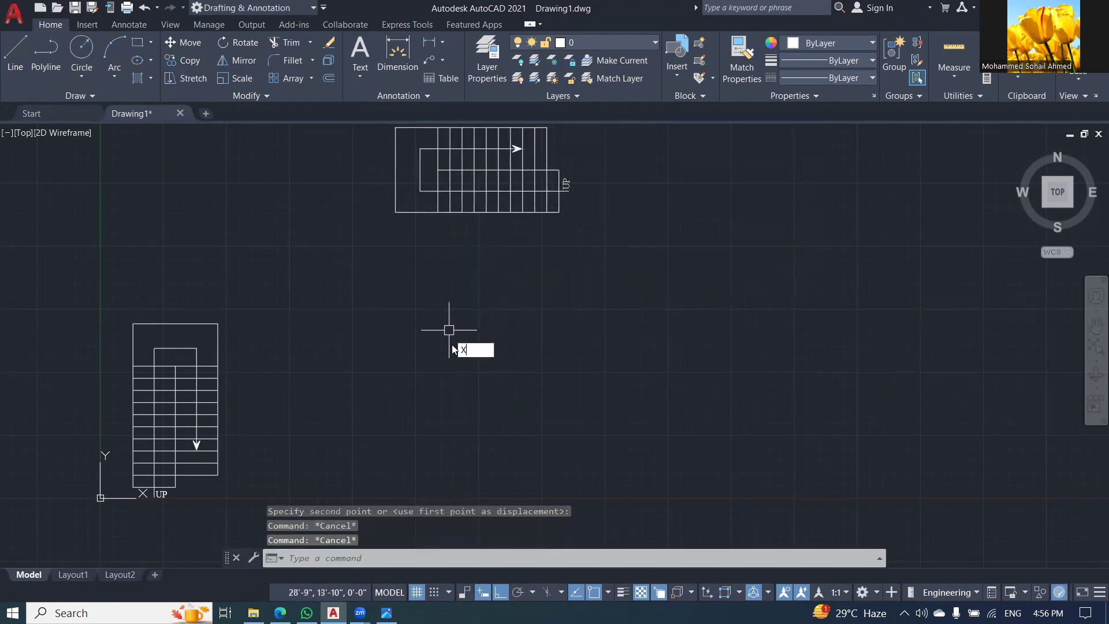
{"action": "type", "text": "L"}
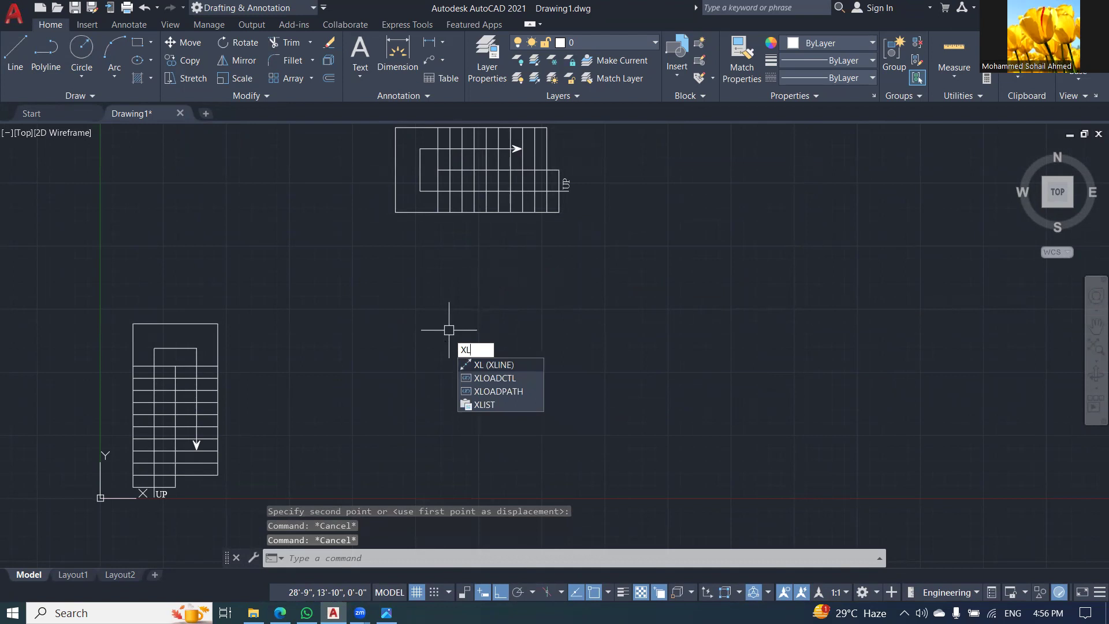
{"action": "key", "text": "Return"}
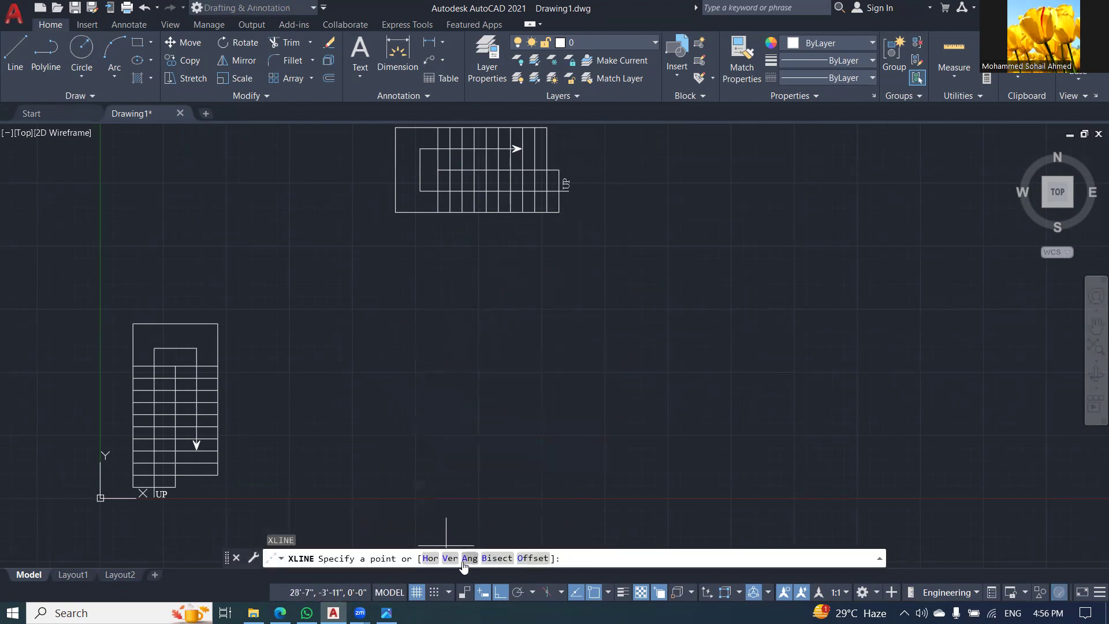
{"action": "scroll", "coordinate": [399, 216], "scroll_direction": "up", "scroll_amount": 4}
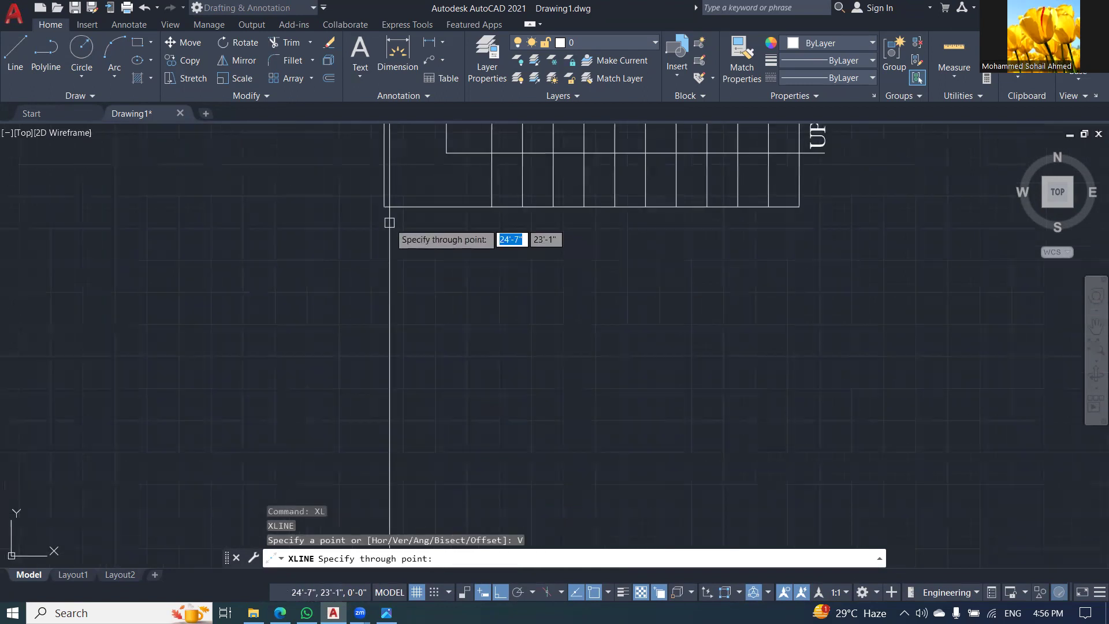
{"action": "left_click", "coordinate": [384, 206]}
{"action": "left_click", "coordinate": [492, 206]}
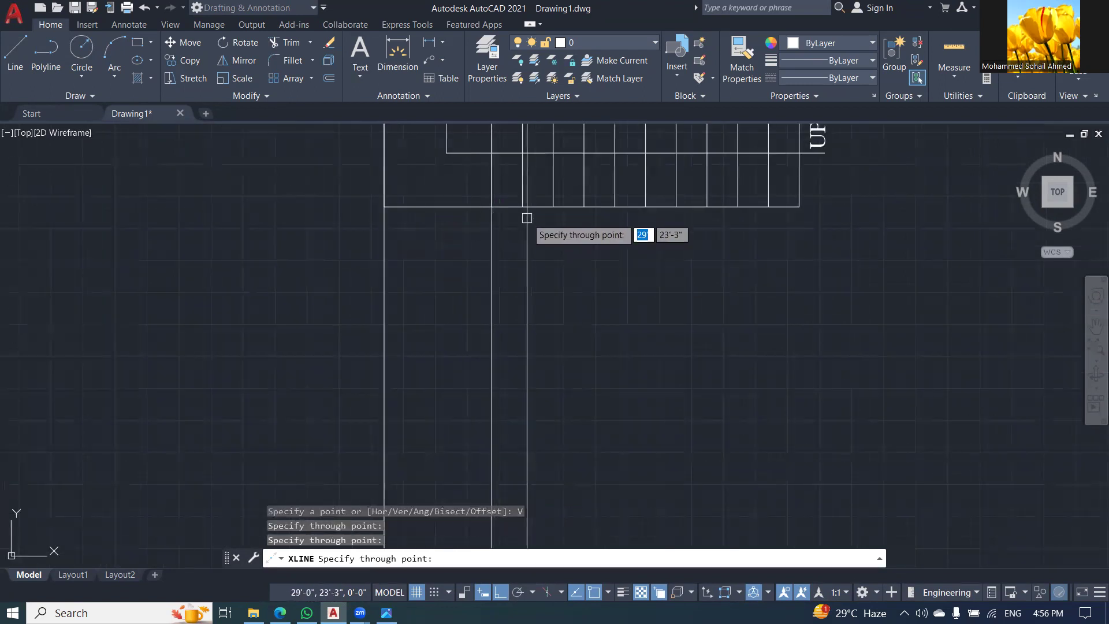
{"action": "left_click", "coordinate": [522, 207]}
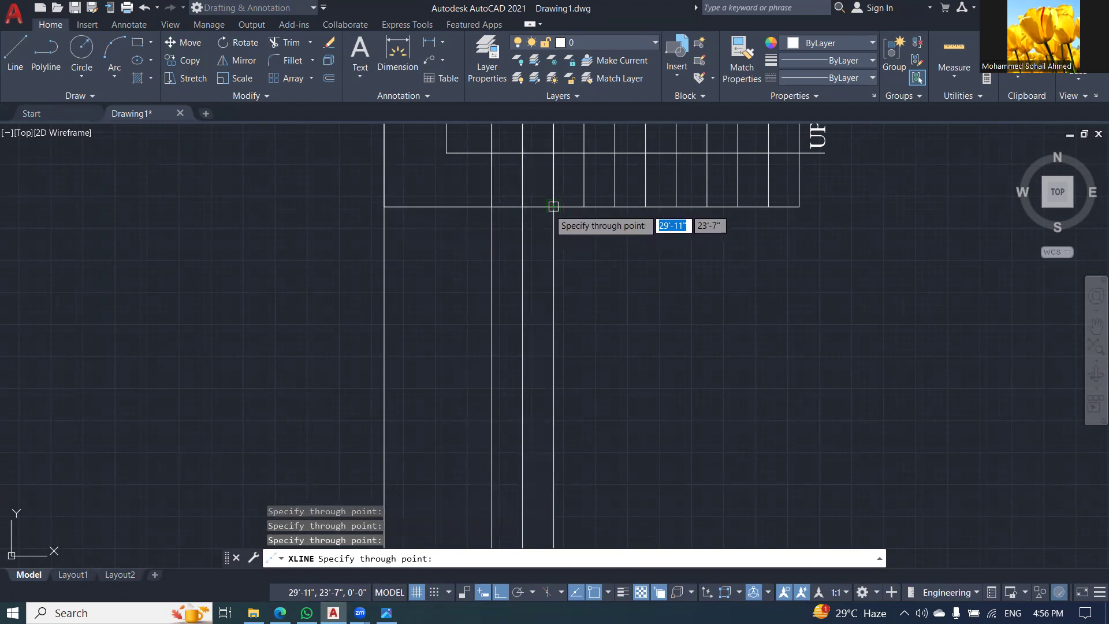
{"action": "left_click", "coordinate": [553, 206]}
{"action": "left_click", "coordinate": [584, 206]}
{"action": "left_click", "coordinate": [614, 206]}
{"action": "left_click", "coordinate": [645, 207]}
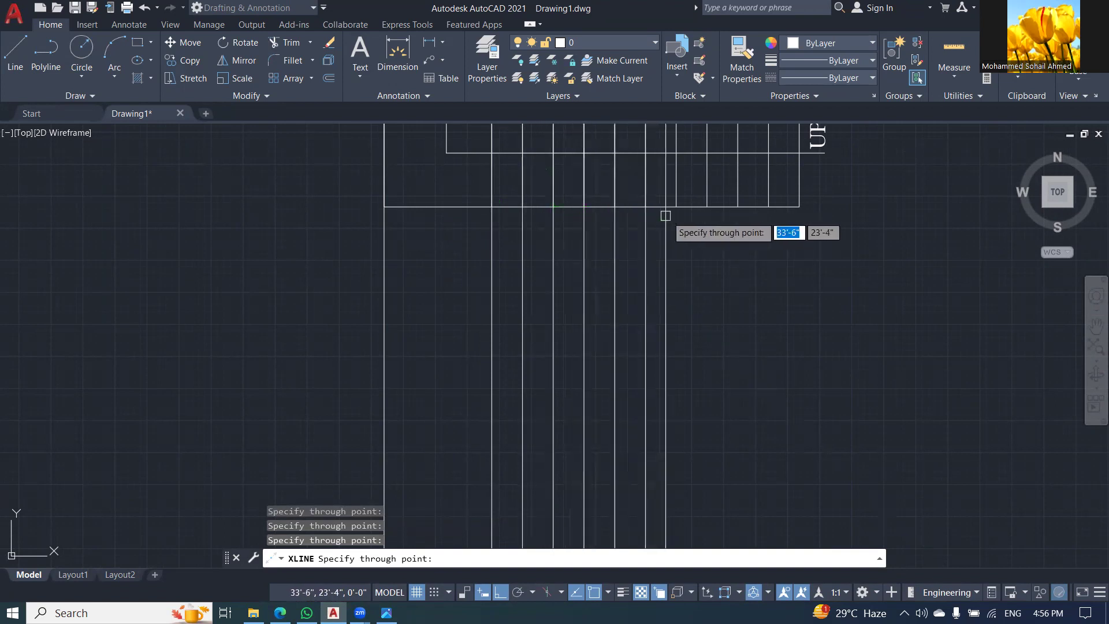
{"action": "left_click", "coordinate": [676, 206]}
{"action": "left_click", "coordinate": [707, 206]}
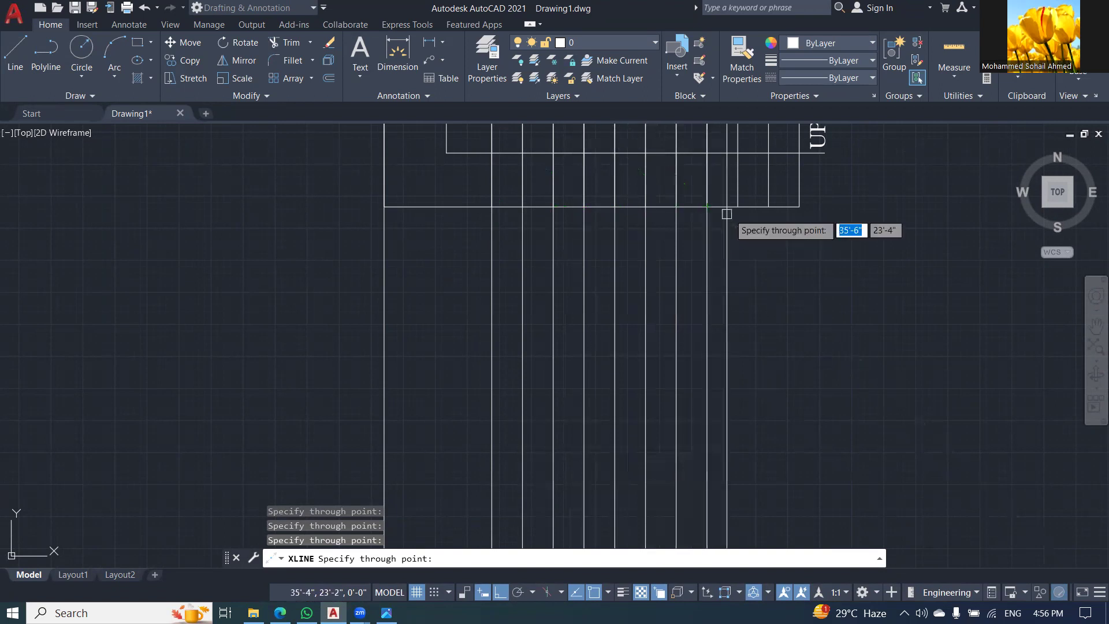
{"action": "left_click", "coordinate": [738, 206]}
{"action": "left_click", "coordinate": [768, 206]}
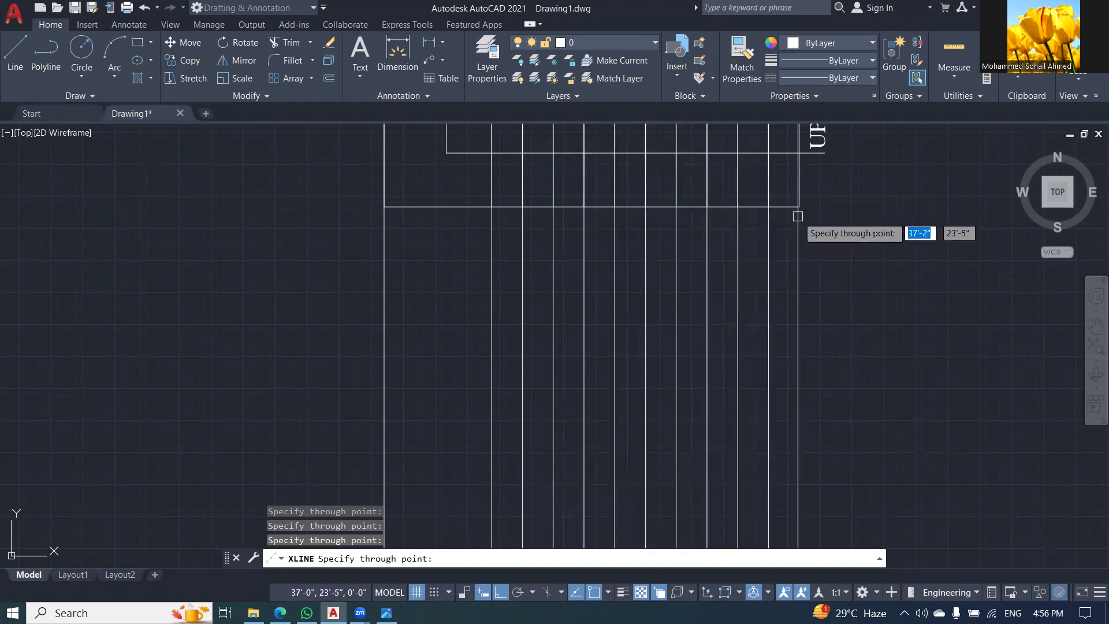
{"action": "left_click", "coordinate": [798, 207]}
{"action": "scroll", "coordinate": [678, 174], "scroll_direction": "down", "scroll_amount": 4}
{"action": "key", "text": "Escape"}
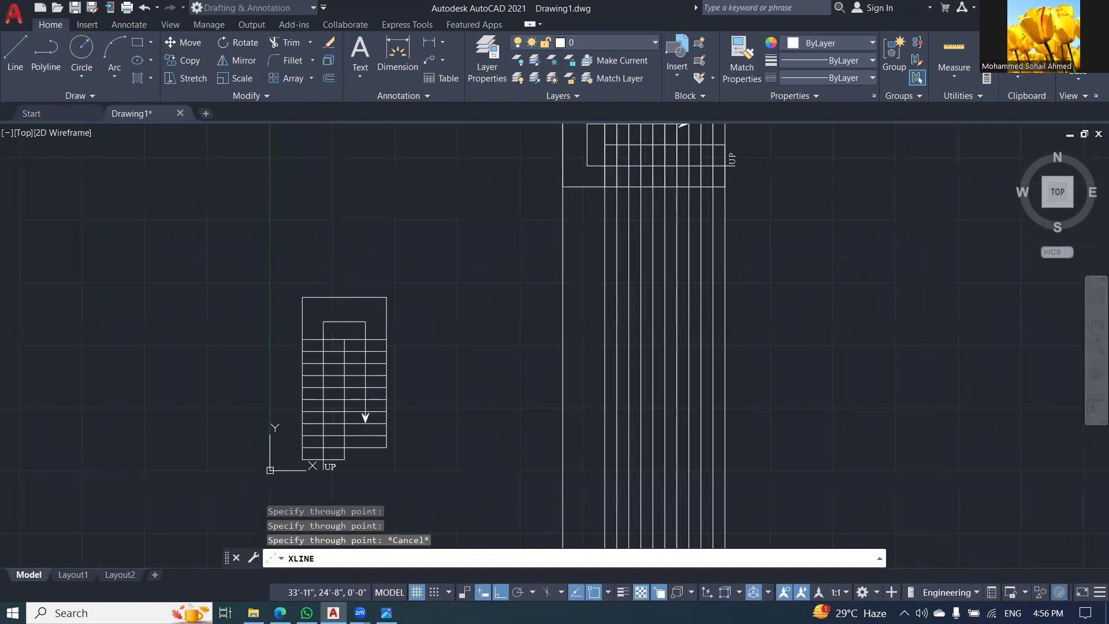
{"action": "key", "text": "Escape"}
{"action": "key", "text": "Escape"}
{"action": "key", "text": "Escape"}
Add a horizontal construction line across the vertical ones, in the free space below the rotated plan, as the ground line
{"action": "type", "text": "XL"}
{"action": "key", "text": "Return"}
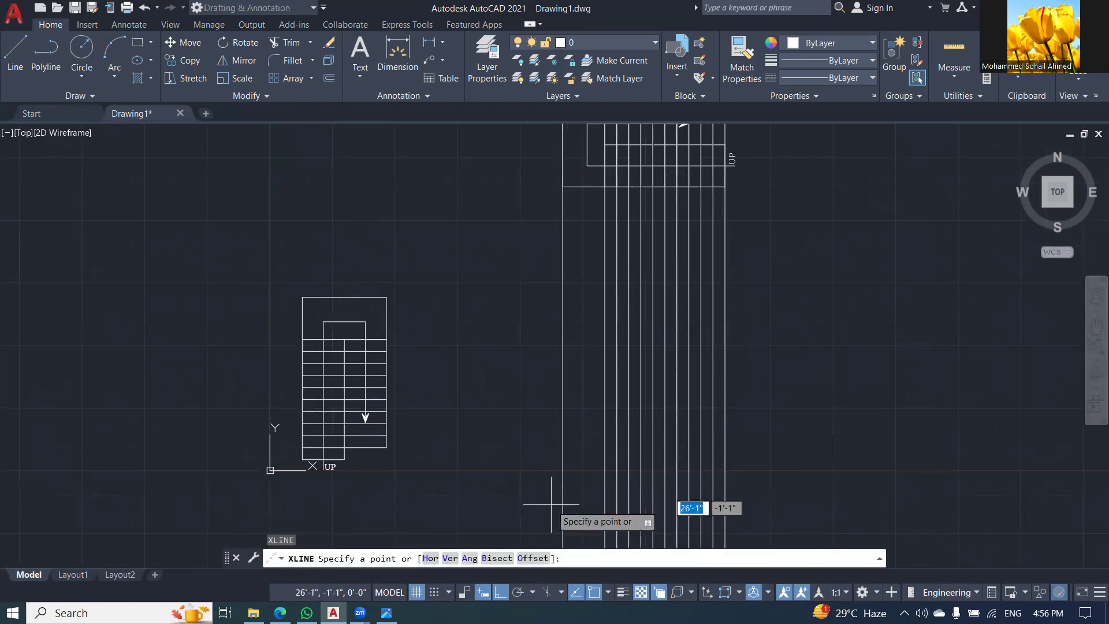
{"action": "type", "text": "H"}
{"action": "key", "text": "Return"}
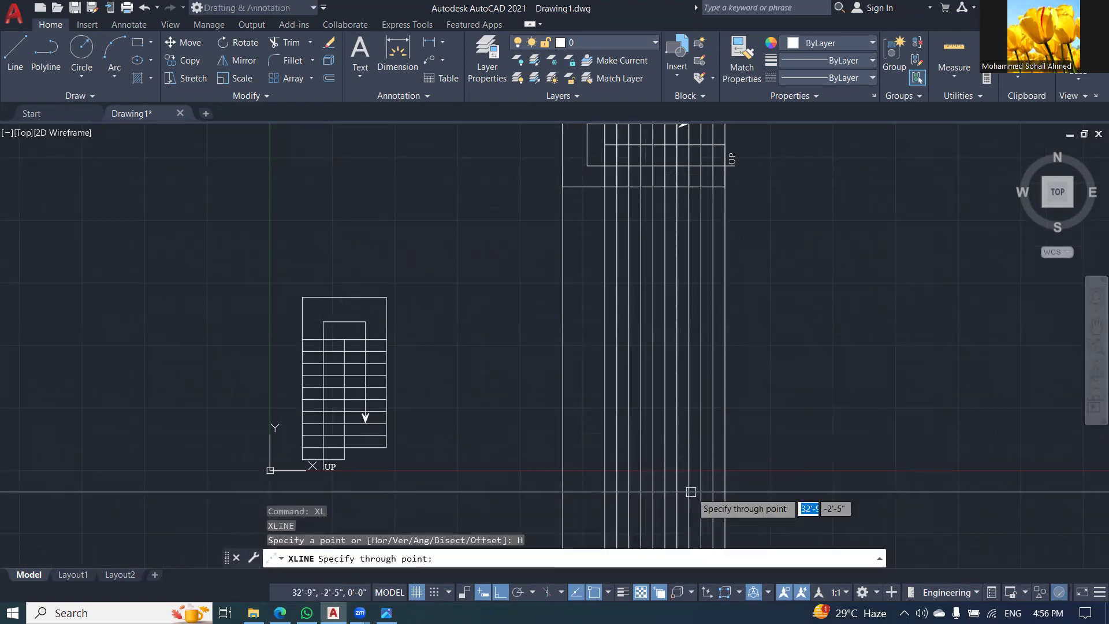
{"action": "left_click", "coordinate": [796, 450]}
{"action": "key", "text": "Escape"}
{"action": "key", "text": "Escape"}
Draw the first step from the ground line at the rightmost vertical construction line: a 6" riser upward and a 1' tread to the left
{"action": "scroll", "coordinate": [782, 453], "scroll_direction": "up", "scroll_amount": 4}
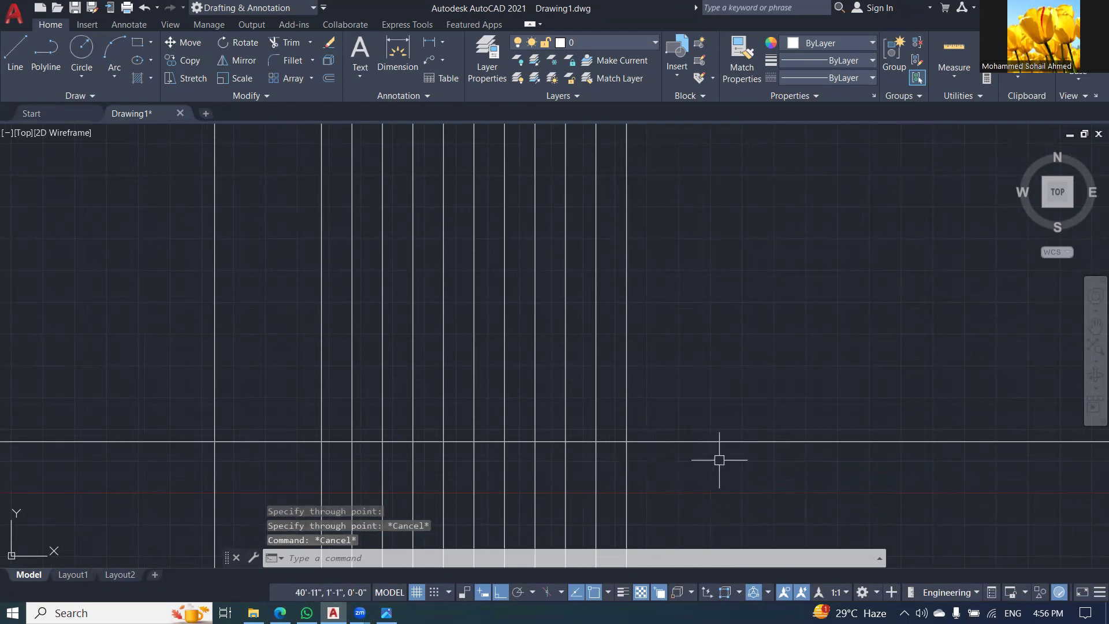
{"action": "type", "text": "l"}
{"action": "key", "text": "Return"}
{"action": "left_click", "coordinate": [626, 441]}
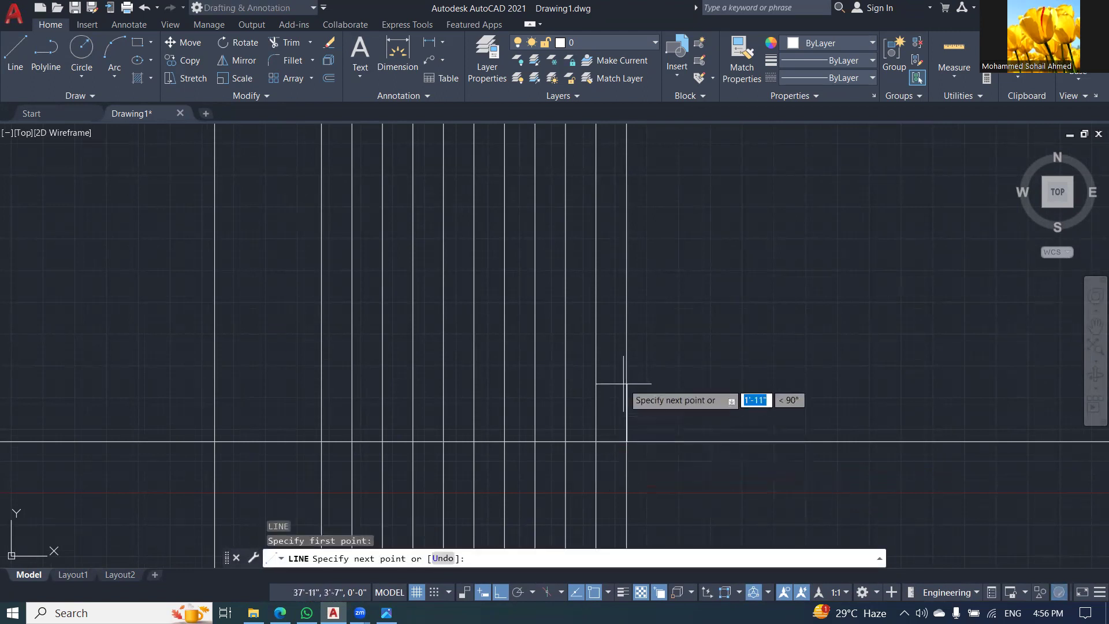
{"action": "scroll", "coordinate": [626, 369], "scroll_direction": "up", "scroll_amount": 2}
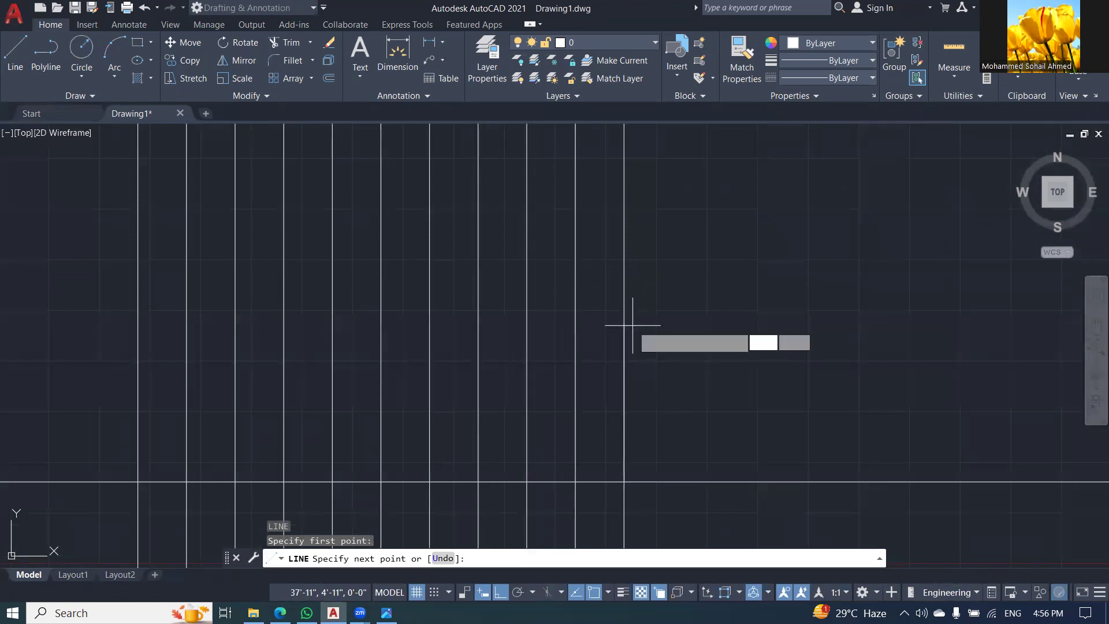
{"action": "type", "text": "6"}
{"action": "key", "text": "Return"}
{"action": "scroll", "coordinate": [571, 471], "scroll_direction": "up", "scroll_amount": 3}
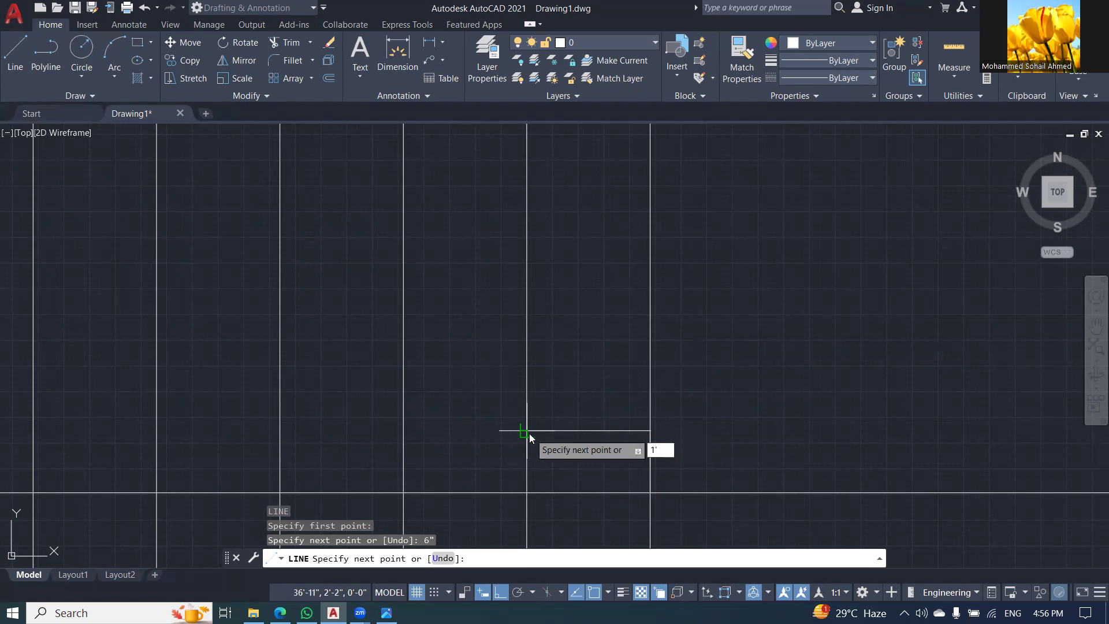
{"action": "key", "text": "Return"}
{"action": "key", "text": "Escape"}
Select the first riser and tread and start copying them with the riser's foot as base point
{"action": "left_click", "coordinate": [492, 396]}
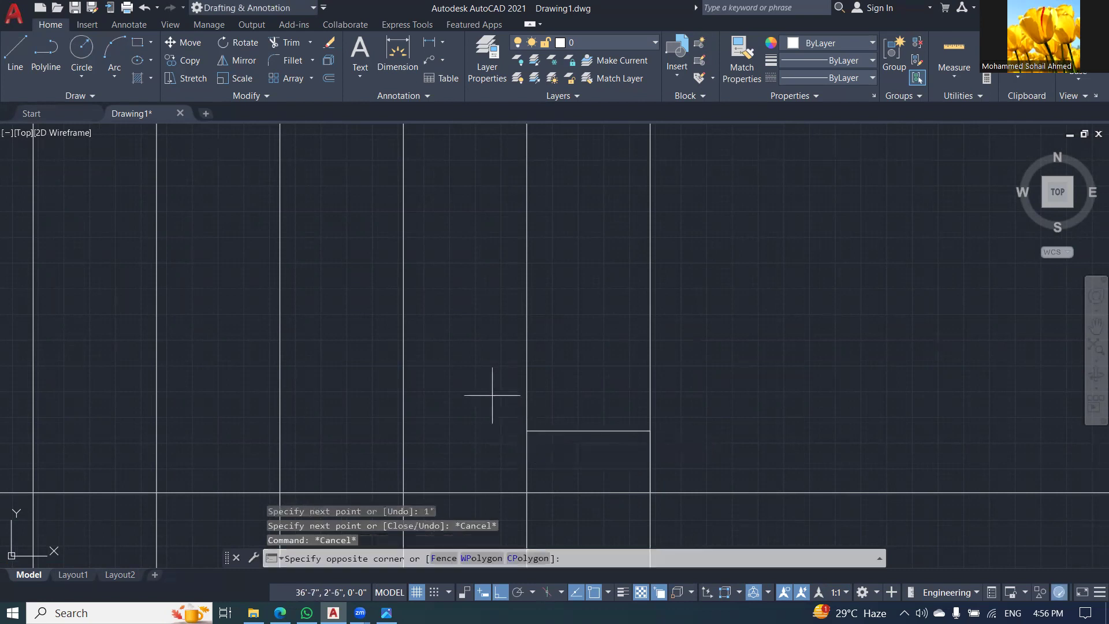
{"action": "left_click", "coordinate": [809, 527]}
{"action": "type", "text": "co"}
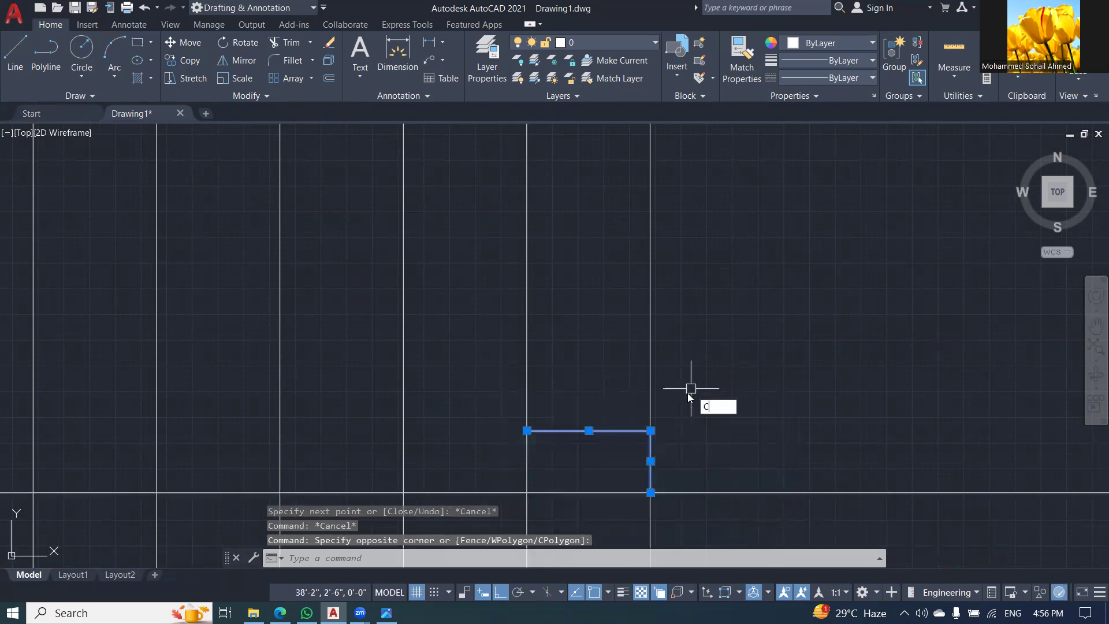
{"action": "key", "text": "Return"}
{"action": "left_click", "coordinate": [651, 491]}
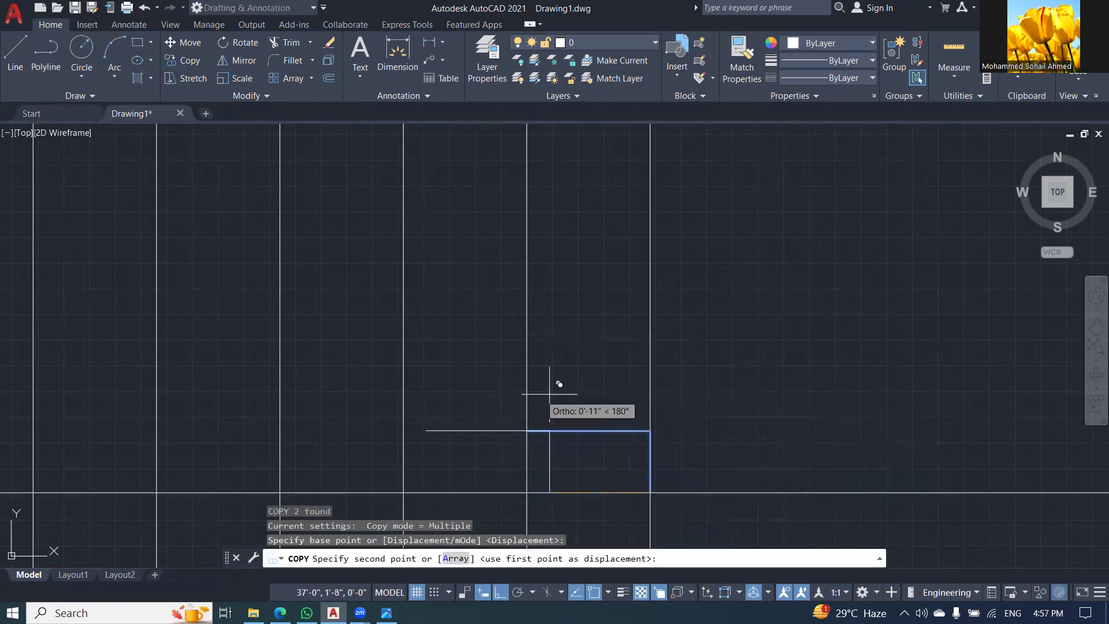
Try placing copies of the step one by one up the flight, and undo all of them
{"action": "left_click", "coordinate": [527, 430]}
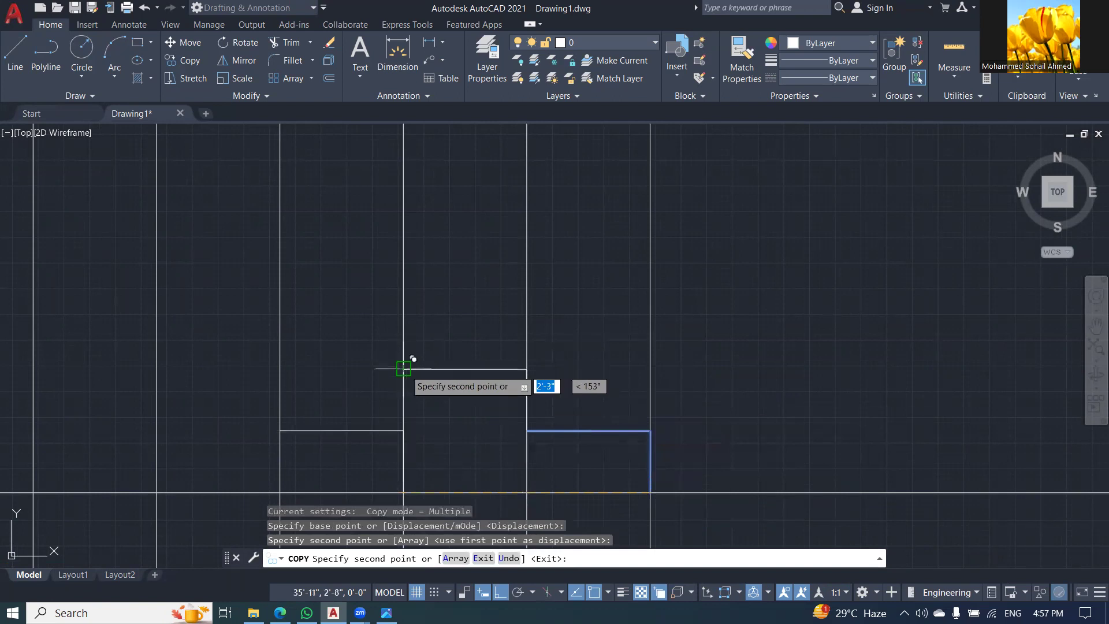
{"action": "left_click", "coordinate": [280, 307]}
{"action": "scroll", "coordinate": [693, 375], "scroll_direction": "down", "scroll_amount": 3}
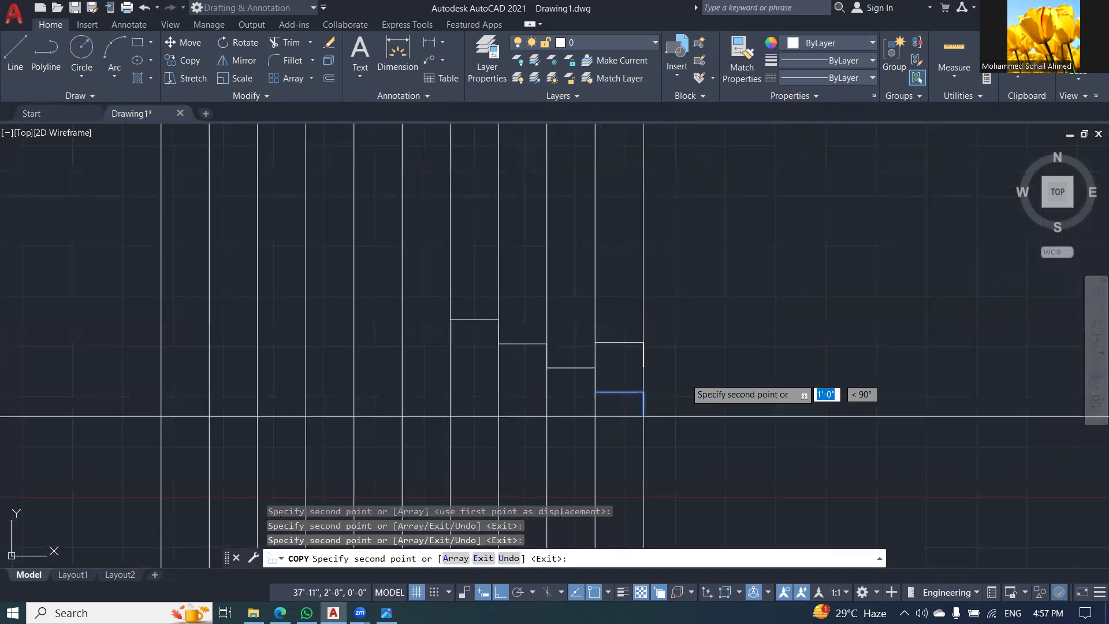
{"action": "scroll", "coordinate": [578, 347], "scroll_direction": "up", "scroll_amount": 2}
{"action": "left_click", "coordinate": [484, 332]}
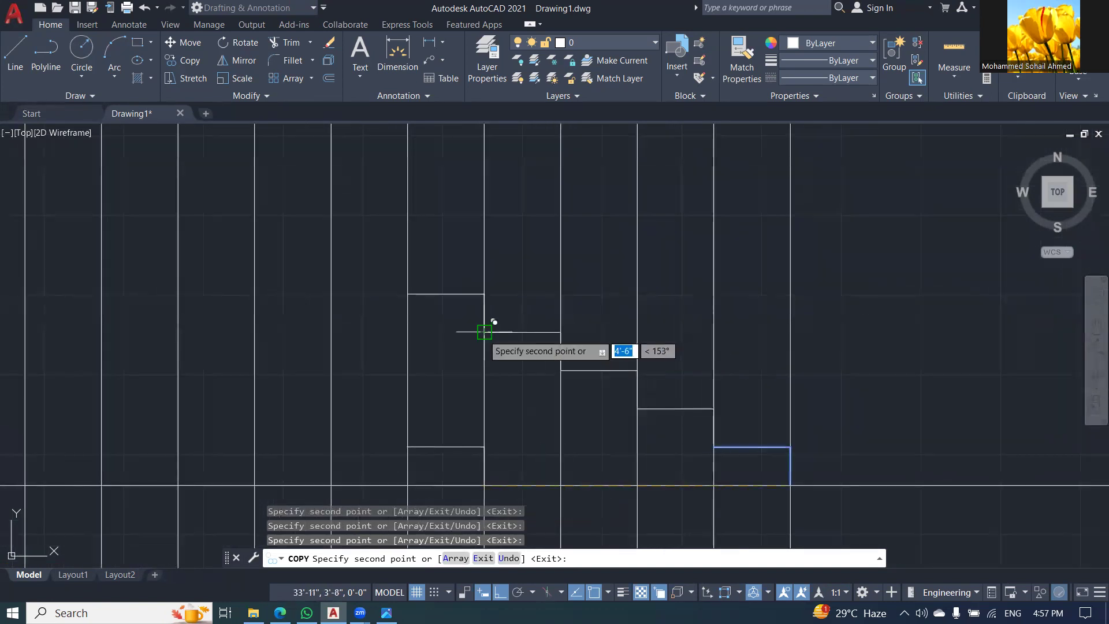
{"action": "left_click", "coordinate": [408, 294]}
{"action": "scroll", "coordinate": [613, 413], "scroll_direction": "down", "scroll_amount": 2}
{"action": "key", "text": "ctrl+z"}
{"action": "key", "text": "ctrl+z"}
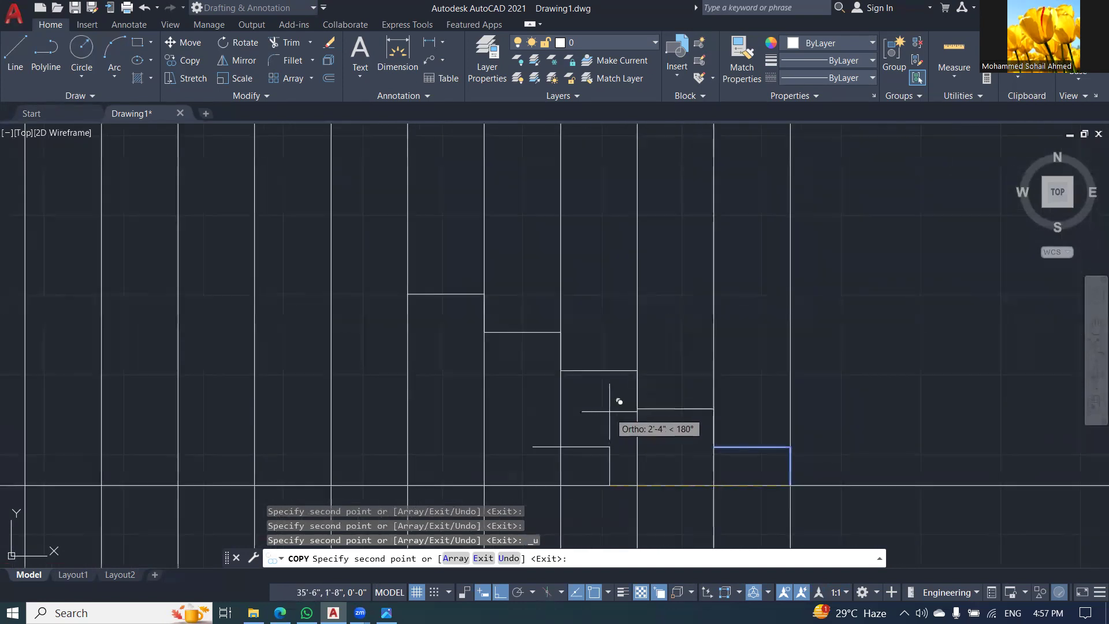
{"action": "key", "text": "ctrl+z"}
Array the copied riser and tread as 10 items, with the second point at the first tread's far end
{"action": "scroll", "coordinate": [661, 381], "scroll_direction": "down", "scroll_amount": 4}
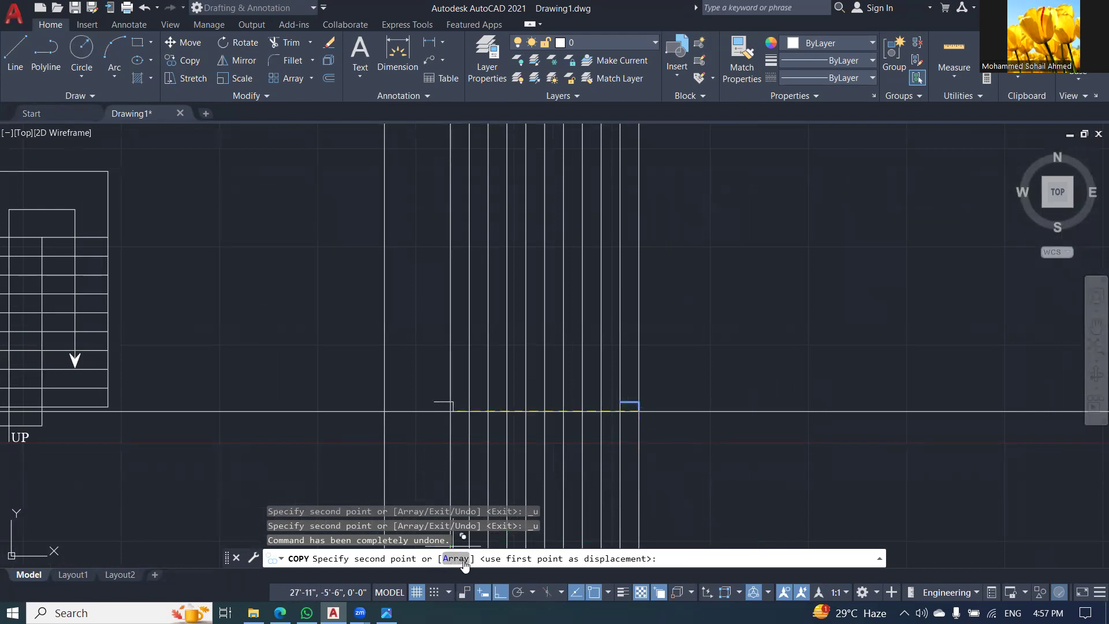
{"action": "left_click", "coordinate": [456, 559]}
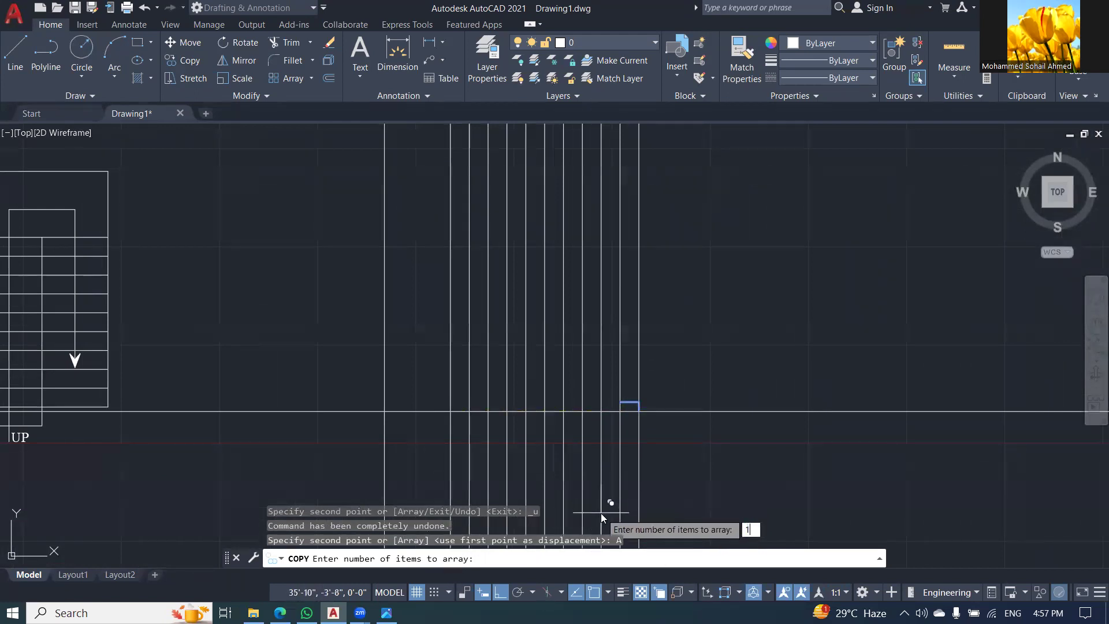
{"action": "type", "text": "10"}
{"action": "key", "text": "Return"}
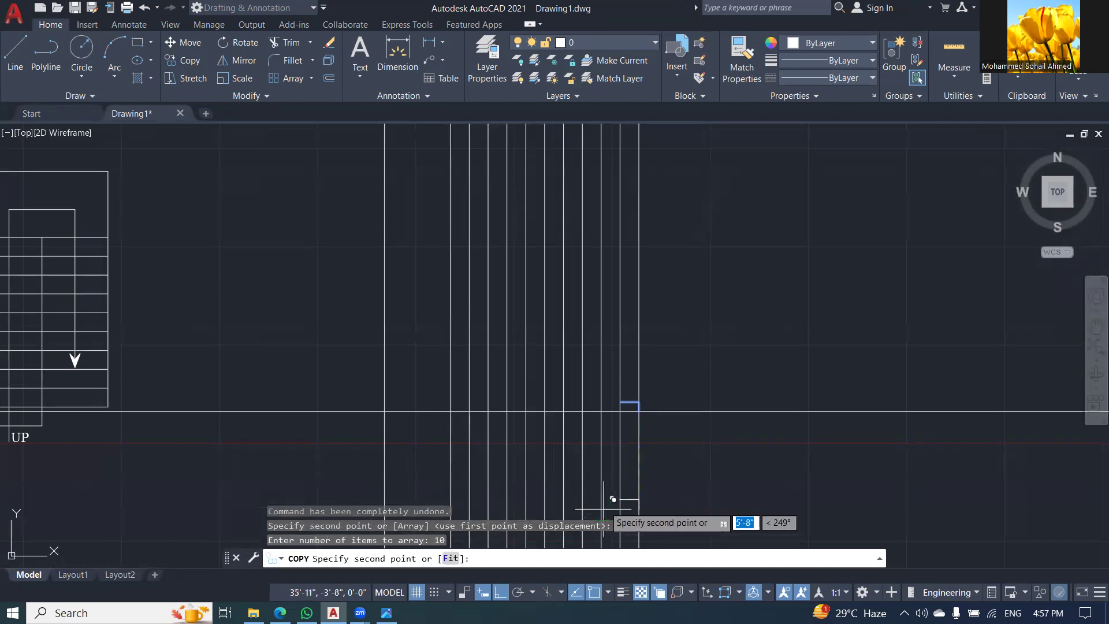
{"action": "scroll", "coordinate": [614, 383], "scroll_direction": "up", "scroll_amount": 5}
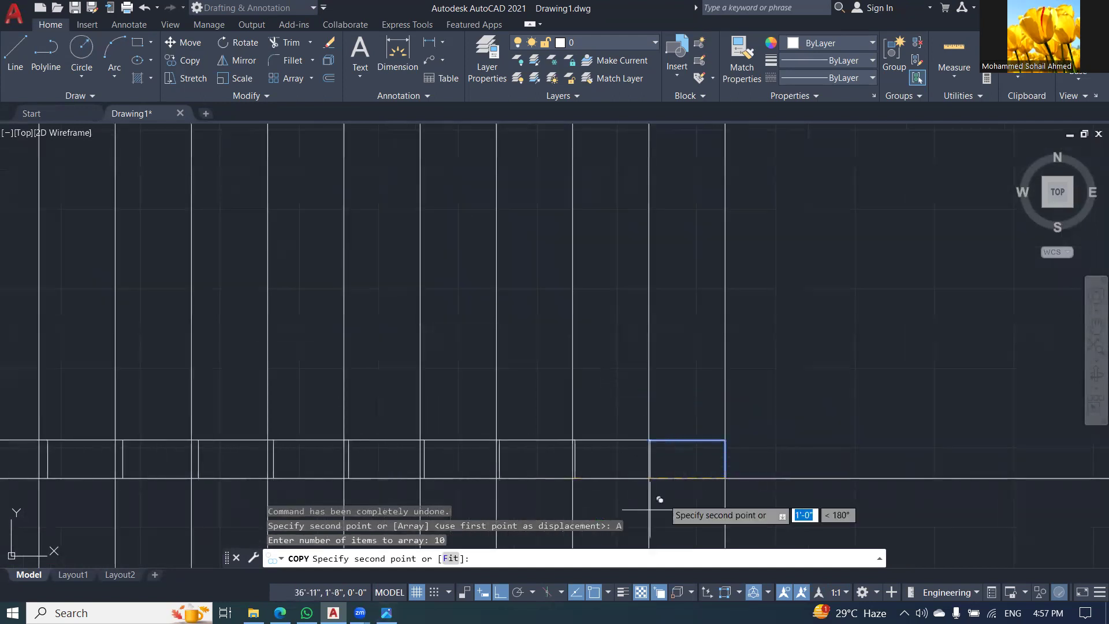
{"action": "left_click", "coordinate": [649, 440]}
{"action": "scroll", "coordinate": [817, 469], "scroll_direction": "down", "scroll_amount": 2}
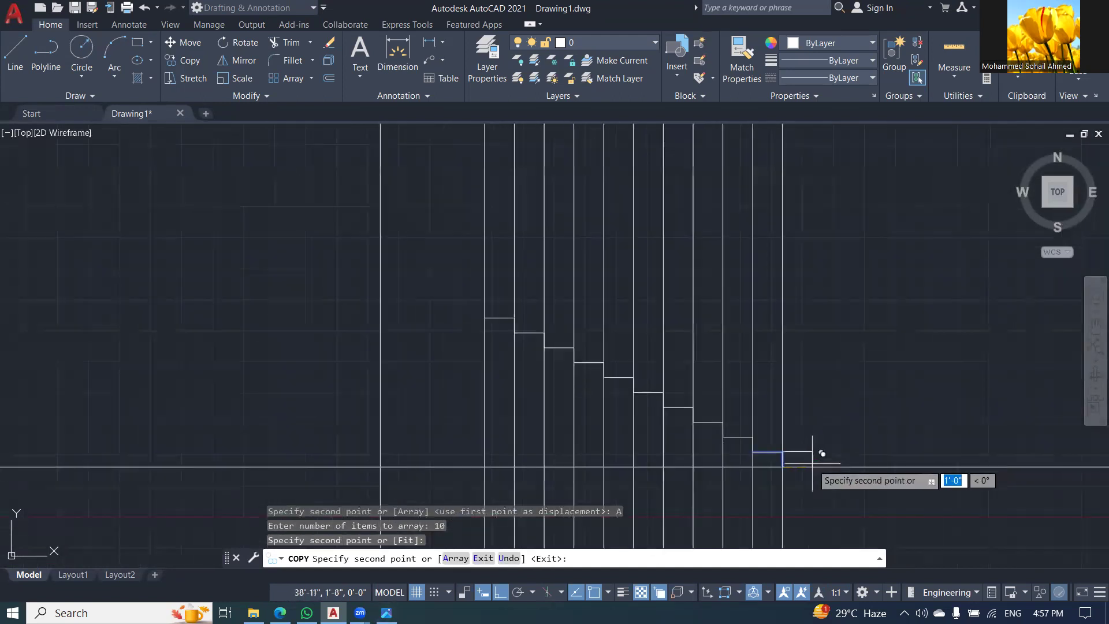
Place one more copy of the riser and tread at the upper end of the arrayed flight and finish copying
{"action": "scroll", "coordinate": [485, 332], "scroll_direction": "up", "scroll_amount": 2}
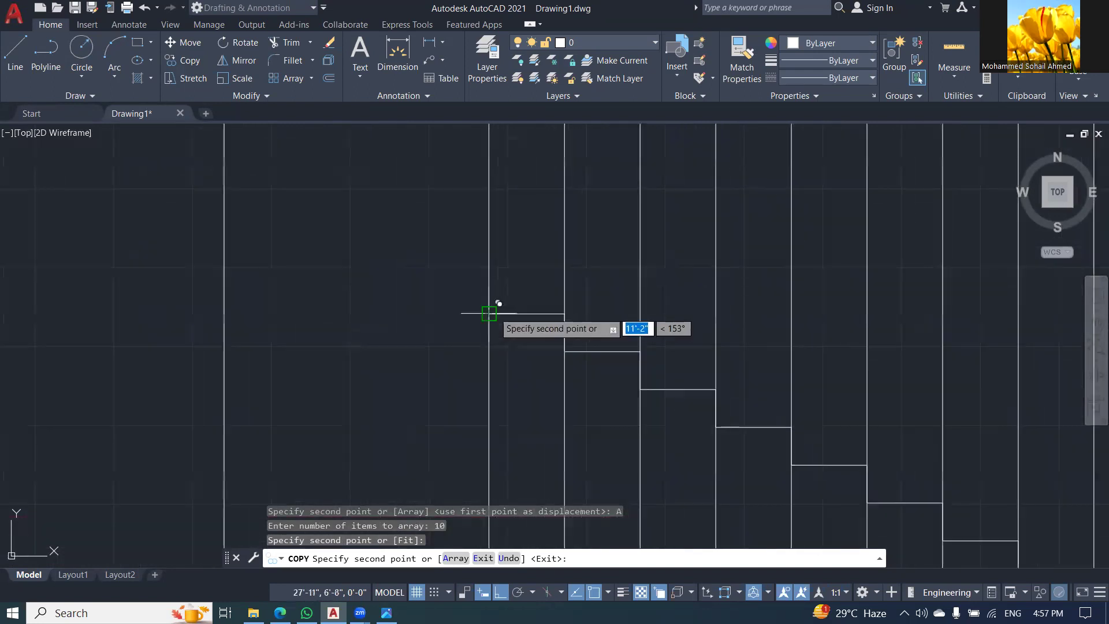
{"action": "key", "text": "Escape"}
{"action": "key", "text": "Escape"}
{"action": "key", "text": "Escape"}
Extend the topmost tread to the leftmost vertical construction line to form the landing
{"action": "scroll", "coordinate": [487, 354], "scroll_direction": "down", "scroll_amount": 4}
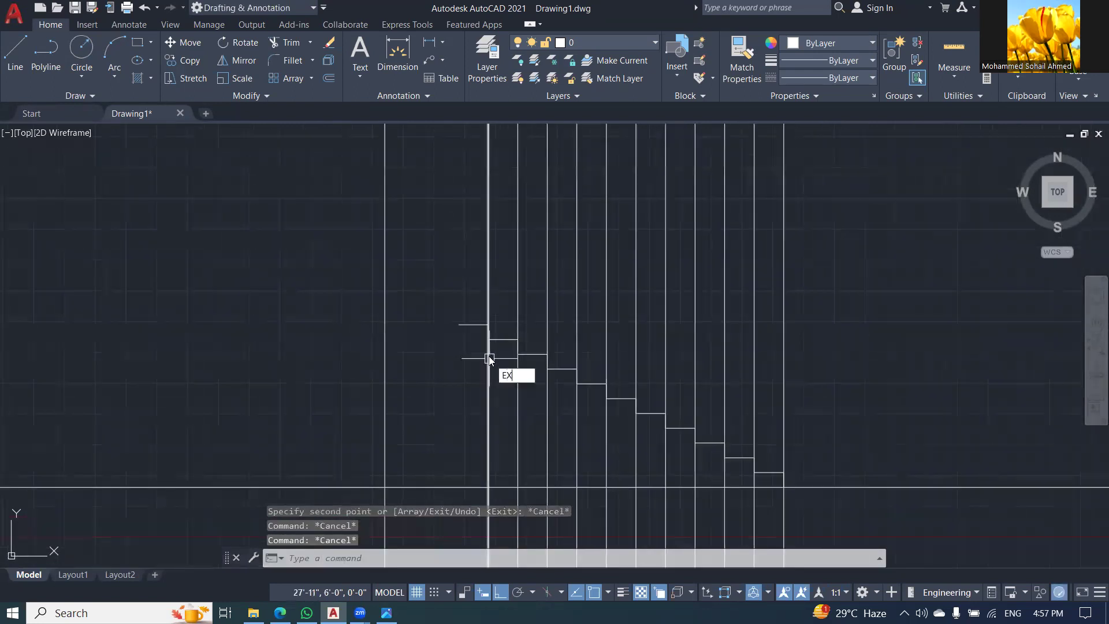
{"action": "key", "text": "Return"}
{"action": "left_click", "coordinate": [466, 324]}
{"action": "key", "text": "Escape"}
{"action": "key", "text": "Escape"}
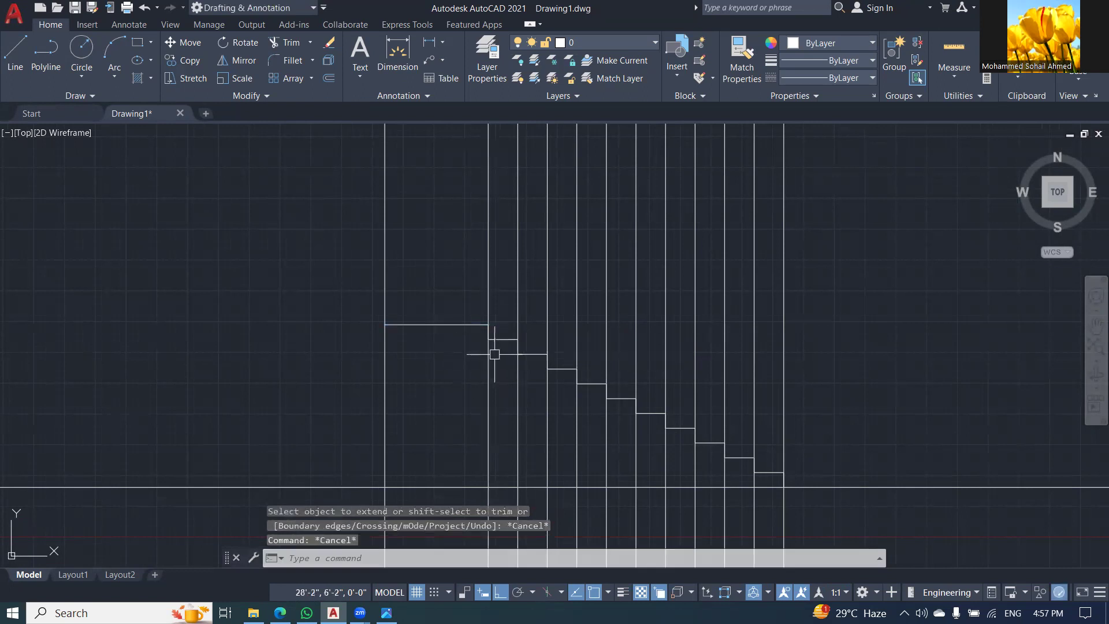
Draw the landing's underside from the tread below it to the leftmost construction line, and close it up to the landing's top edge
{"action": "type", "text": "L"}
{"action": "key", "text": "Return"}
{"action": "left_click", "coordinate": [489, 339]}
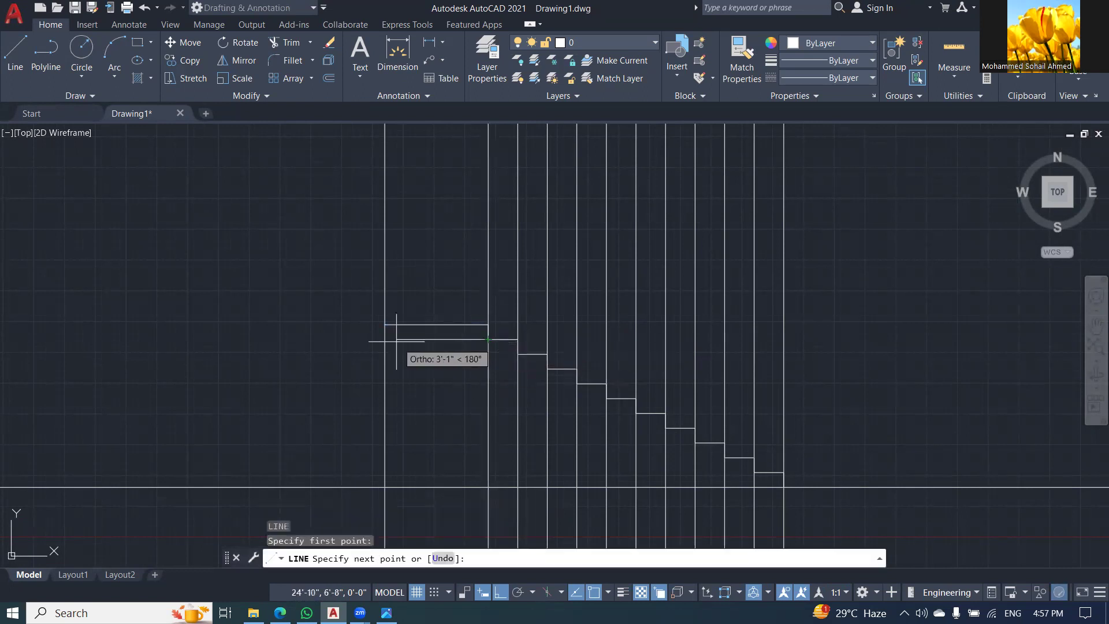
{"action": "scroll", "coordinate": [392, 323], "scroll_direction": "up", "scroll_amount": 2}
{"action": "left_click", "coordinate": [372, 330]}
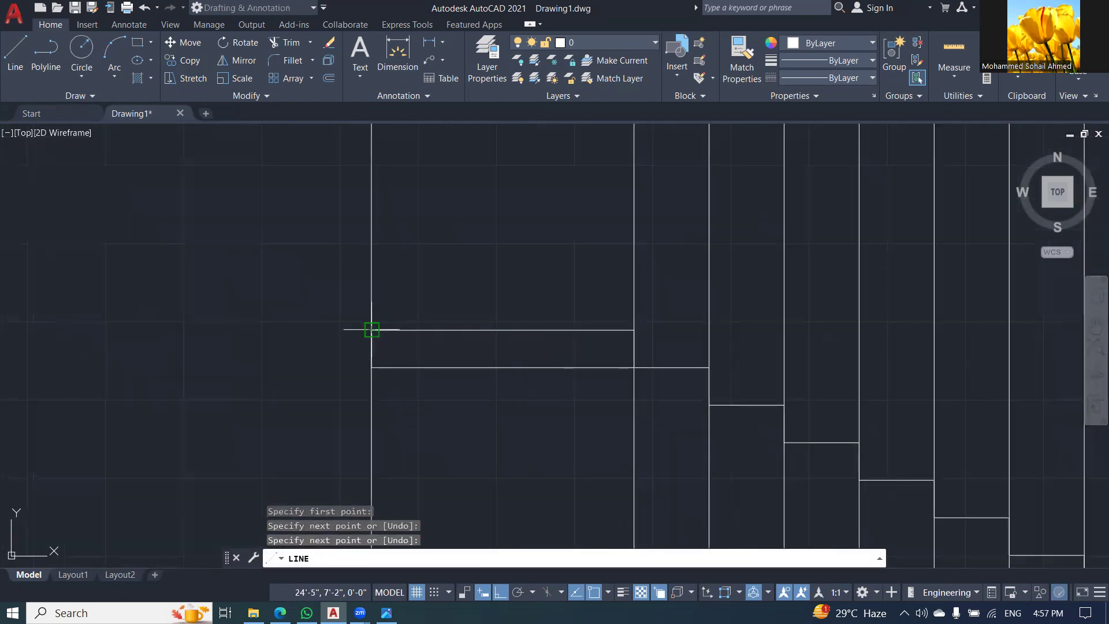
{"action": "key", "text": "Escape"}
{"action": "key", "text": "Escape"}
Draw the upper flight's first riser 6" up from the end of the landing's top edge, with a 1' tread
{"action": "scroll", "coordinate": [349, 385], "scroll_direction": "down", "scroll_amount": 4}
{"action": "scroll", "coordinate": [385, 375], "scroll_direction": "up", "scroll_amount": 4}
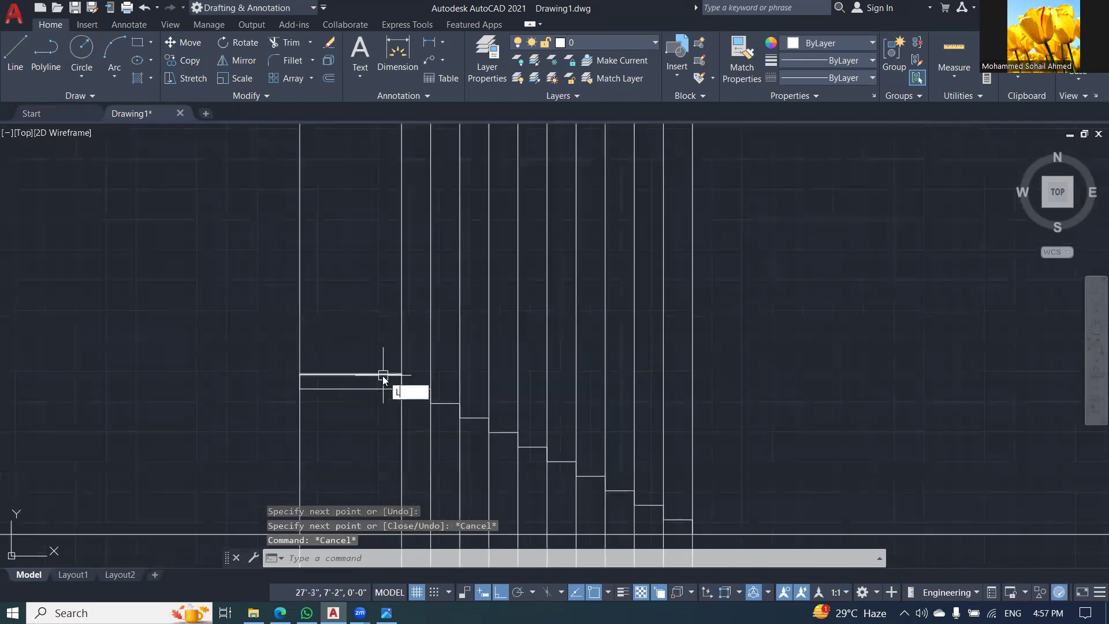
{"action": "key", "text": "Return"}
{"action": "scroll", "coordinate": [389, 371], "scroll_direction": "up", "scroll_amount": 4}
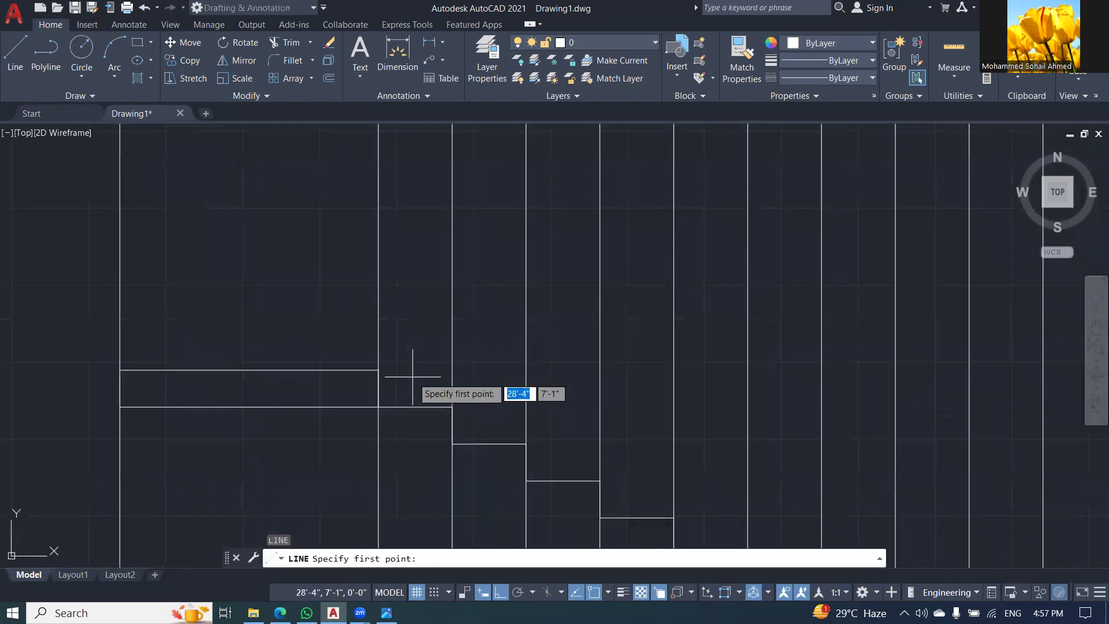
{"action": "left_click", "coordinate": [378, 370]}
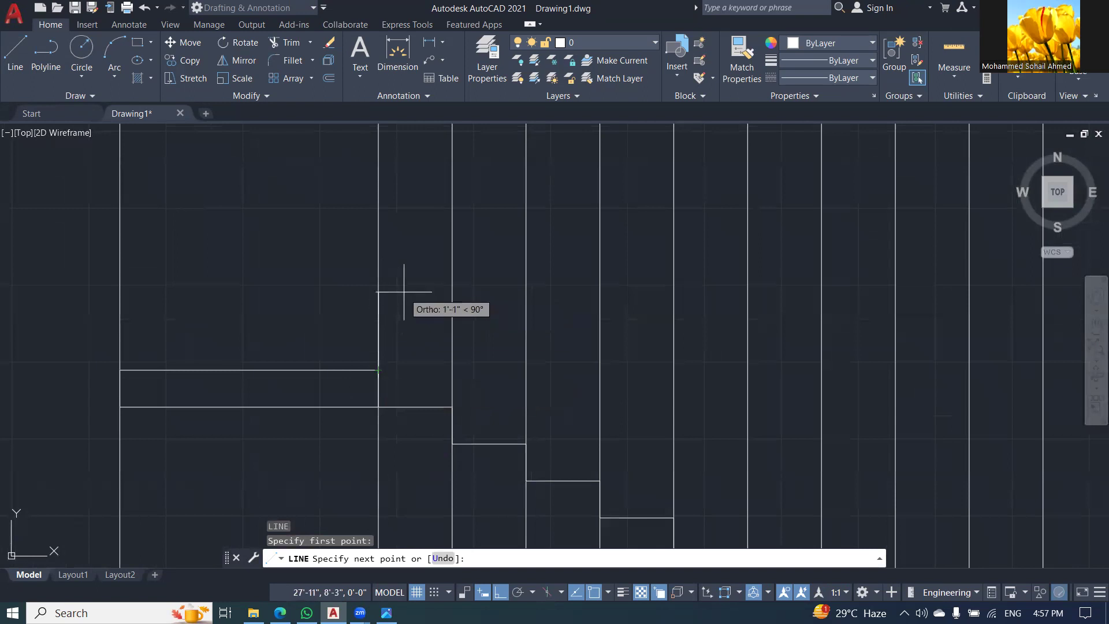
{"action": "key", "text": "Return"}
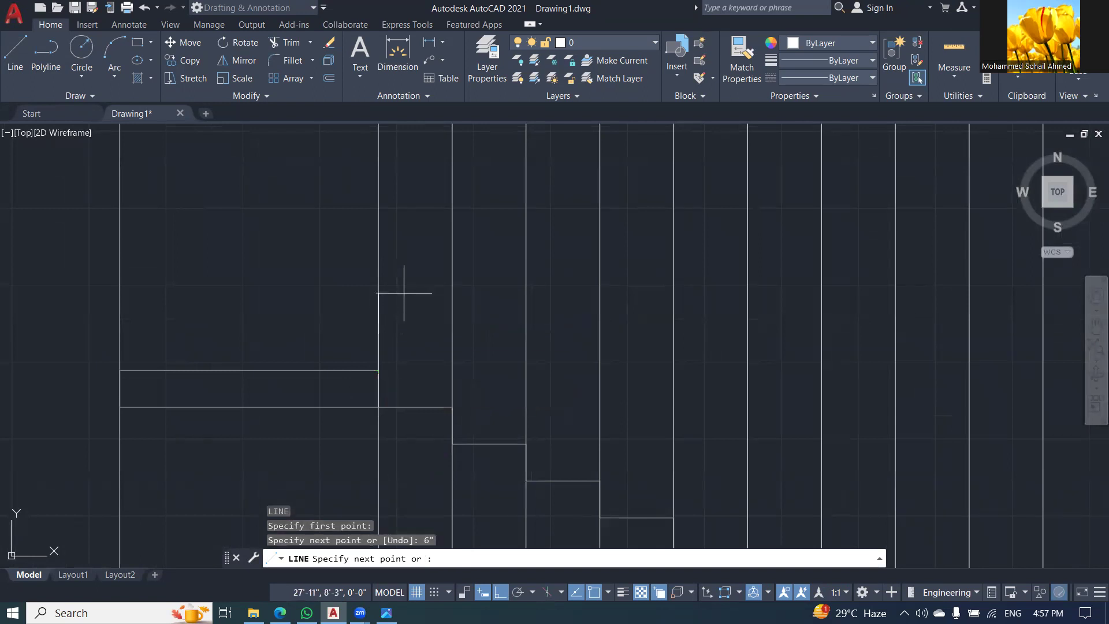
{"action": "type", "text": "1"}
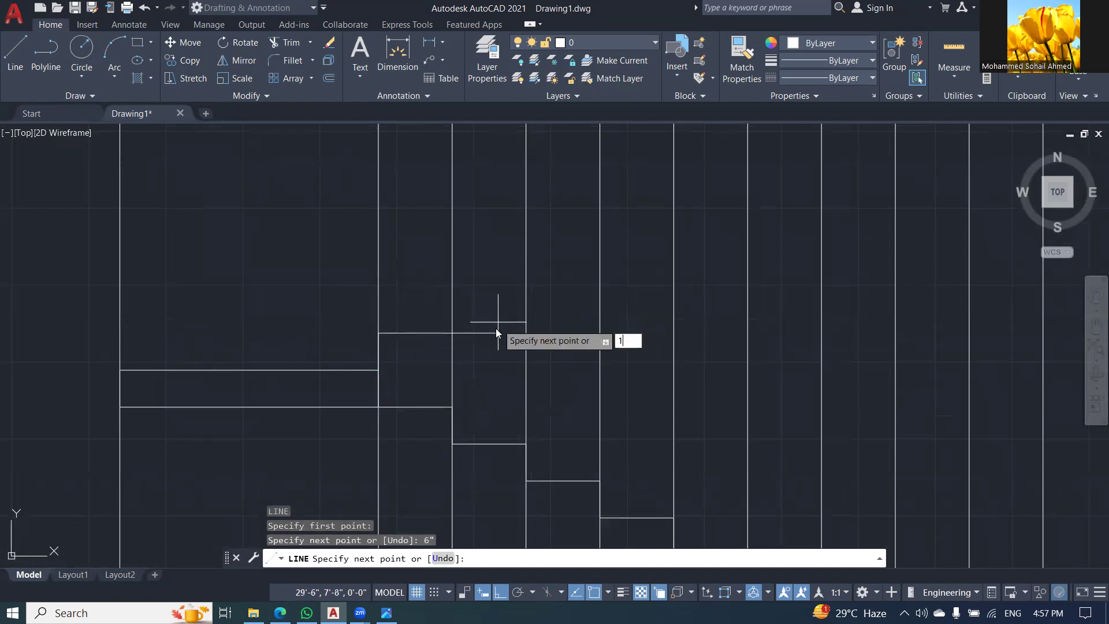
{"action": "type", "text": "'"}
{"action": "key", "text": "Return"}
{"action": "key", "text": "Escape"}
Copy the new riser and tread as a 9-item array, from the riser's foot to the tread's far end
{"action": "left_click", "coordinate": [330, 307]}
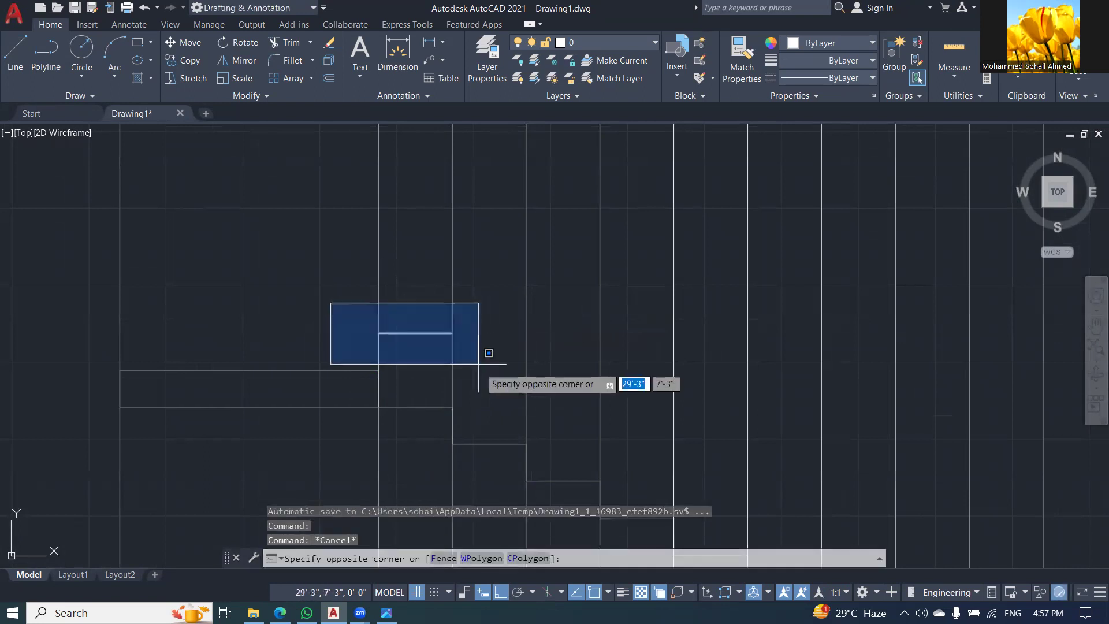
{"action": "left_click", "coordinate": [506, 379]}
{"action": "type", "text": "CO"}
{"action": "key", "text": "Return"}
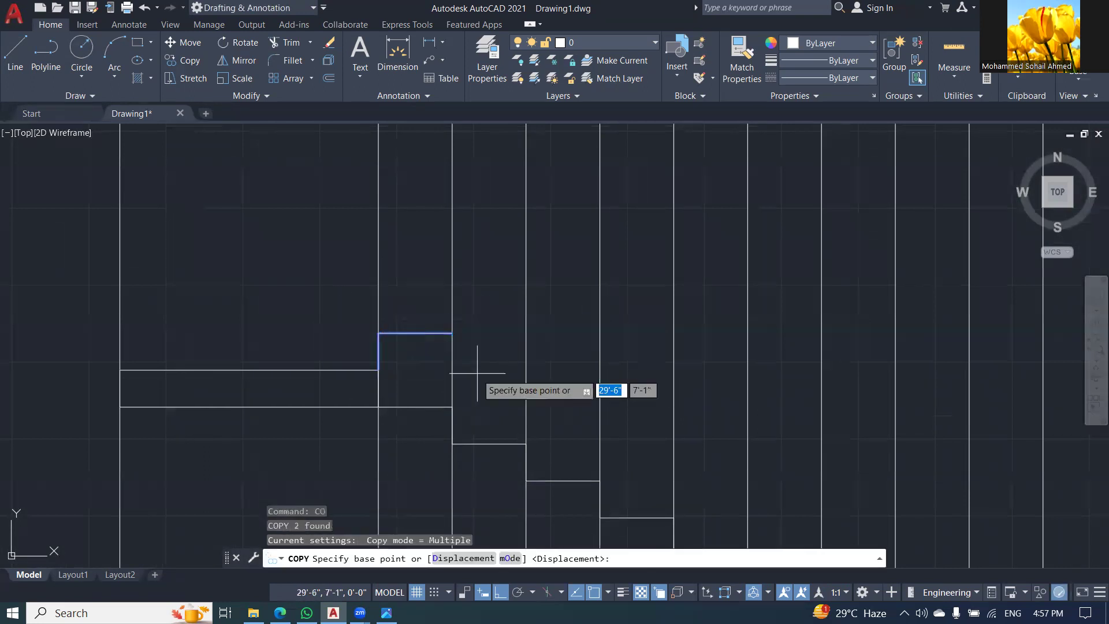
{"action": "left_click", "coordinate": [378, 370]}
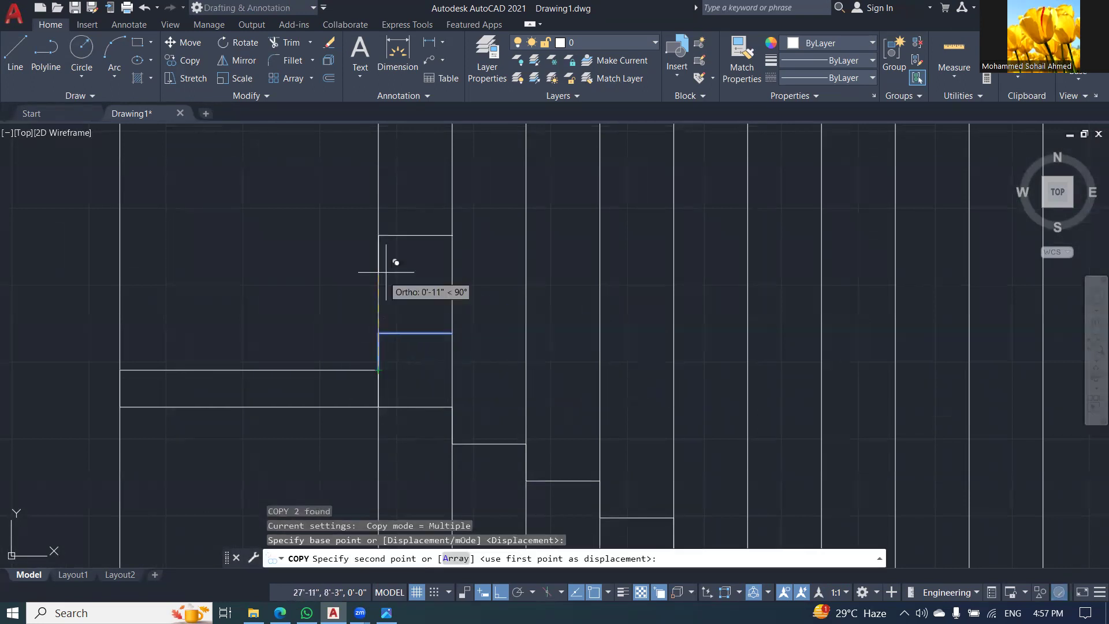
{"action": "left_click", "coordinate": [456, 558]}
{"action": "type", "text": "9"}
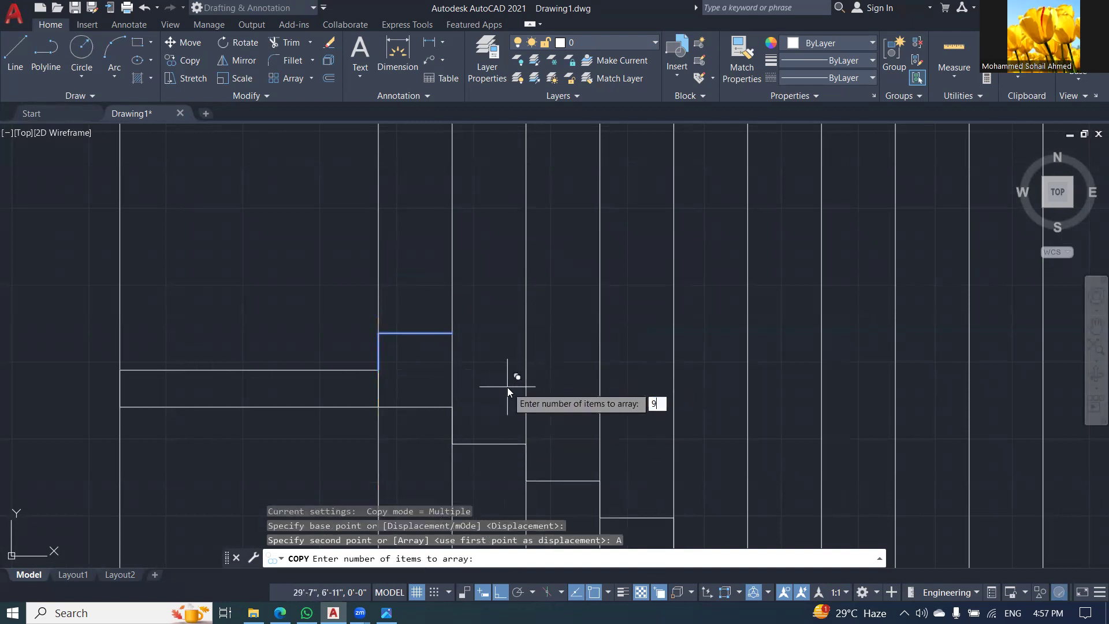
{"action": "key", "text": "Return"}
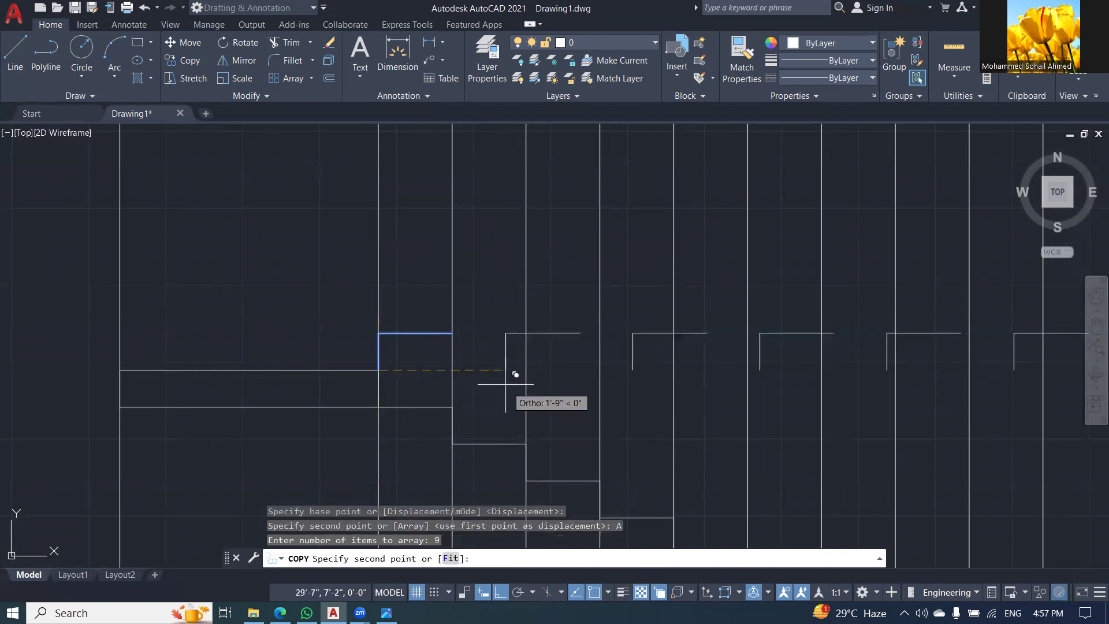
{"action": "left_click", "coordinate": [454, 334]}
{"action": "scroll", "coordinate": [456, 345], "scroll_direction": "down", "scroll_amount": 4}
{"action": "key", "text": "Escape"}
{"action": "key", "text": "Escape"}
{"action": "key", "text": "Escape"}
{"action": "key", "text": "Escape"}
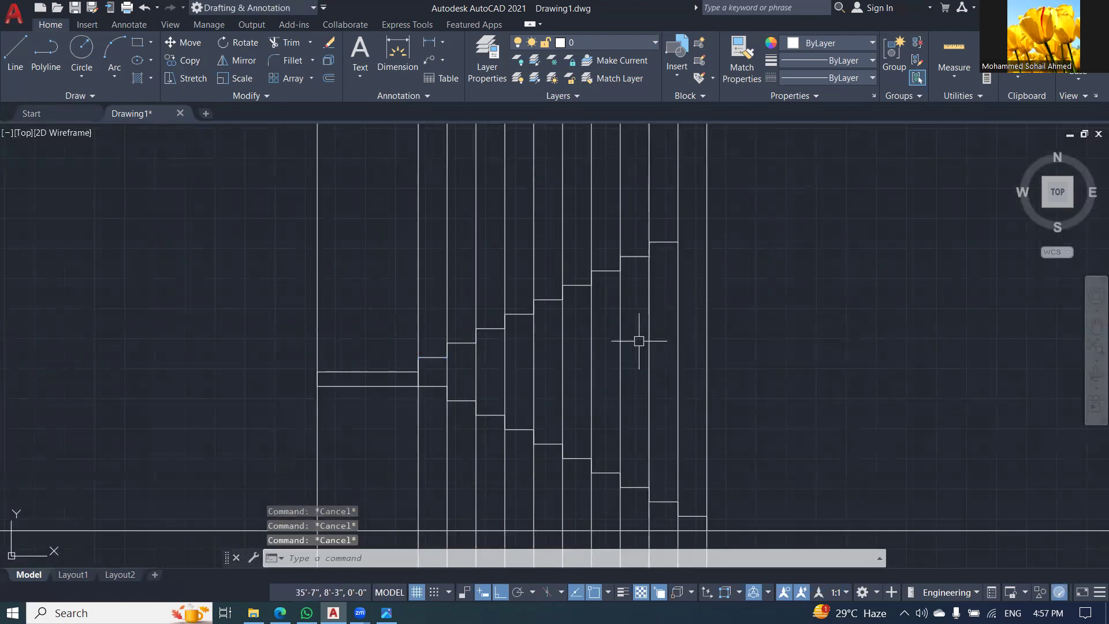
Switch to the Photos viewer and examine the waist slab in the Stairs SIDE VIEW.jpg reference image
{"action": "key", "text": "Return"}
{"action": "scroll", "coordinate": [540, 322], "scroll_direction": "up", "scroll_amount": 2}
{"action": "scroll", "coordinate": [508, 526], "scroll_direction": "down", "scroll_amount": 4}
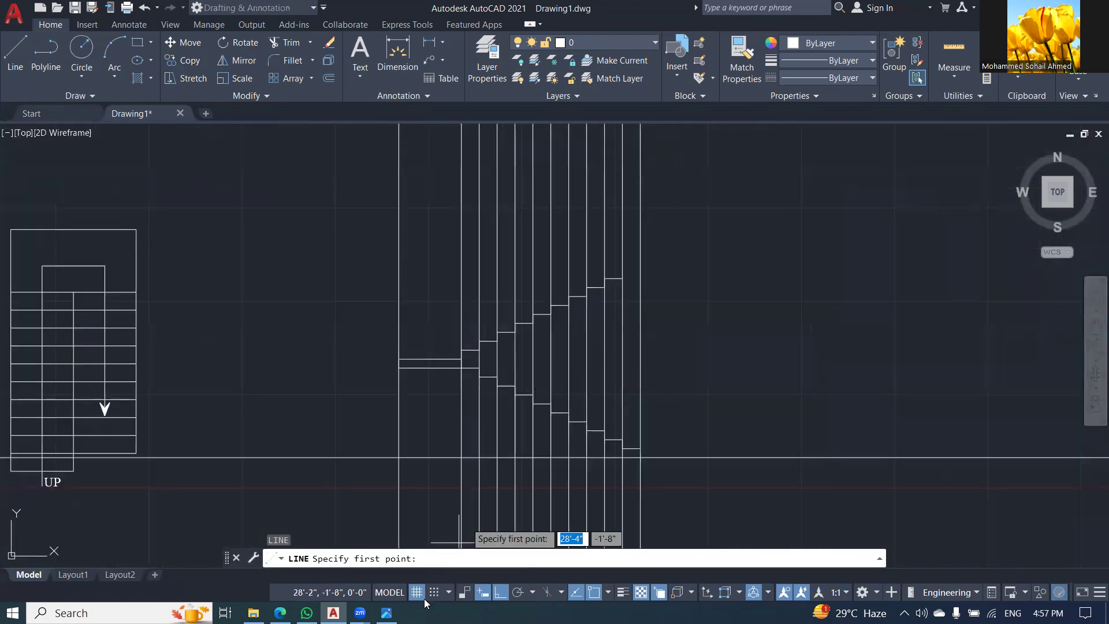
{"action": "left_click", "coordinate": [386, 613]}
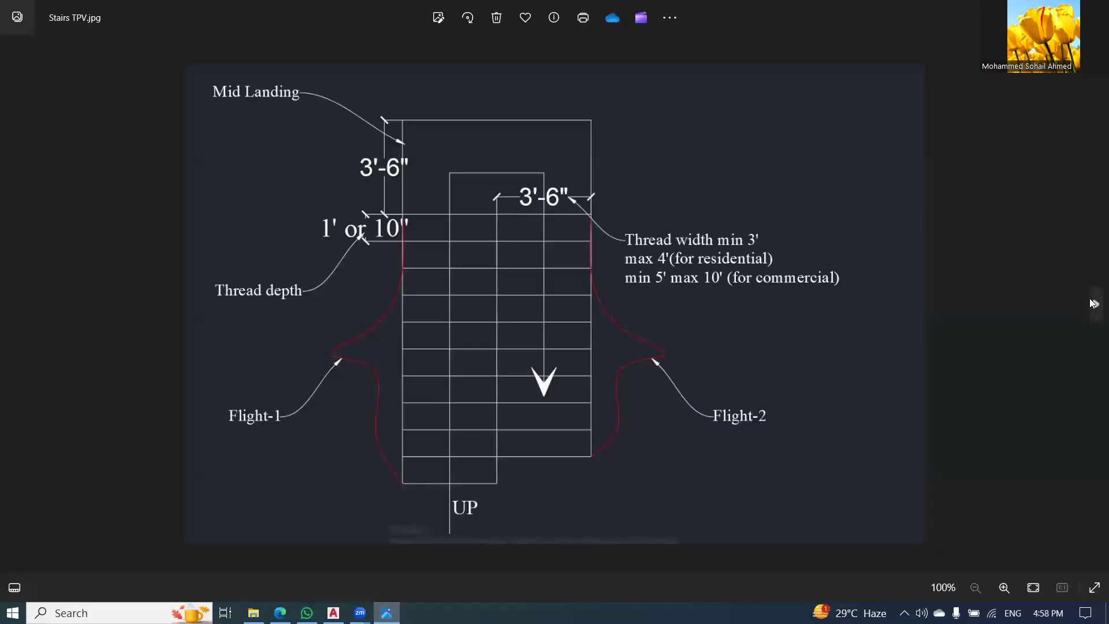
{"action": "left_click", "coordinate": [1093, 304]}
{"action": "left_click", "coordinate": [13, 305]}
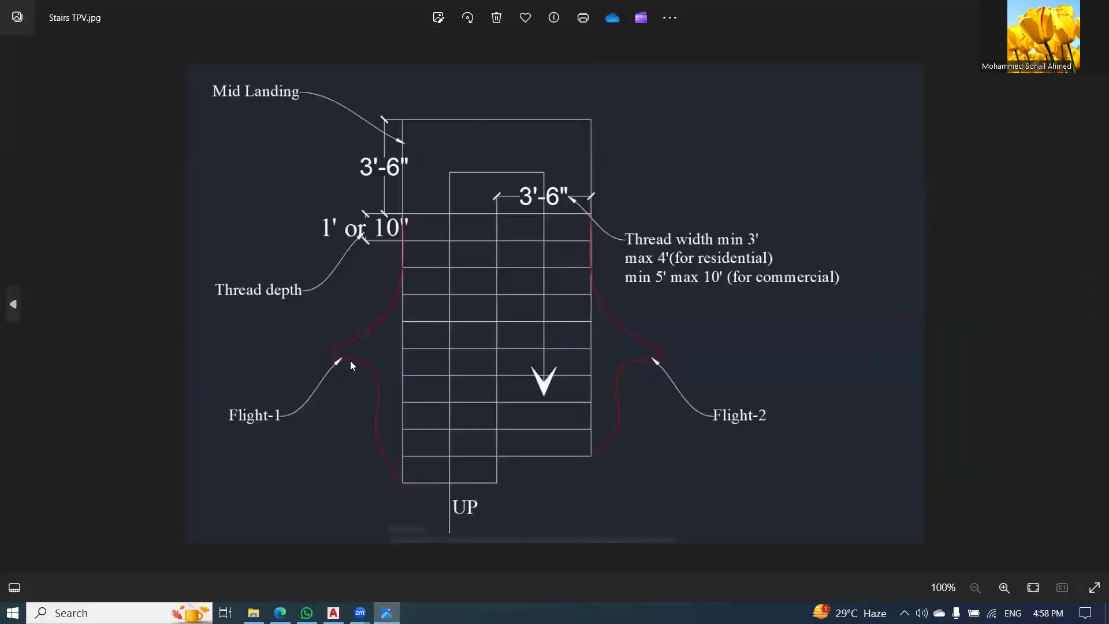
{"action": "left_click", "coordinate": [12, 304]}
{"action": "scroll", "coordinate": [560, 332], "scroll_direction": "up", "scroll_amount": 5}
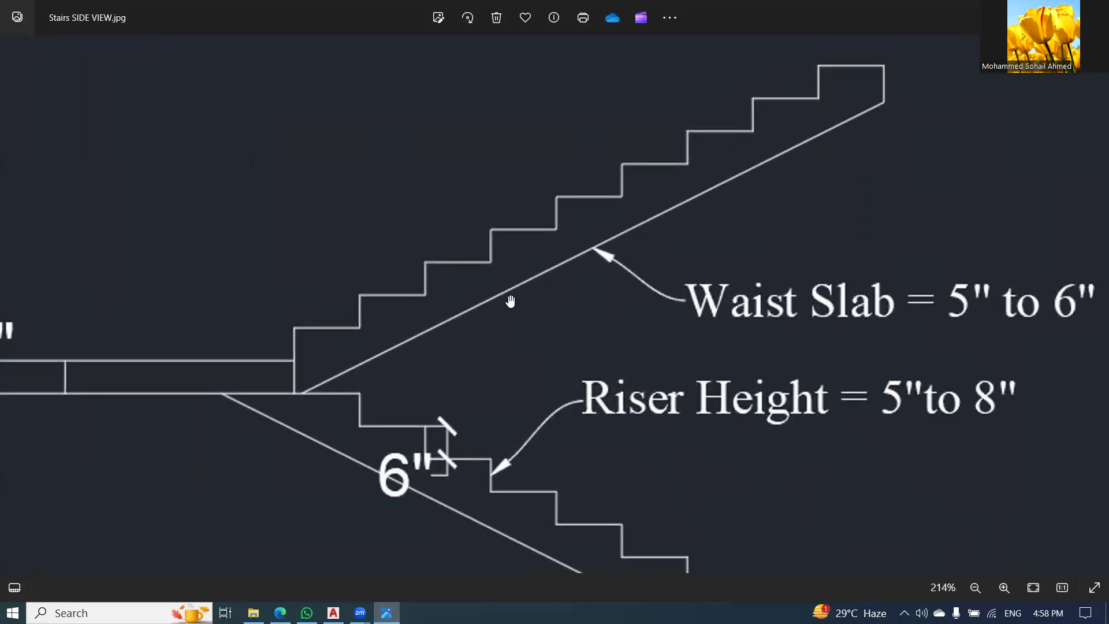
{"action": "scroll", "coordinate": [510, 307], "scroll_direction": "down", "scroll_amount": 2}
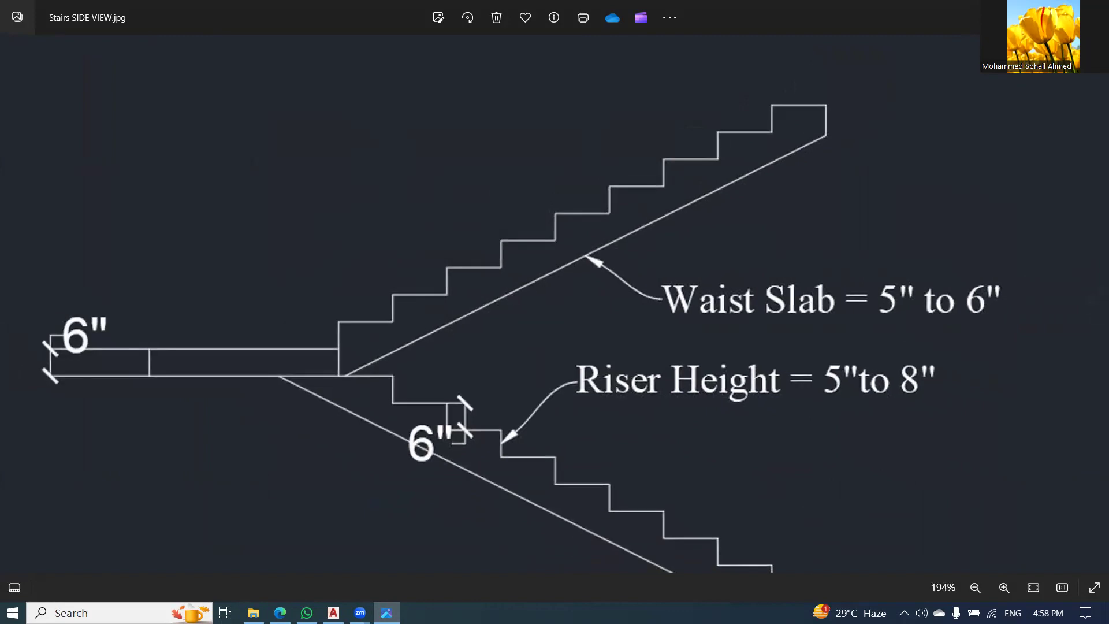
Return to AutoCAD and draw a diagonal line from the foot of the upper flight's fifth riser to that step's tread end
{"action": "key", "text": "alt+Tab"}
{"action": "scroll", "coordinate": [520, 323], "scroll_direction": "up", "scroll_amount": 3}
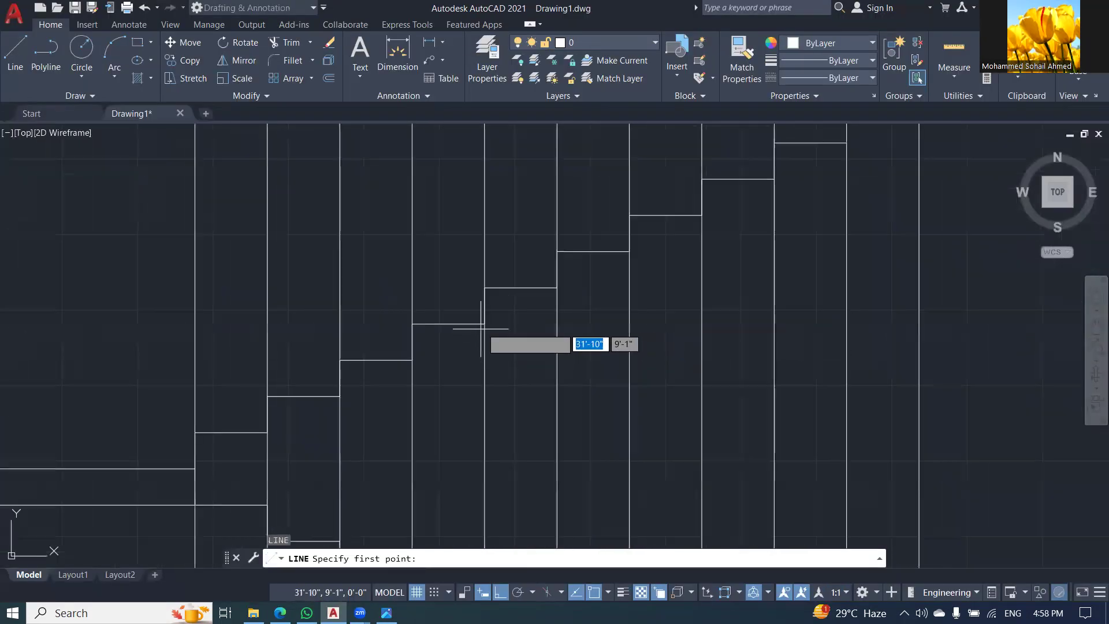
{"action": "left_click", "coordinate": [485, 324]}
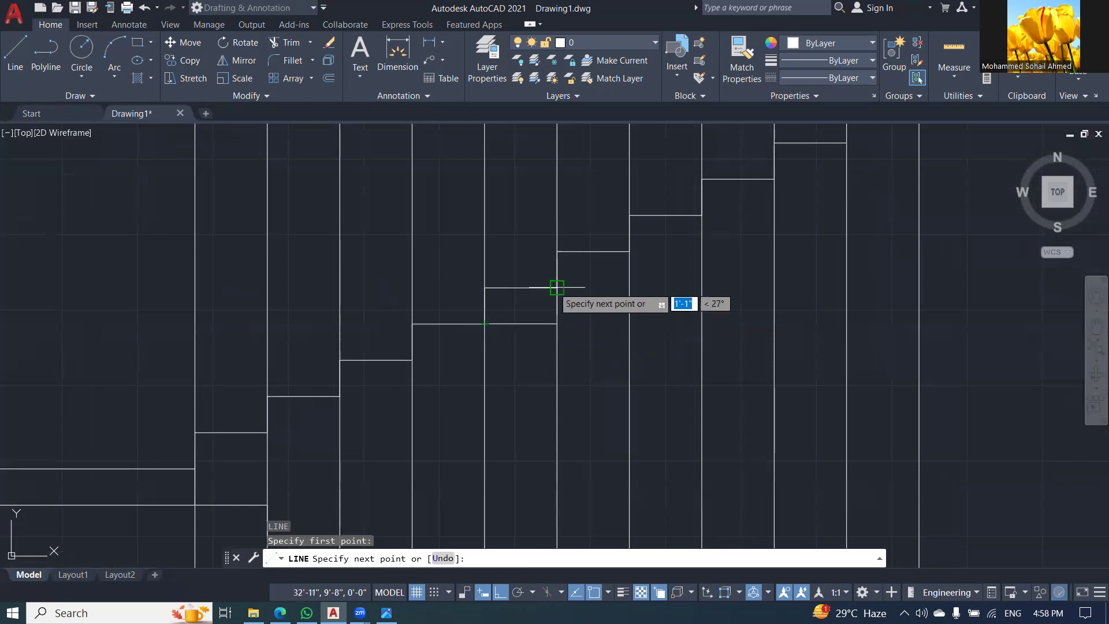
{"action": "left_click", "coordinate": [557, 287]}
{"action": "key", "text": "Escape"}
{"action": "scroll", "coordinate": [547, 298], "scroll_direction": "up", "scroll_amount": 4}
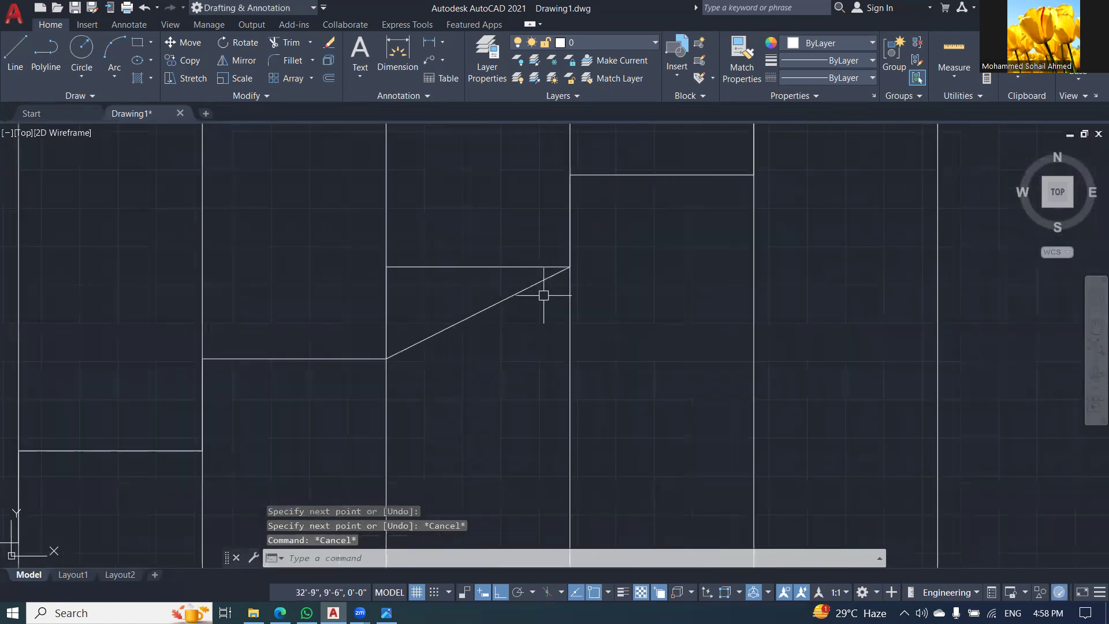
Offset the diagonal line 5" below the steps for the waist slab, and erase the original diagonal
{"action": "left_click", "coordinate": [417, 345]}
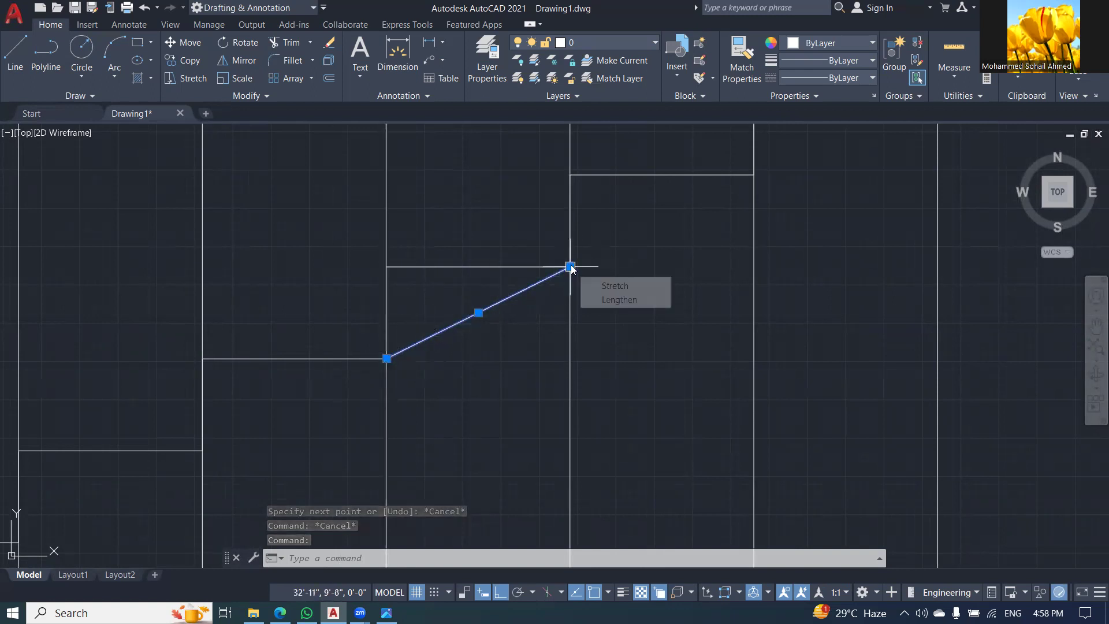
{"action": "type", "text": "o"}
{"action": "key", "text": "Return"}
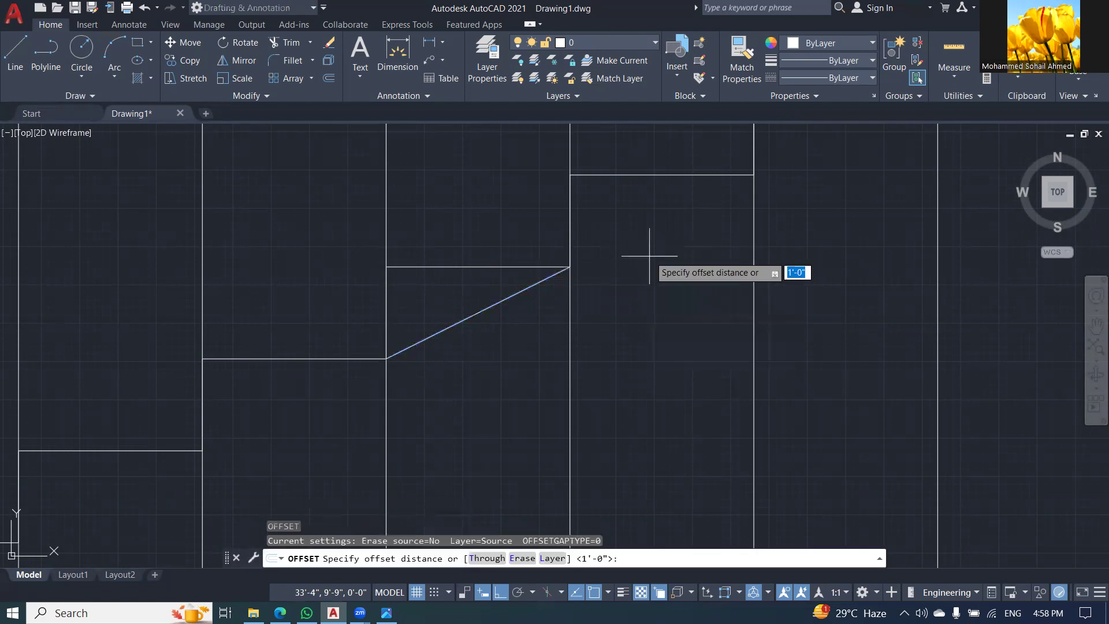
{"action": "type", "text": "5"}
{"action": "key", "text": "Return"}
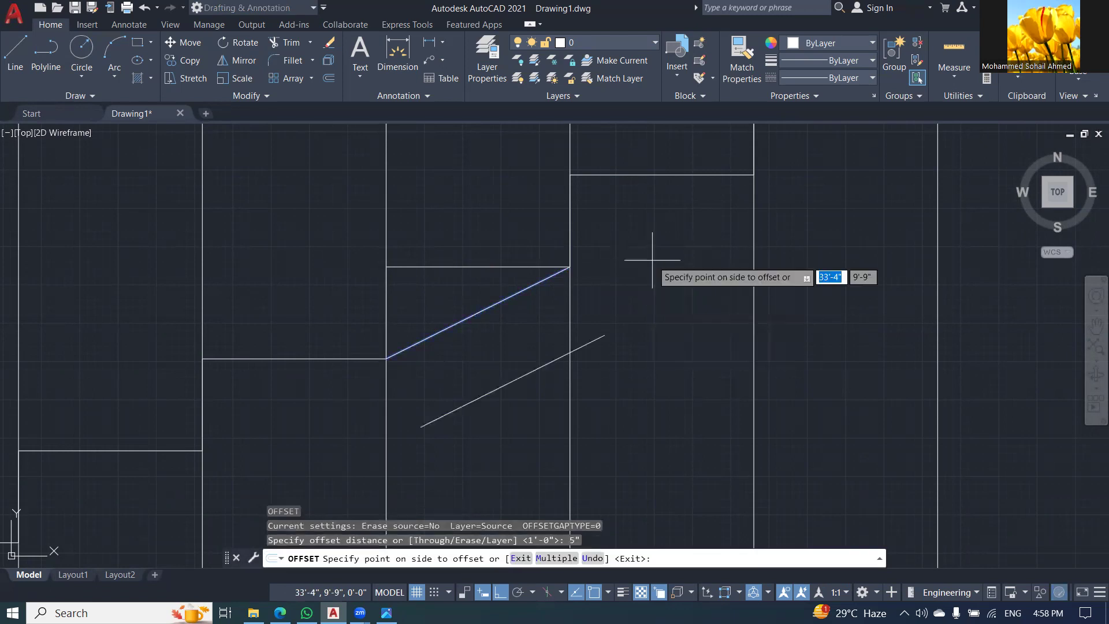
{"action": "left_click", "coordinate": [663, 264]}
{"action": "scroll", "coordinate": [663, 263], "scroll_direction": "down", "scroll_amount": 2}
{"action": "key", "text": "Escape"}
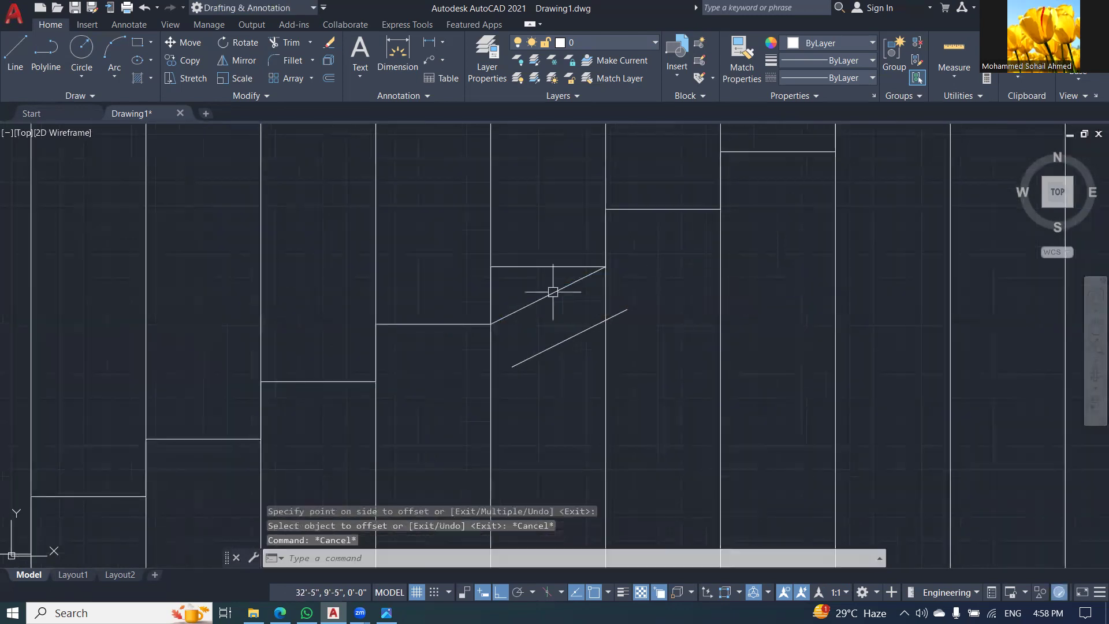
{"action": "left_click", "coordinate": [549, 293]}
{"action": "key", "text": "Delete"}
Try to extend the waist slab line piece by piece across the construction lines in both directions, and undo the extension
{"action": "scroll", "coordinate": [646, 306], "scroll_direction": "down", "scroll_amount": 4}
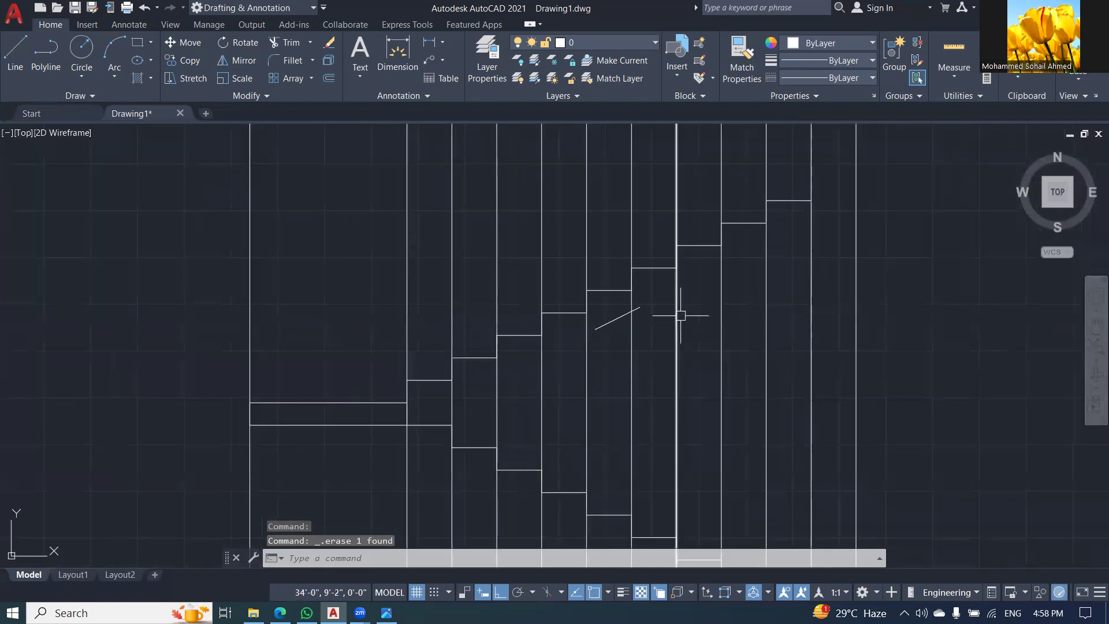
{"action": "type", "text": "EX"}
{"action": "key", "text": "Return"}
{"action": "left_click", "coordinate": [609, 321]}
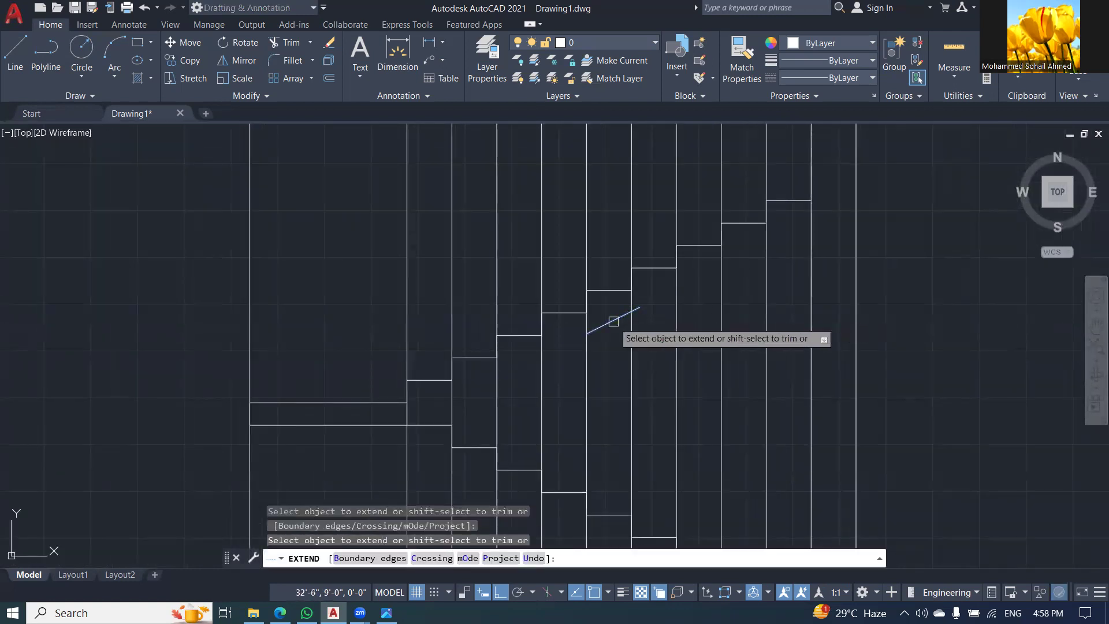
{"action": "left_click", "coordinate": [568, 343]}
{"action": "left_click", "coordinate": [526, 363]}
{"action": "left_click", "coordinate": [496, 376]}
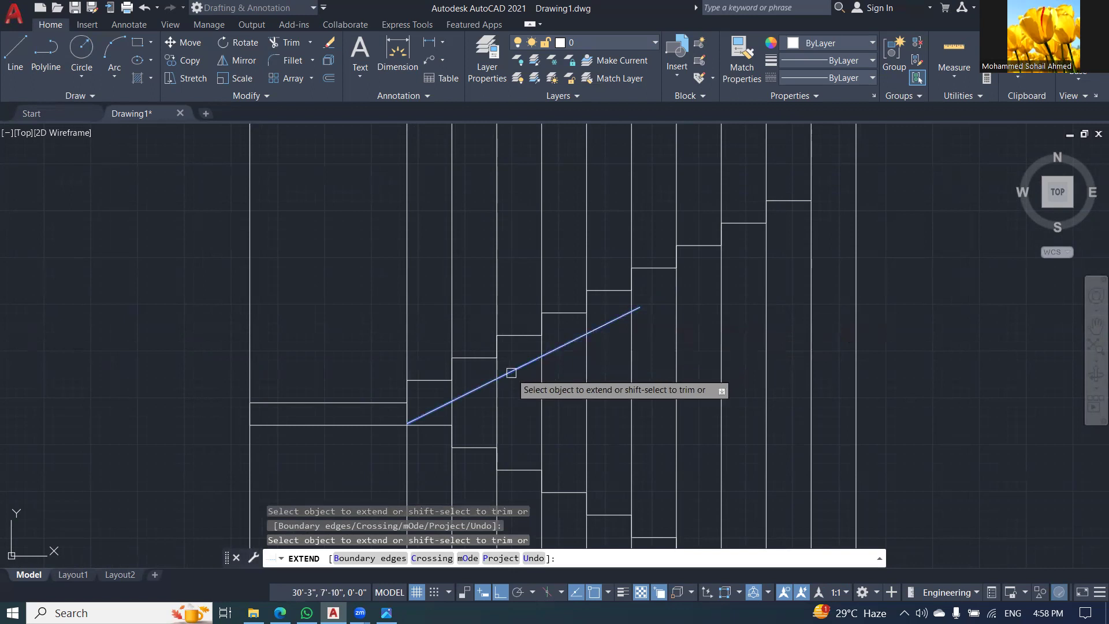
{"action": "left_click", "coordinate": [618, 319]}
{"action": "left_click", "coordinate": [647, 305]}
{"action": "left_click", "coordinate": [684, 286]}
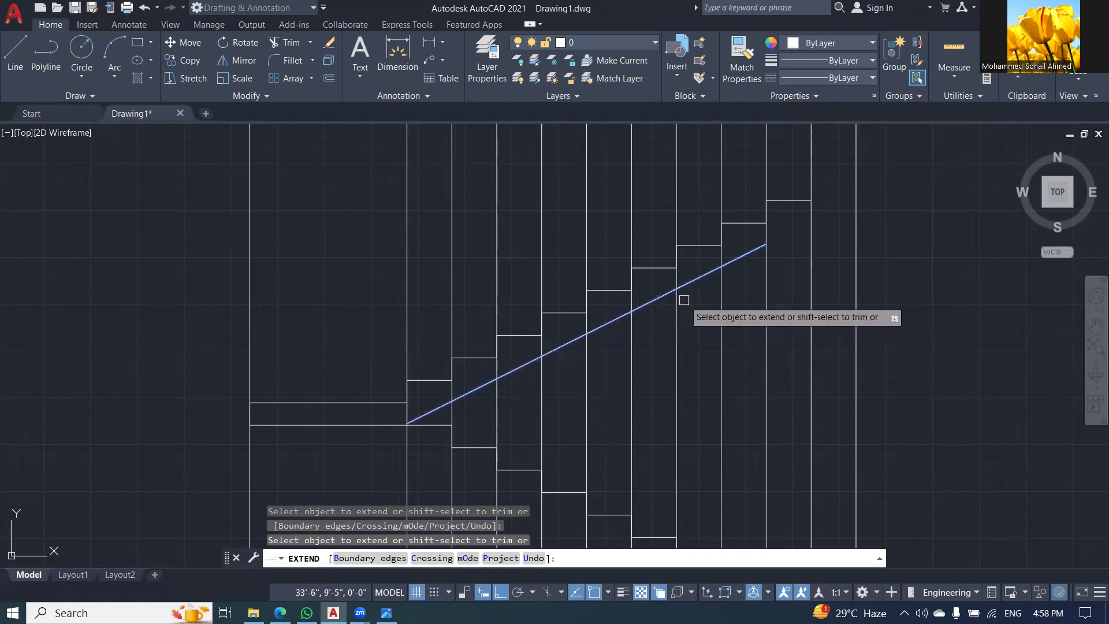
{"action": "left_click", "coordinate": [750, 252]}
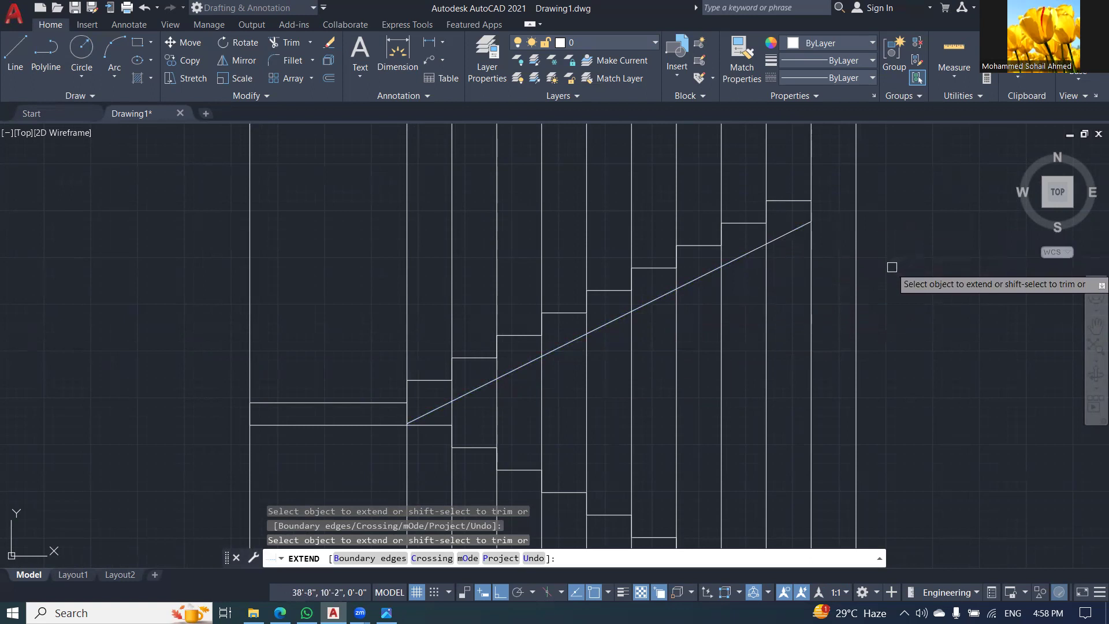
{"action": "key", "text": "Escape"}
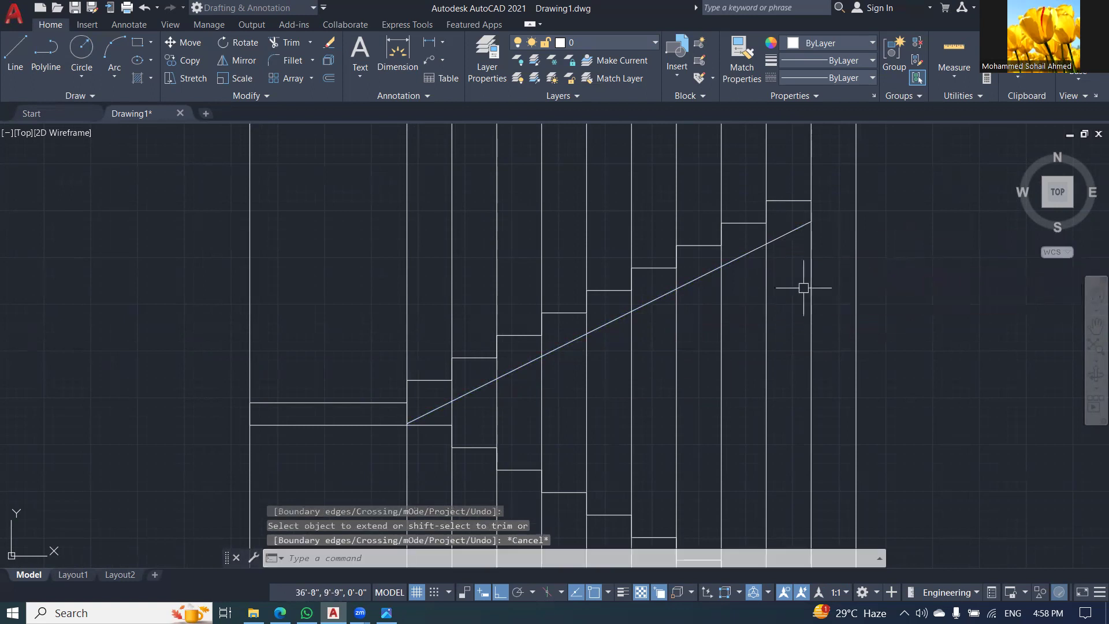
{"action": "key", "text": "ctrl+z"}
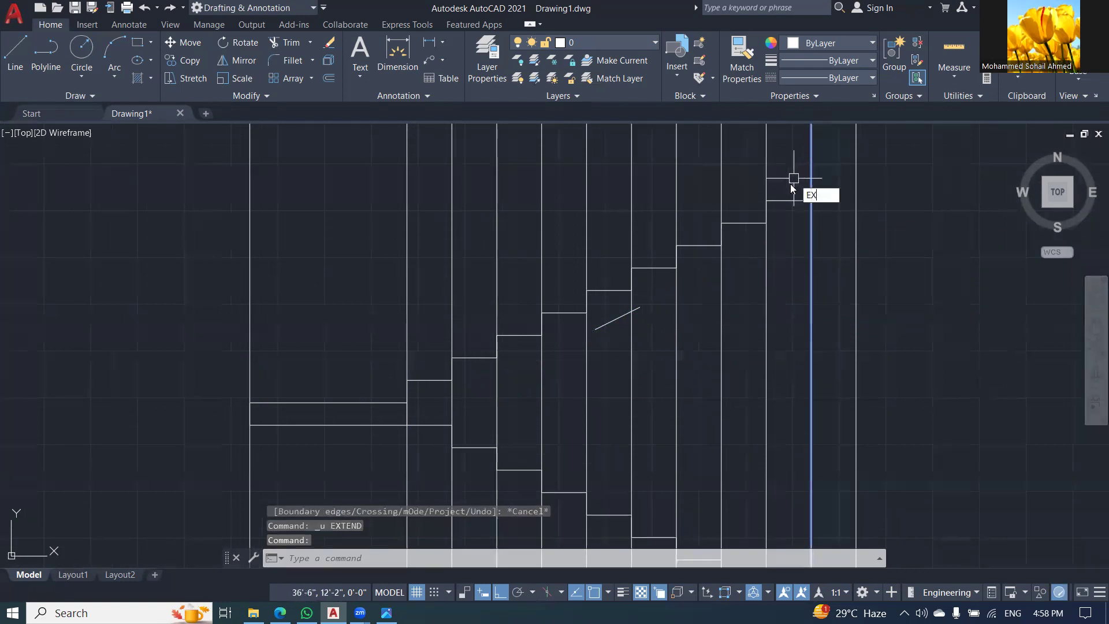
Extend the waist slab line to the construction lines at the landing end and the upper end of the flight
{"action": "type", "text": "EX"}
{"action": "key", "text": "Return"}
{"action": "left_click", "coordinate": [615, 317]}
{"action": "key", "text": "Escape"}
{"action": "key", "text": "Return"}
{"action": "key", "text": "Escape"}
{"action": "key", "text": "Return"}
{"action": "left_click", "coordinate": [611, 321]}
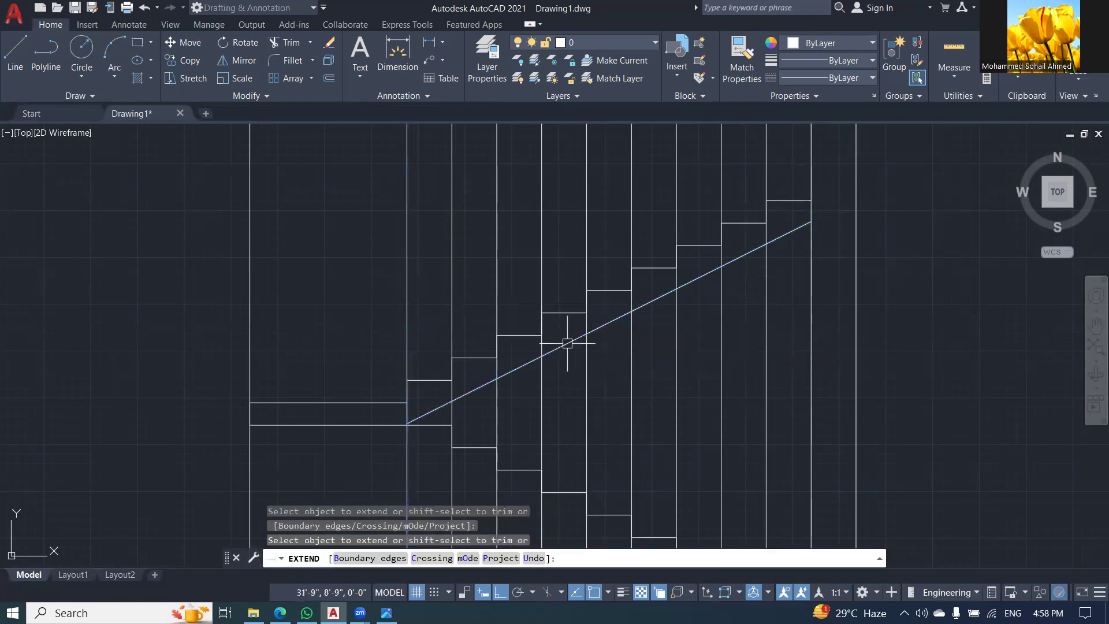
{"action": "key", "text": "Escape"}
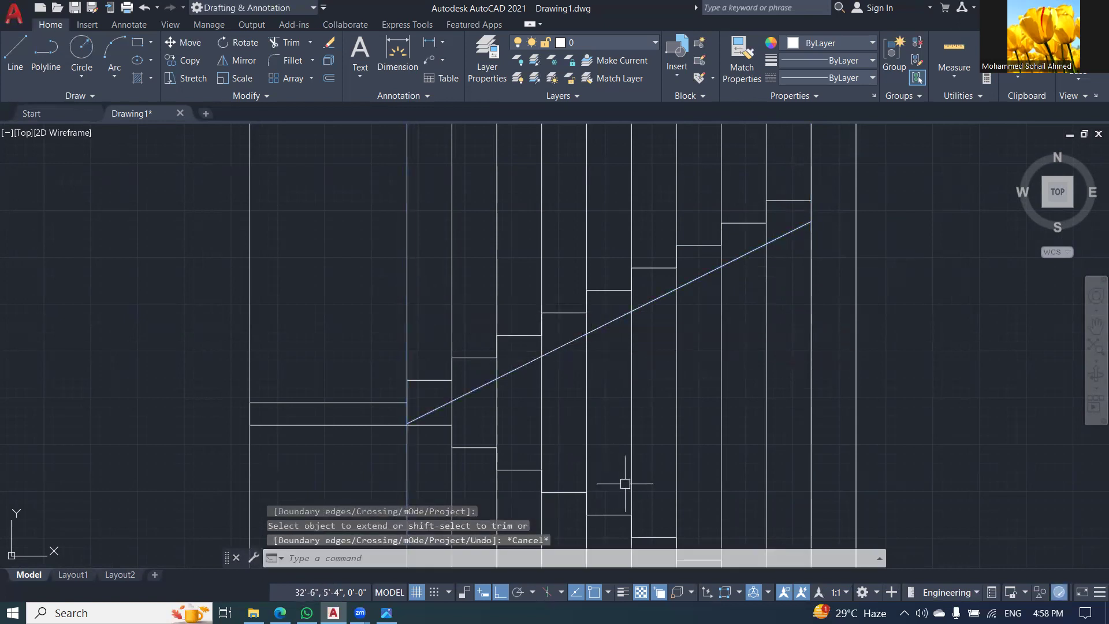
Close the flight's upper end with a vertical line from the topmost tread's end down to the waist slab line
{"action": "type", "text": "l"}
{"action": "key", "text": "Return"}
{"action": "scroll", "coordinate": [814, 234], "scroll_direction": "up", "scroll_amount": 4}
{"action": "left_click", "coordinate": [802, 177]}
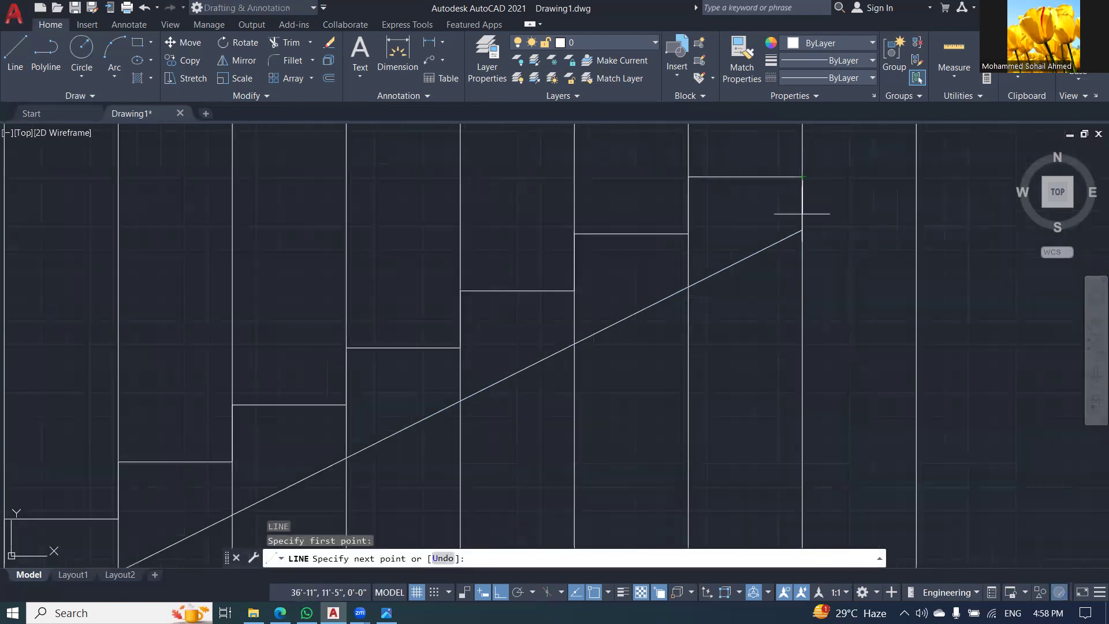
{"action": "left_click", "coordinate": [805, 230]}
{"action": "key", "text": "Escape"}
{"action": "key", "text": "Escape"}
{"action": "scroll", "coordinate": [814, 218], "scroll_direction": "down", "scroll_amount": 6}
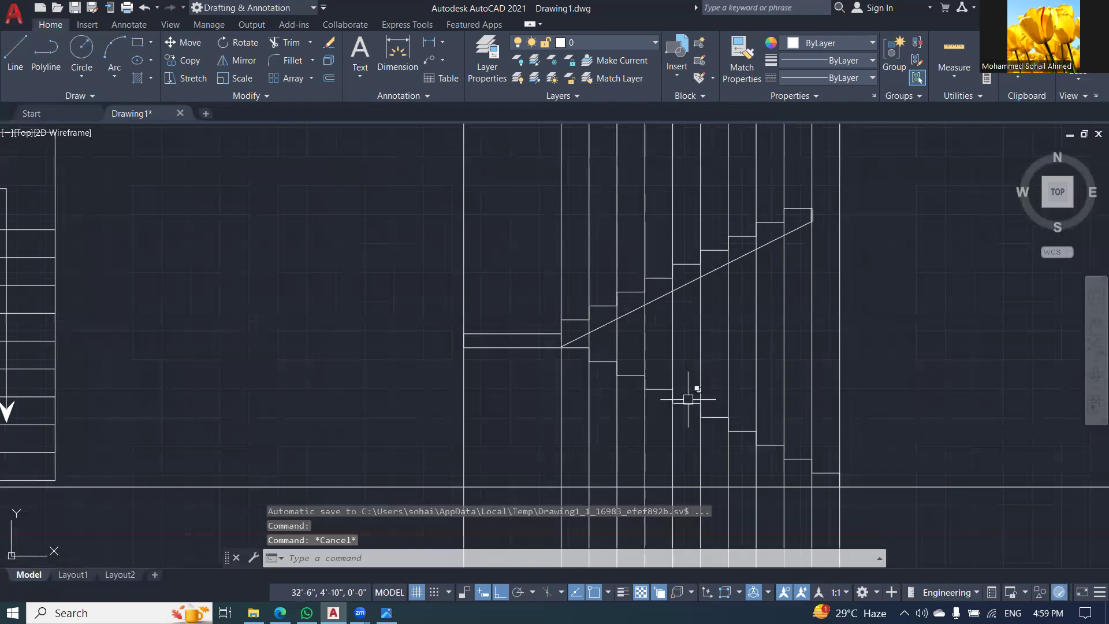
Draw a diagonal line across one step of the lower flight, joining the corners of two successive steps
{"action": "scroll", "coordinate": [673, 394], "scroll_direction": "up", "scroll_amount": 3}
{"action": "type", "text": "l"}
{"action": "key", "text": "Return"}
{"action": "scroll", "coordinate": [641, 389], "scroll_direction": "up", "scroll_amount": 2}
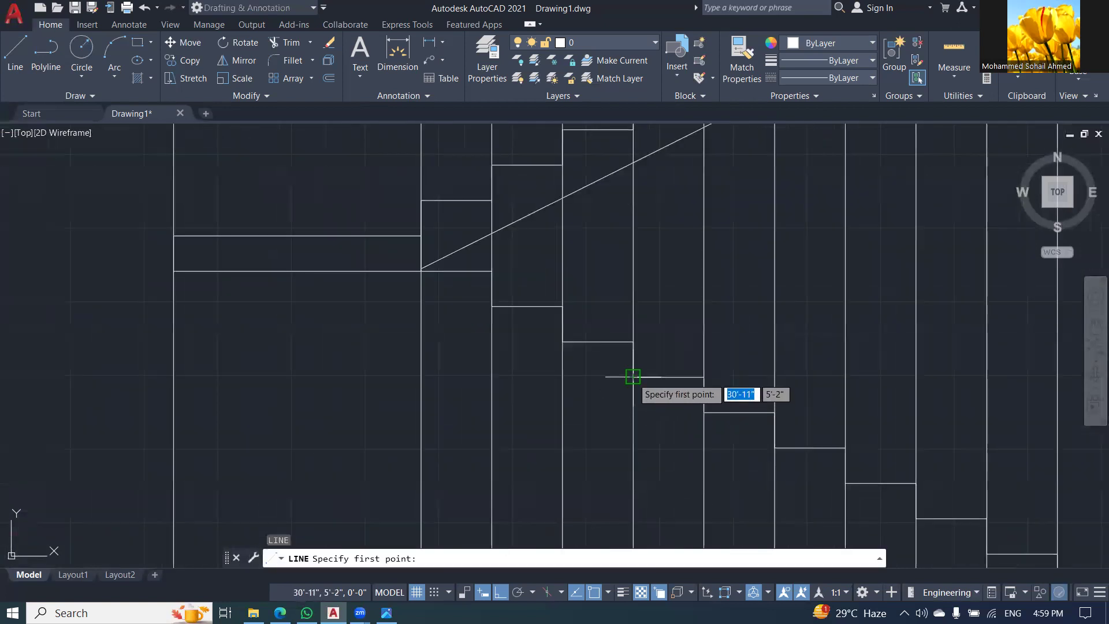
{"action": "left_click", "coordinate": [634, 376]}
{"action": "left_click", "coordinate": [704, 412]}
{"action": "key", "text": "Escape"}
{"action": "key", "text": "Escape"}
Offset the lower flight's diagonal line 5" below the steps for the waist slab
{"action": "type", "text": "o"}
{"action": "key", "text": "Return"}
{"action": "type", "text": "5"}
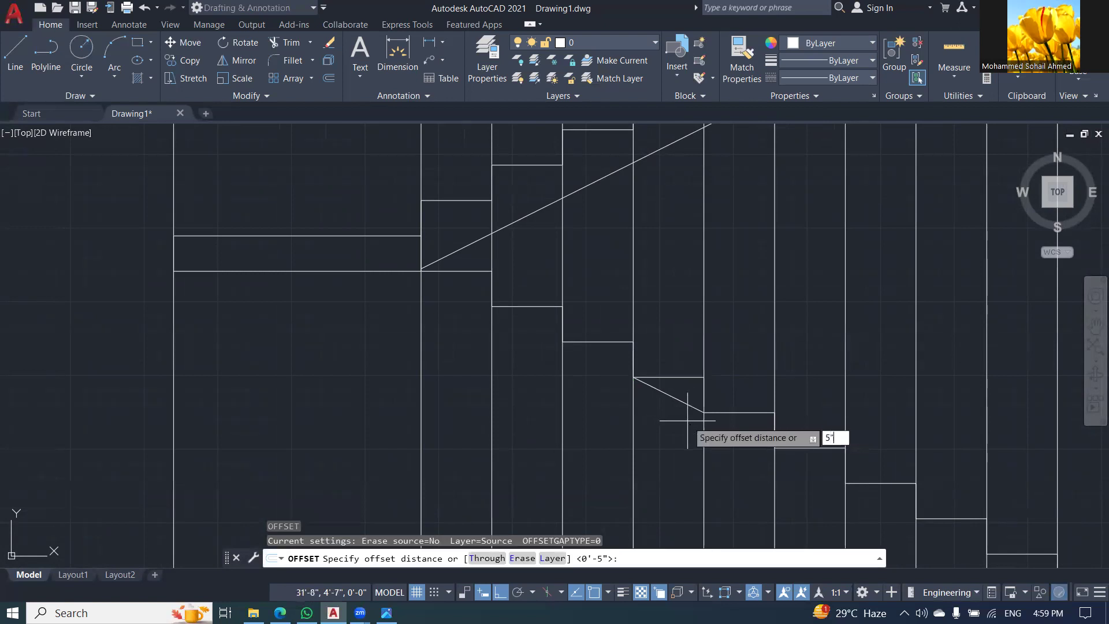
{"action": "key", "text": "Return"}
{"action": "left_click", "coordinate": [682, 397]}
{"action": "left_click", "coordinate": [668, 433]}
{"action": "key", "text": "Escape"}
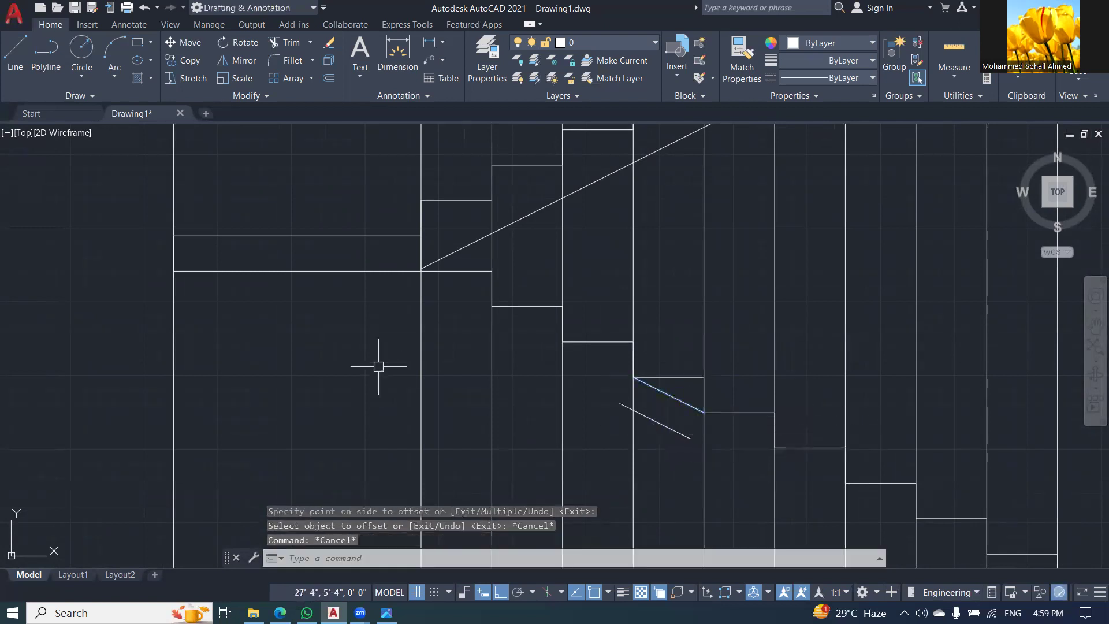
Extend the lower waist slab line up to the vertical construction line at the landing's edge
{"action": "type", "text": "E"}
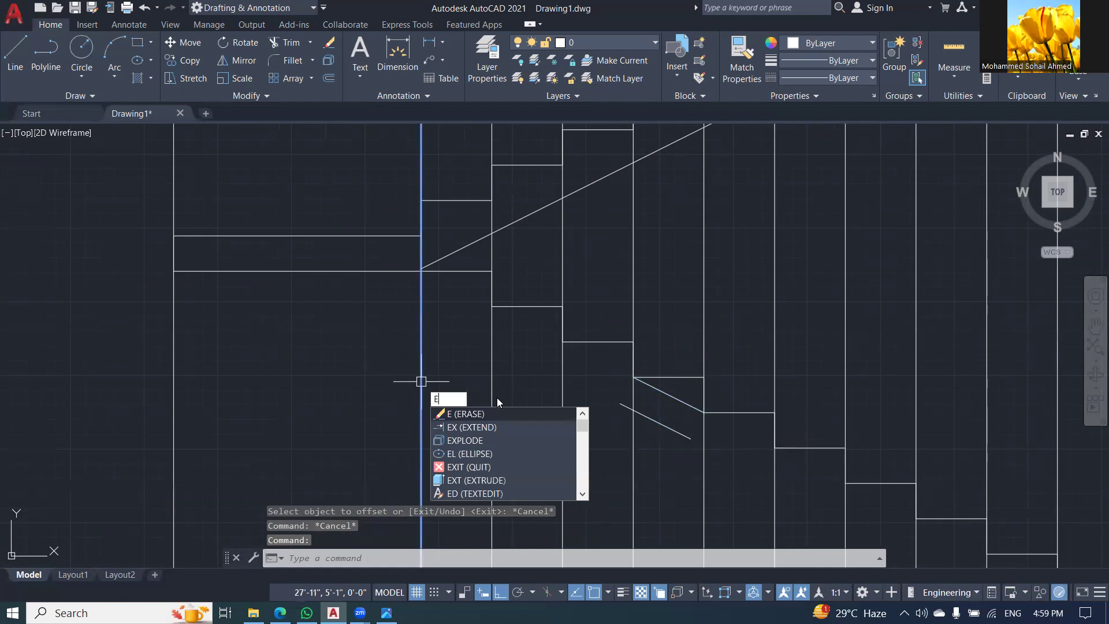
{"action": "type", "text": "X"}
{"action": "key", "text": "Return"}
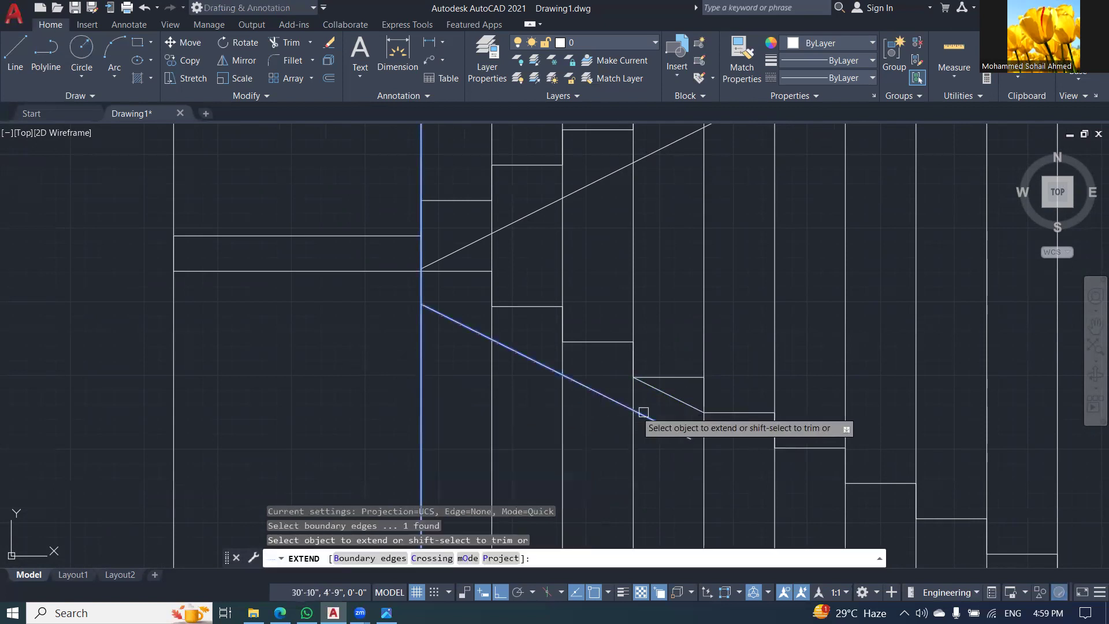
{"action": "left_click", "coordinate": [621, 404]}
{"action": "scroll", "coordinate": [476, 342], "scroll_direction": "down", "scroll_amount": 4}
{"action": "key", "text": "Escape"}
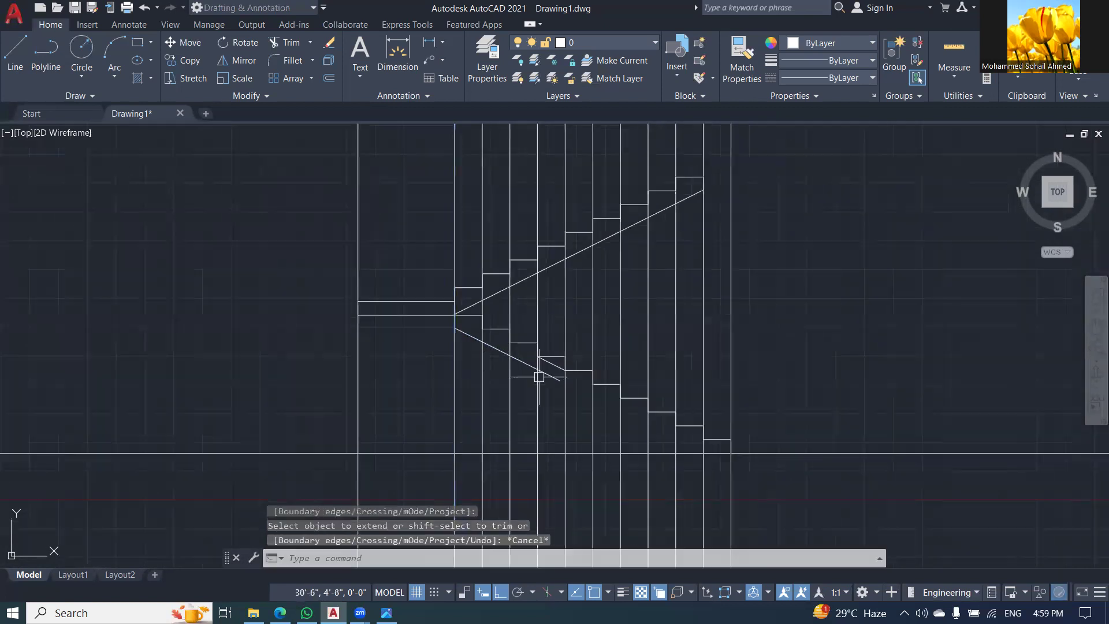
Extend the lower end of the lower flight's waist slab line to the horizontal ground line
{"action": "left_click", "coordinate": [761, 454]}
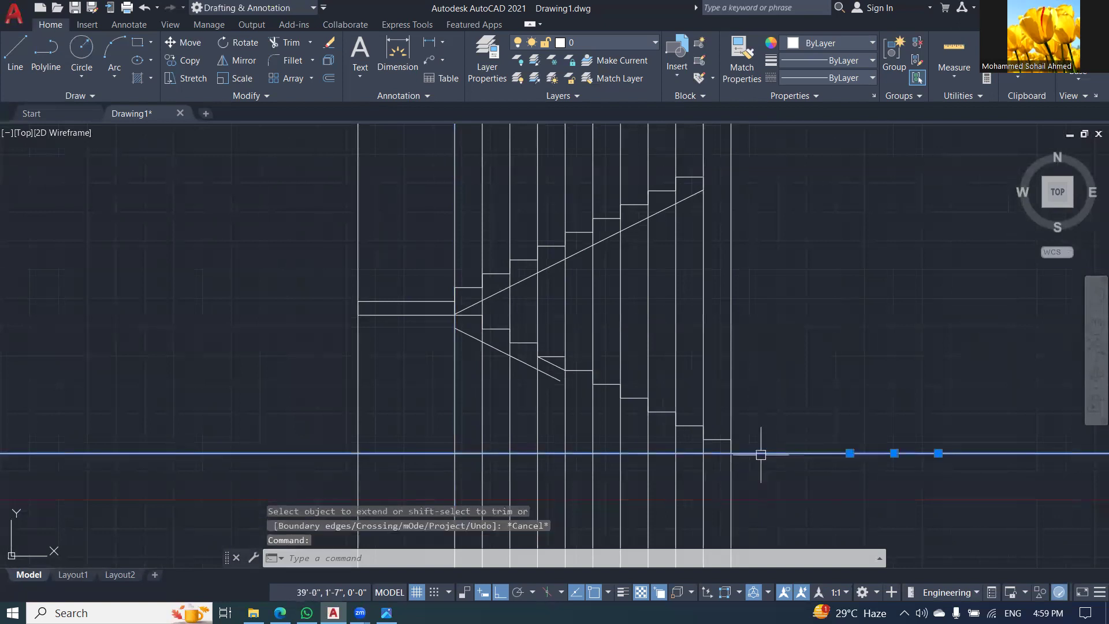
{"action": "key", "text": "space"}
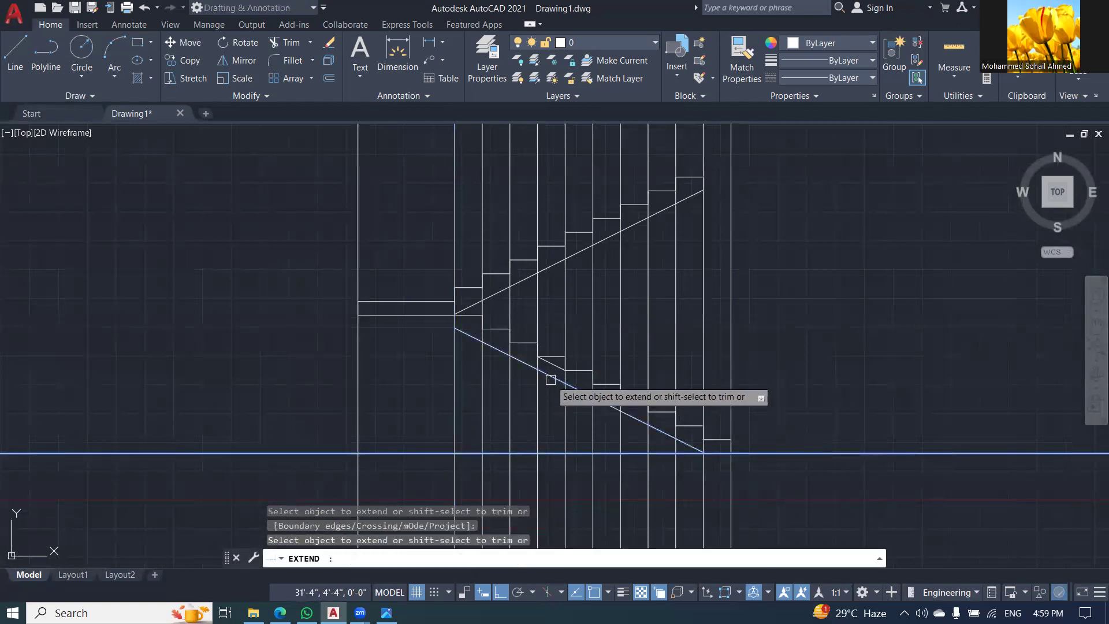
{"action": "left_click", "coordinate": [549, 375]}
{"action": "key", "text": "Escape"}
{"action": "key", "text": "Escape"}
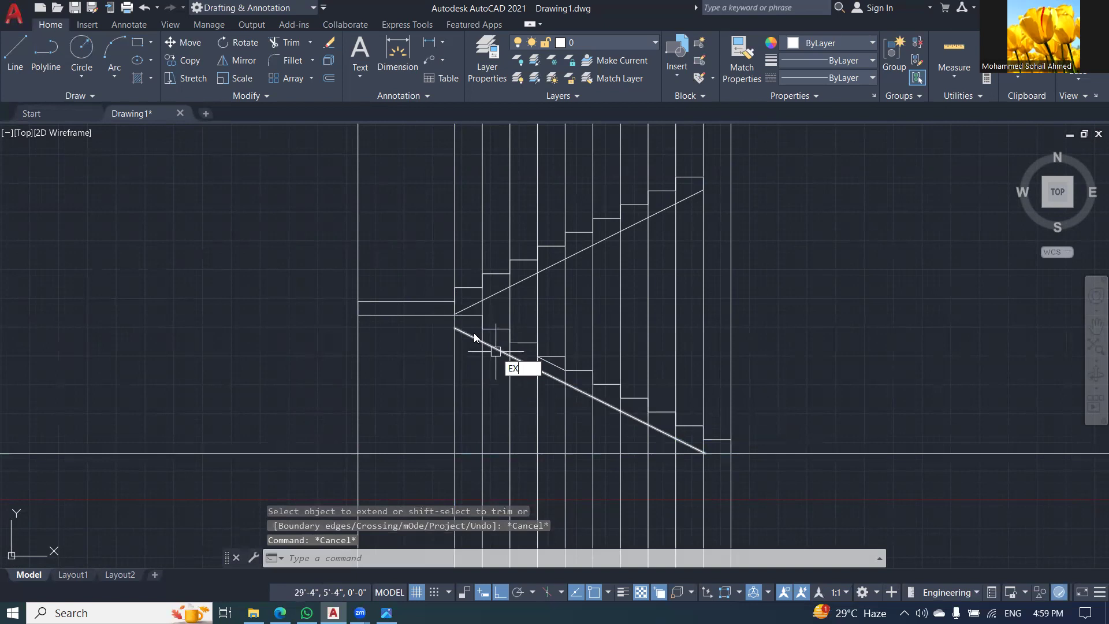
Extend the upper end of the lower flight's waist slab line to the underside of the landing
{"action": "key", "text": "space"}
{"action": "key", "text": "Escape"}
{"action": "key", "text": "Escape"}
{"action": "key", "text": "Escape"}
Erase all the vertical construction lines running through the staircase section
{"action": "scroll", "coordinate": [520, 387], "scroll_direction": "down", "scroll_amount": 3}
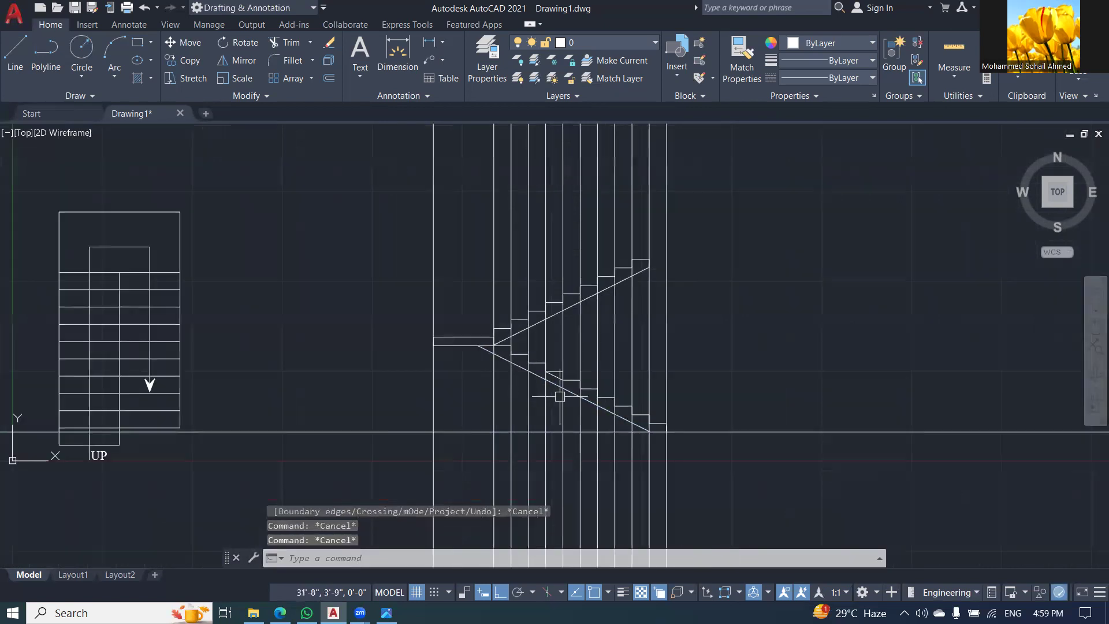
{"action": "scroll", "coordinate": [664, 453], "scroll_direction": "up", "scroll_amount": 2}
{"action": "left_click", "coordinate": [666, 455]}
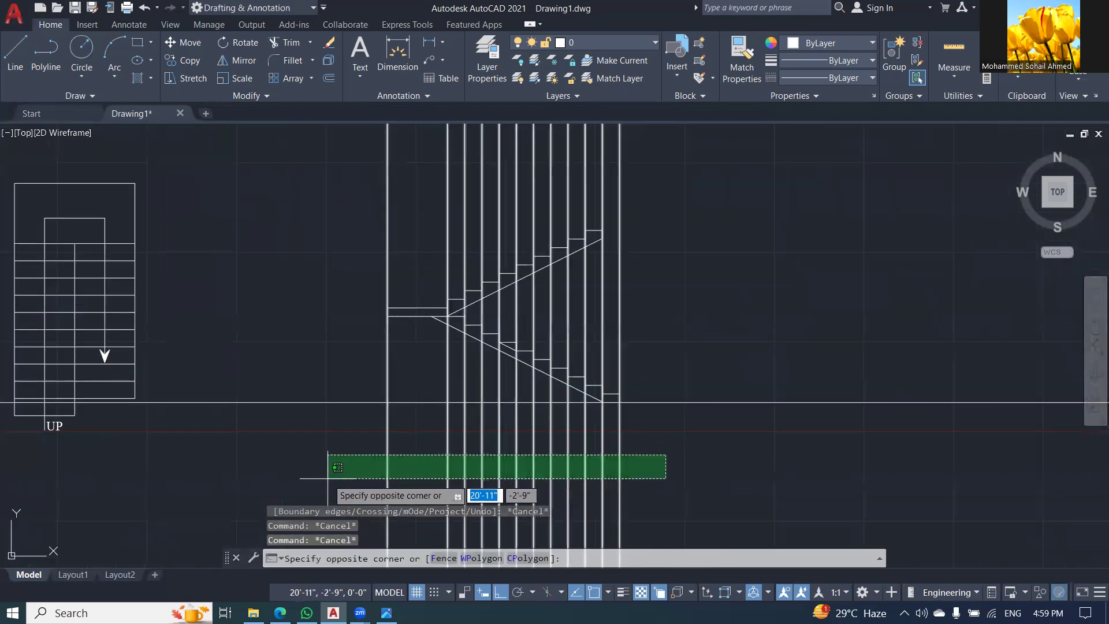
{"action": "key", "text": "Delete"}
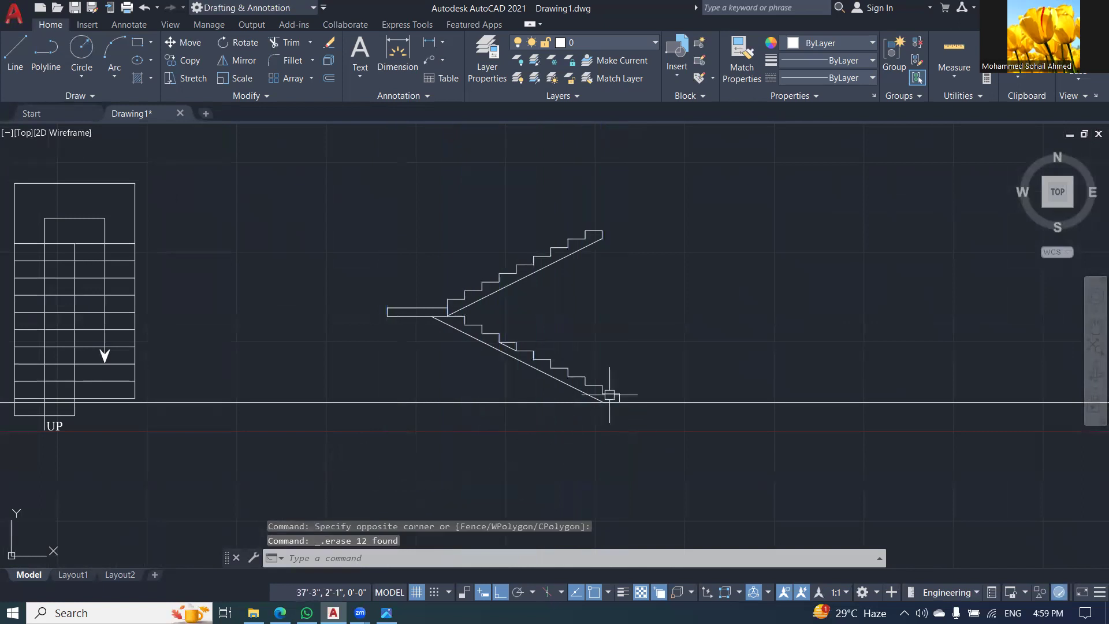
{"action": "left_click", "coordinate": [686, 402]}
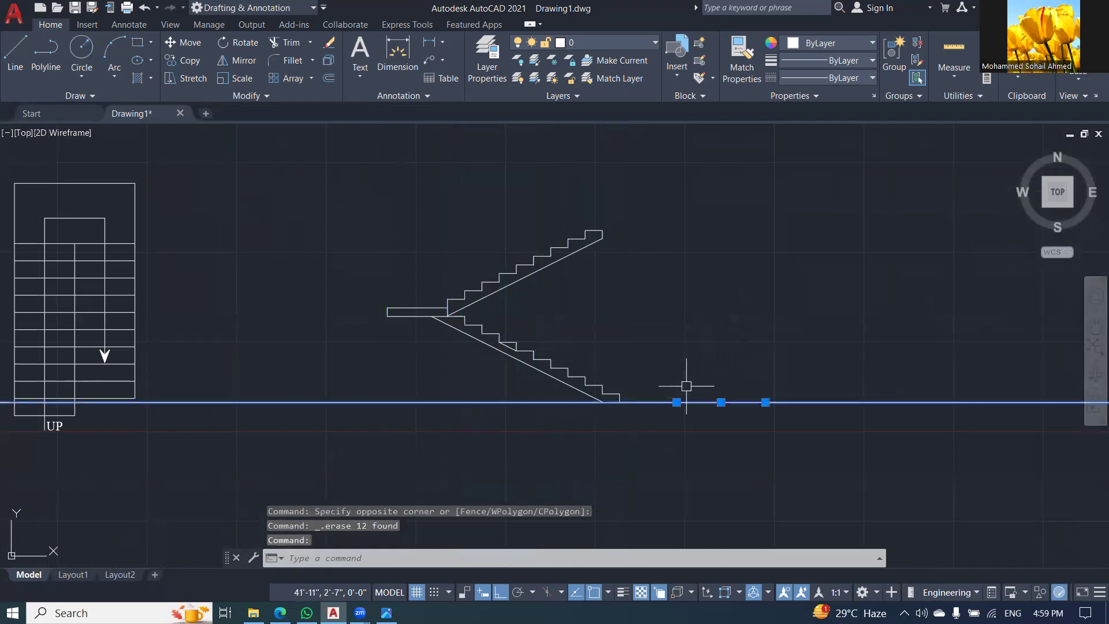
{"action": "key", "text": "Escape"}
{"action": "key", "text": "Escape"}
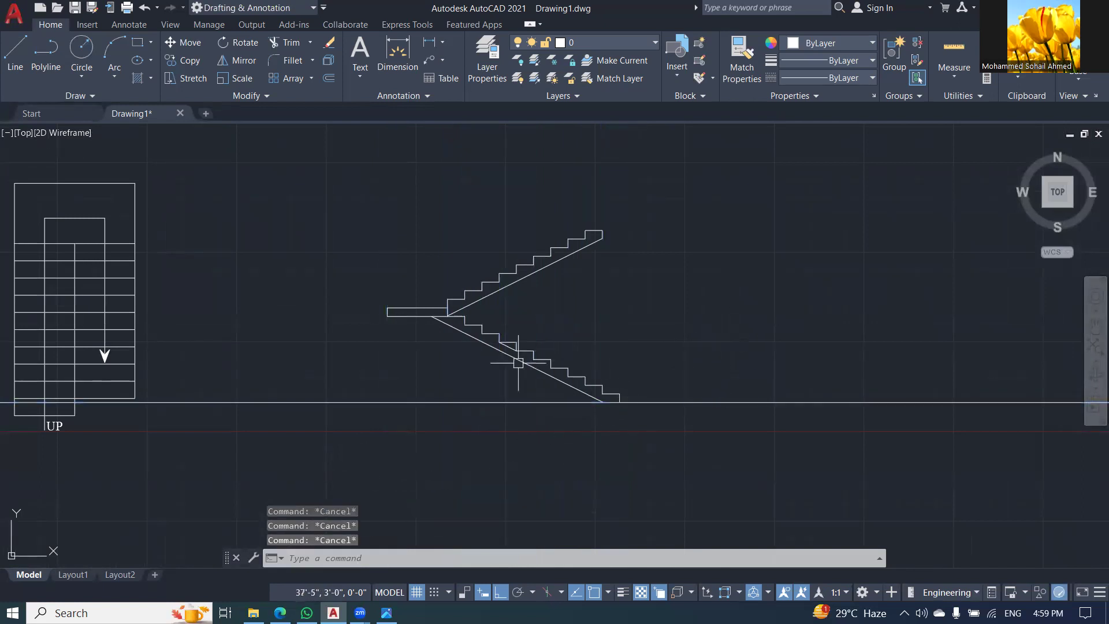